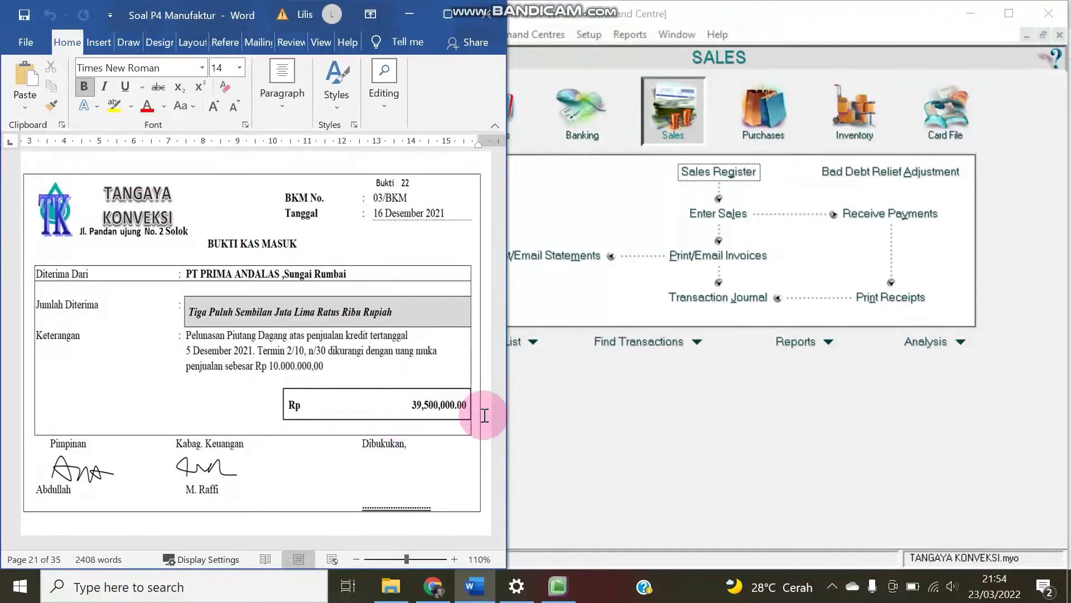
- Switch to MYOB Accounting and narrow its window so the cash receipt voucher in Word stays readable beside it
left_click(561, 484)
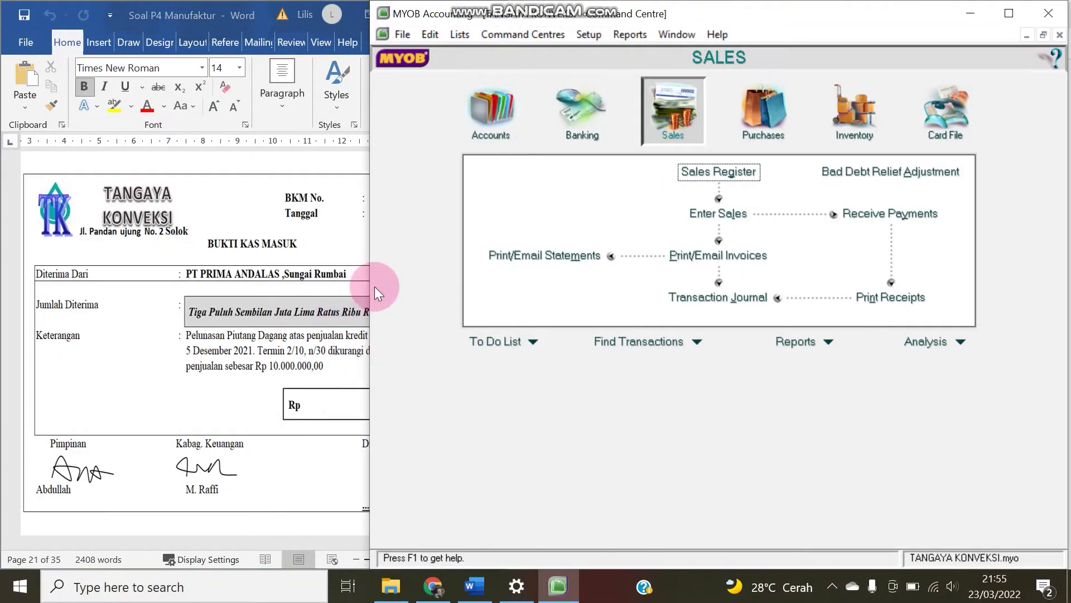
left_click_drag(366, 288, 467, 272)
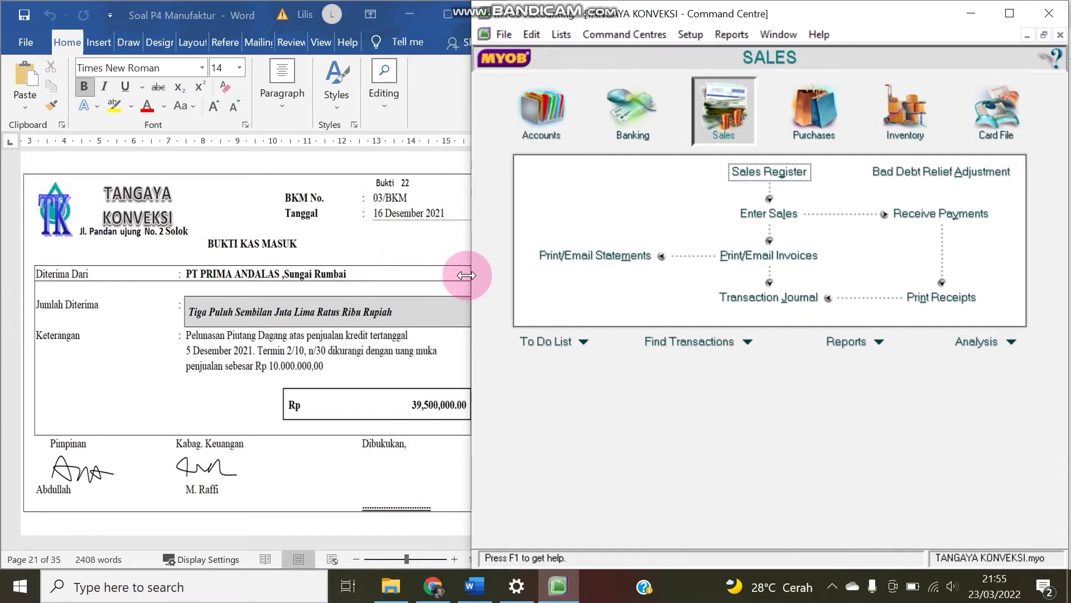
left_click(366, 308)
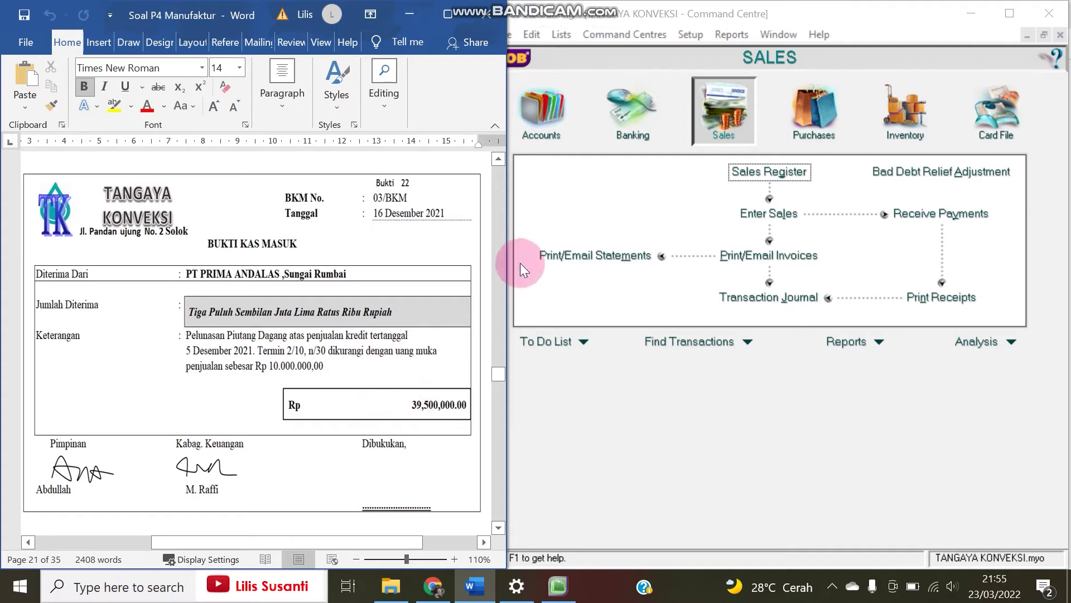
left_click(691, 189)
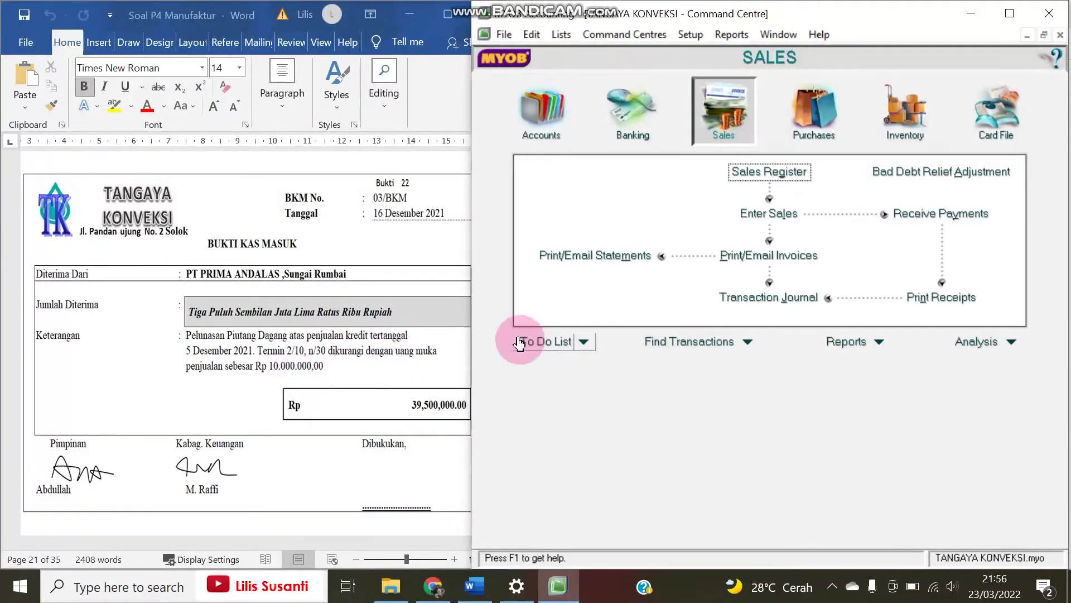
- Look up the Prepaid Income account's number in the accounts list, then close the list
left_click(542, 115)
left_click(759, 177)
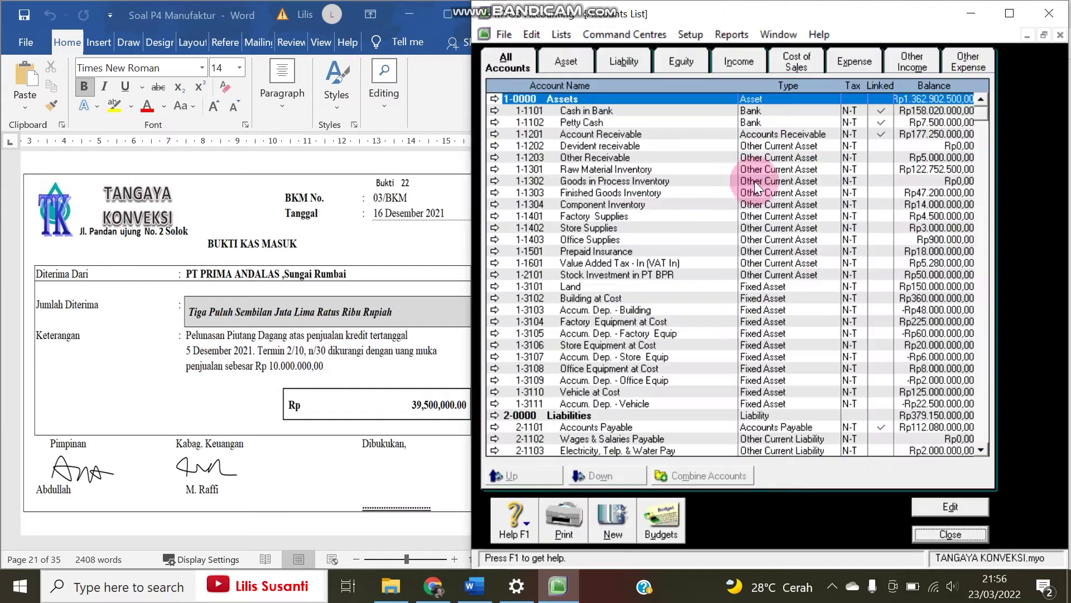
scroll(637, 356, "down", 2)
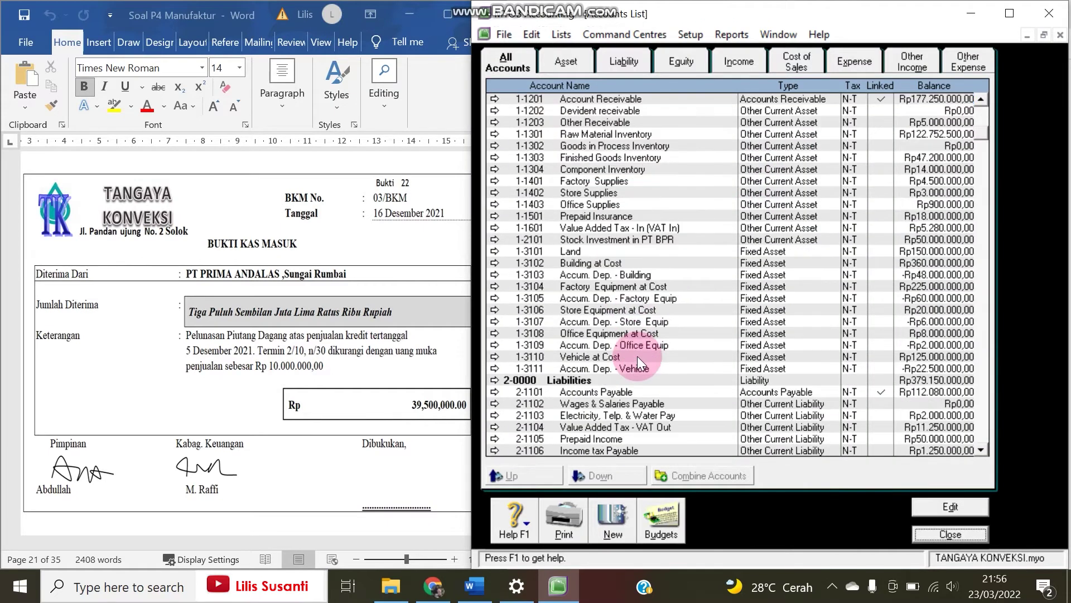
left_click(620, 404)
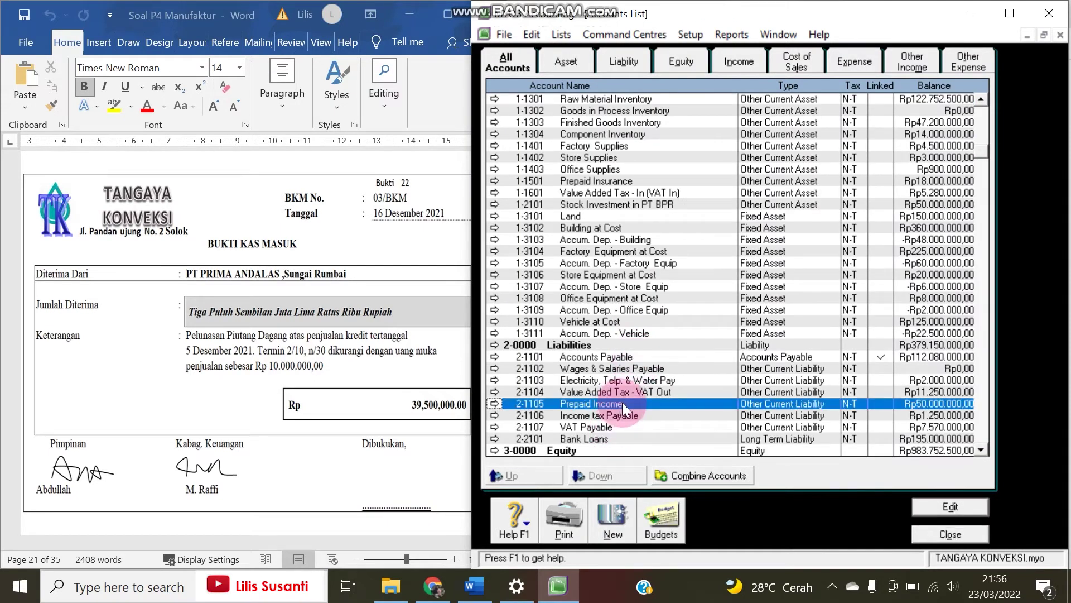
left_click(954, 534)
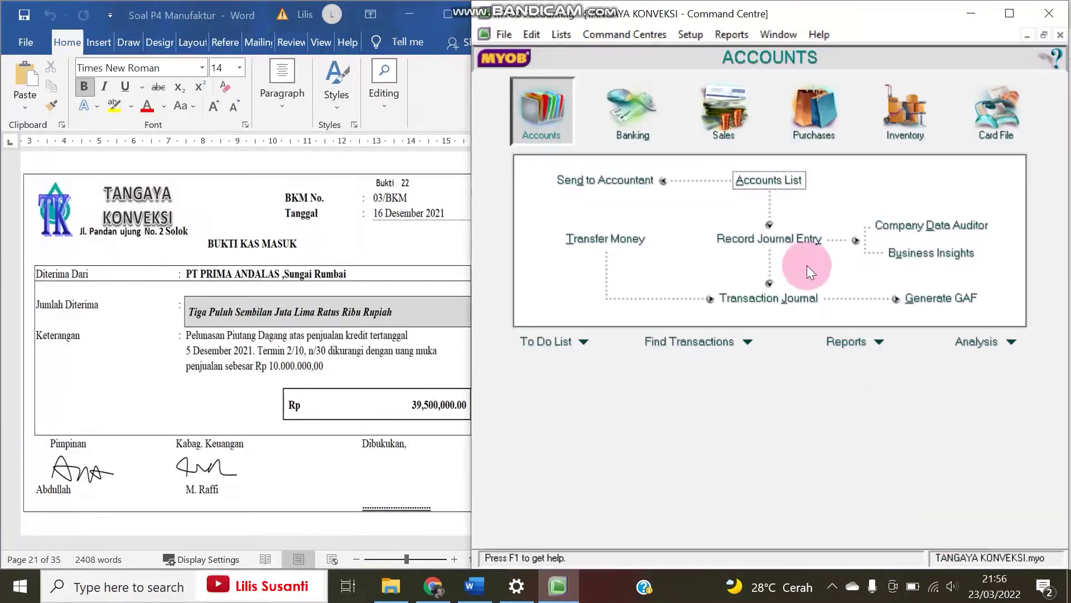
- Start a new sales invoice for PT Prima Andalas without using the existing order, and date it 16/12/2021
left_click(725, 120)
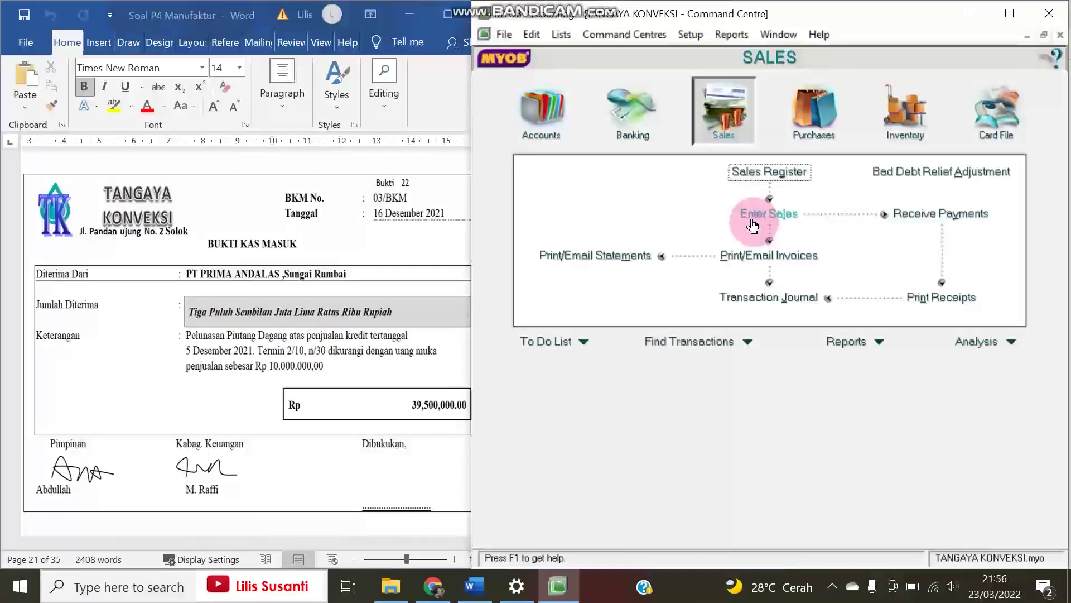
left_click(753, 222)
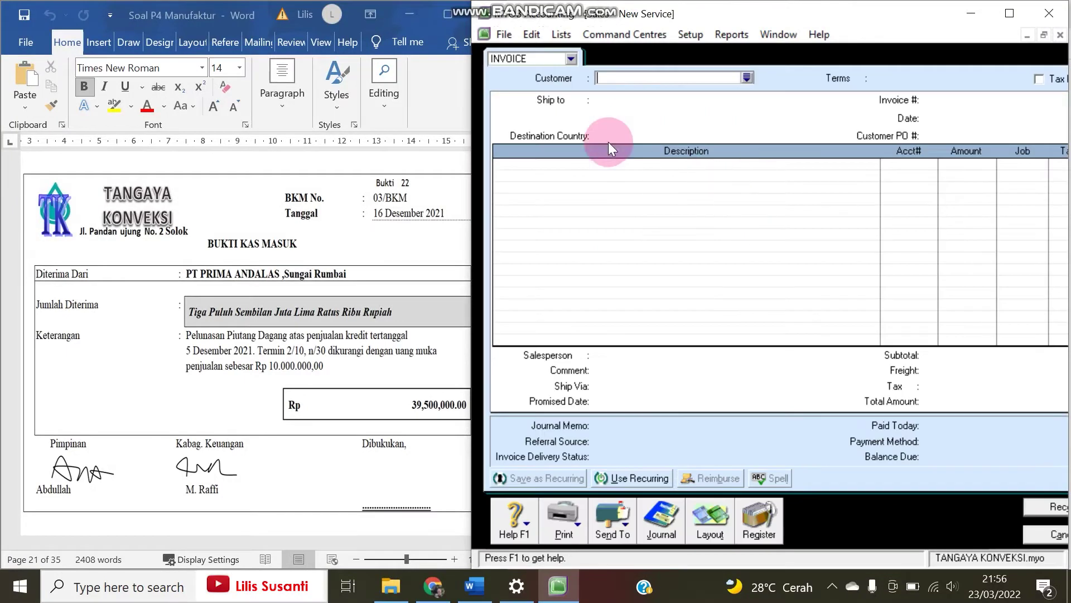
left_click(748, 79)
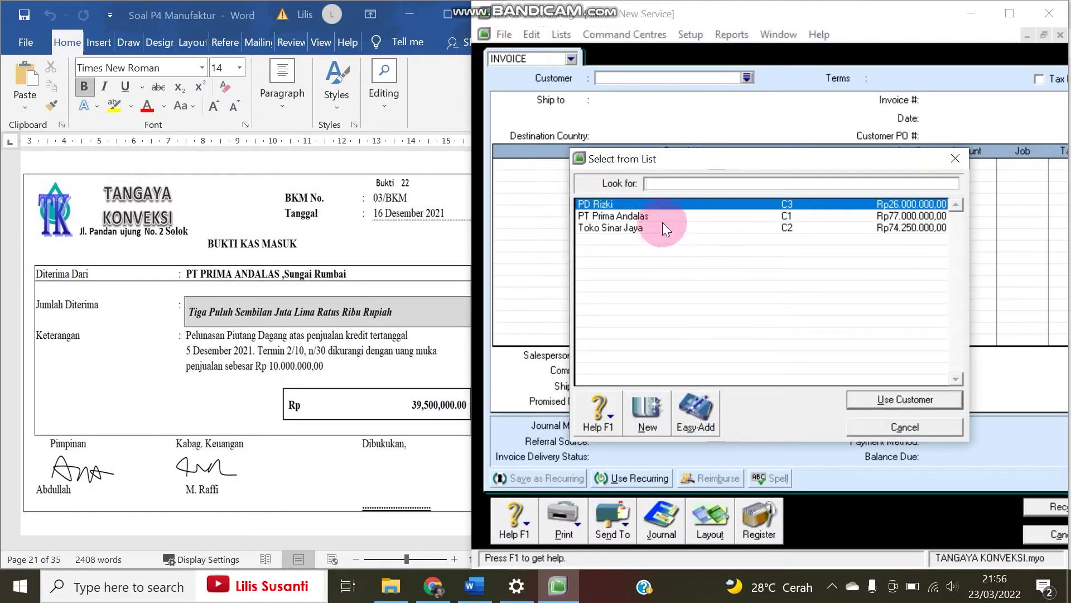
left_click(667, 217)
double_click(669, 217)
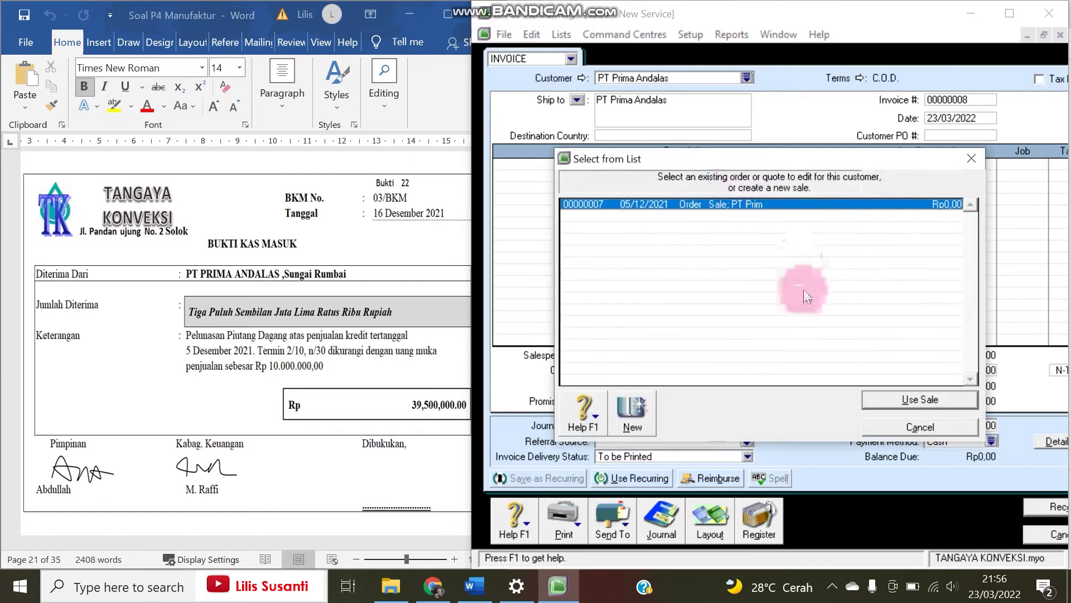
left_click(932, 422)
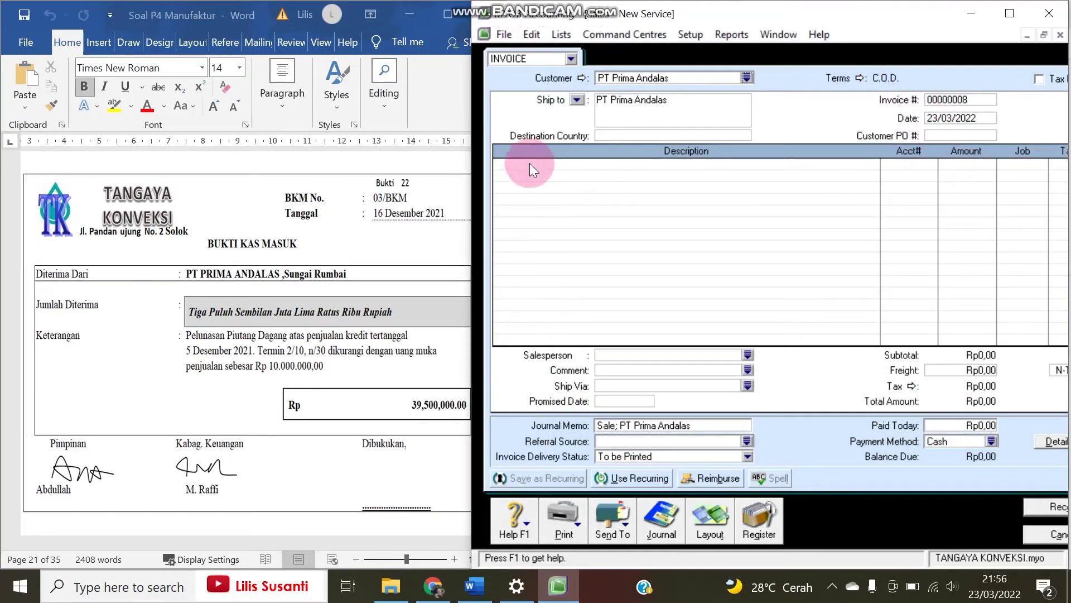
left_click(942, 119)
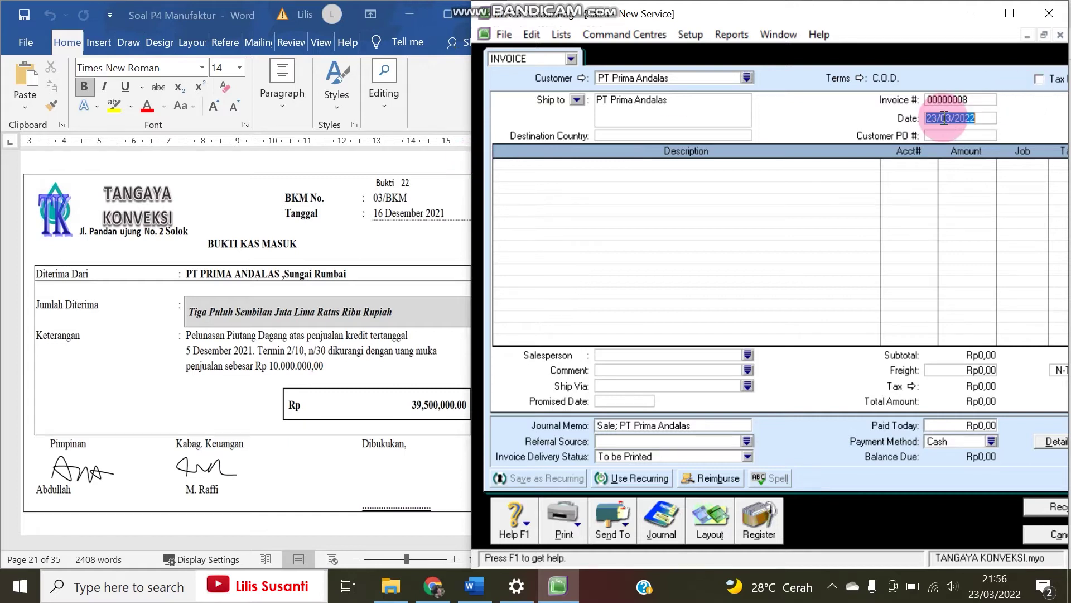
type("16/12/202")
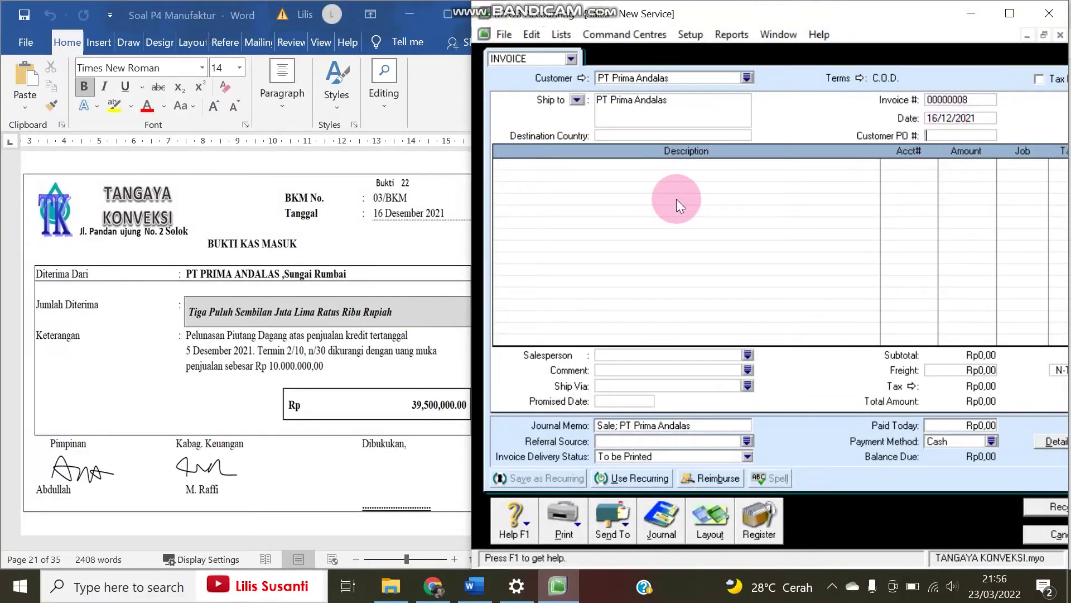
- Add an invoice line described as "Uang muka penjualan" and allocate it to Prepaid Income account 2-1105, accepting the account-type notice
left_click(606, 167)
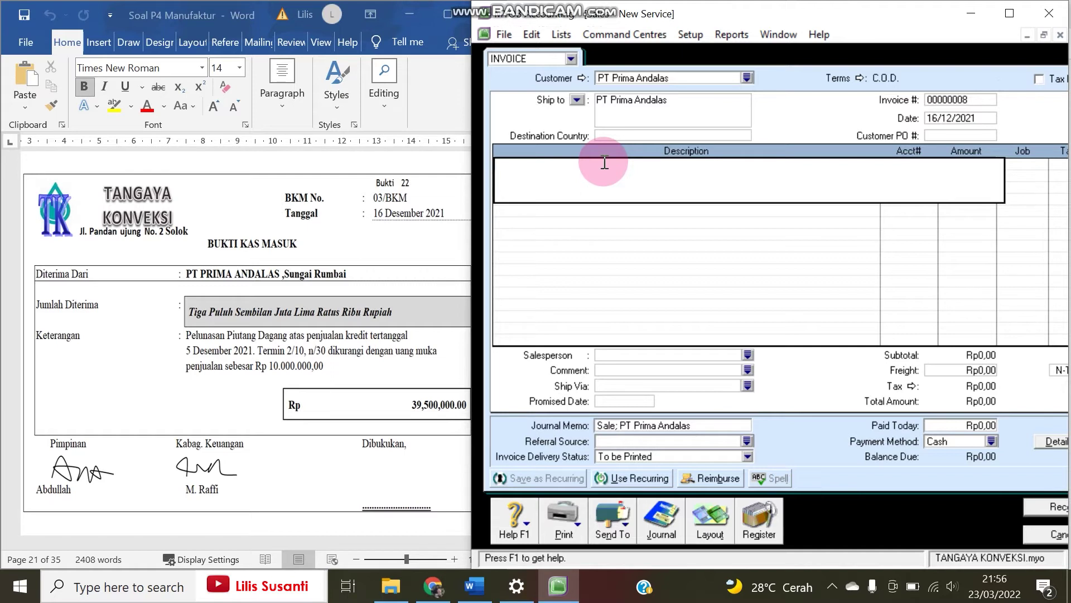
type("Uang muka penjualan")
key("Tab")
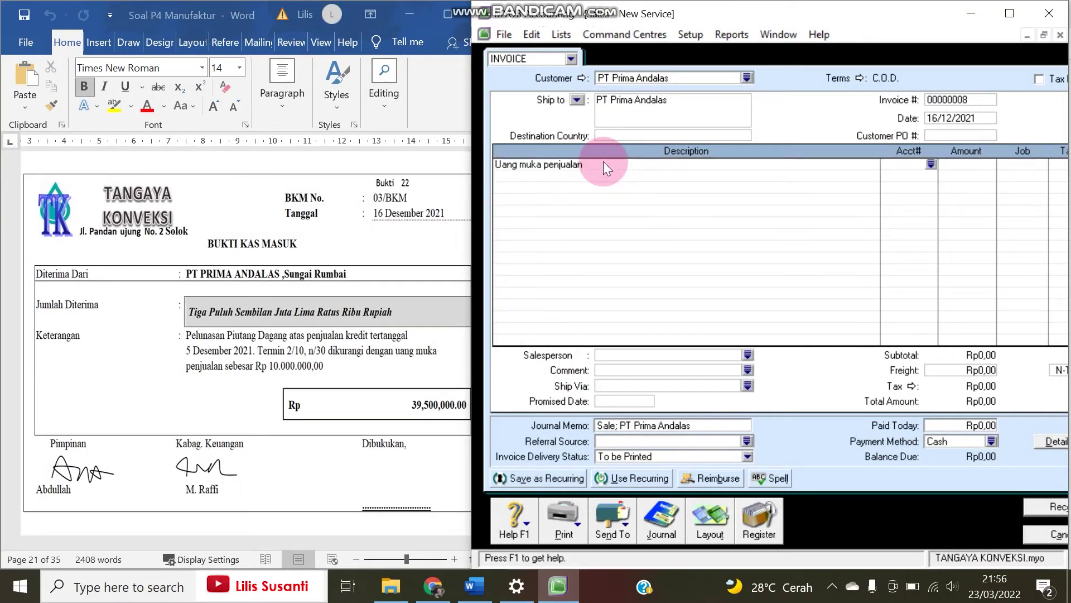
type("4")
left_click(930, 163)
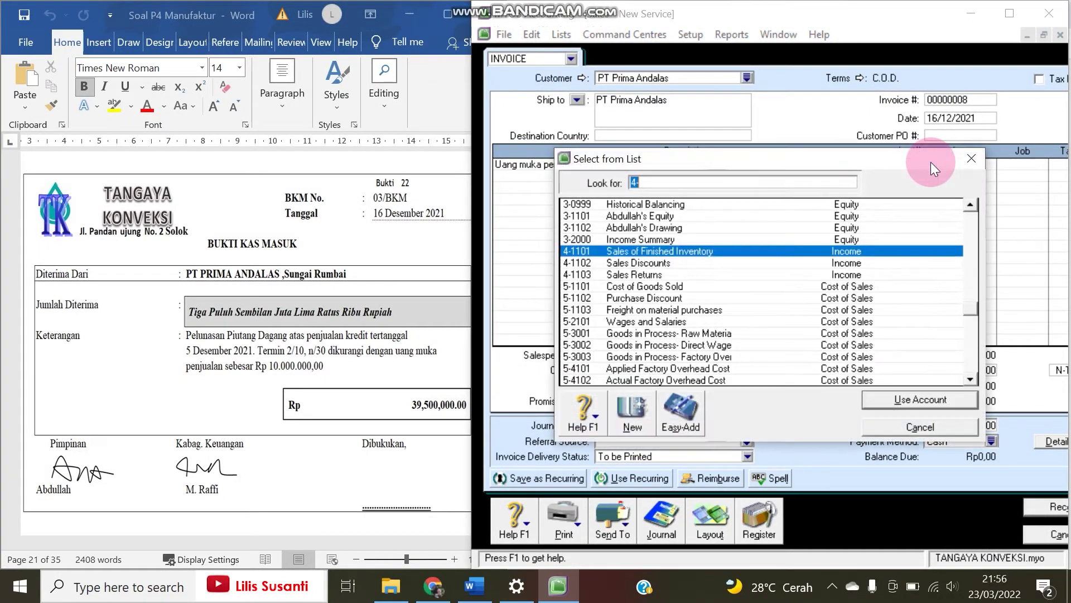
type("2-1105")
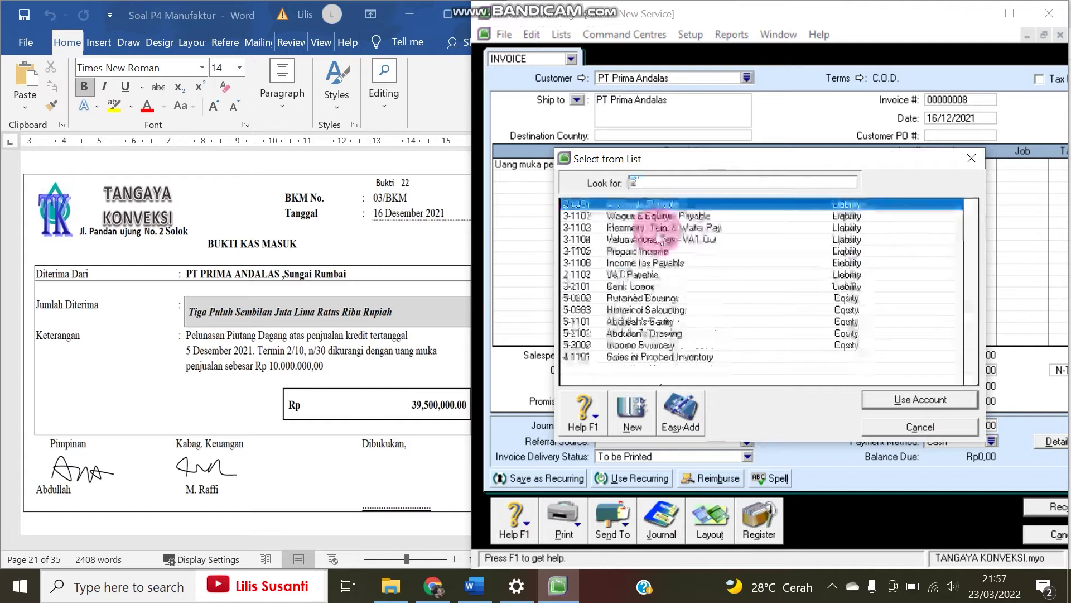
double_click(644, 251)
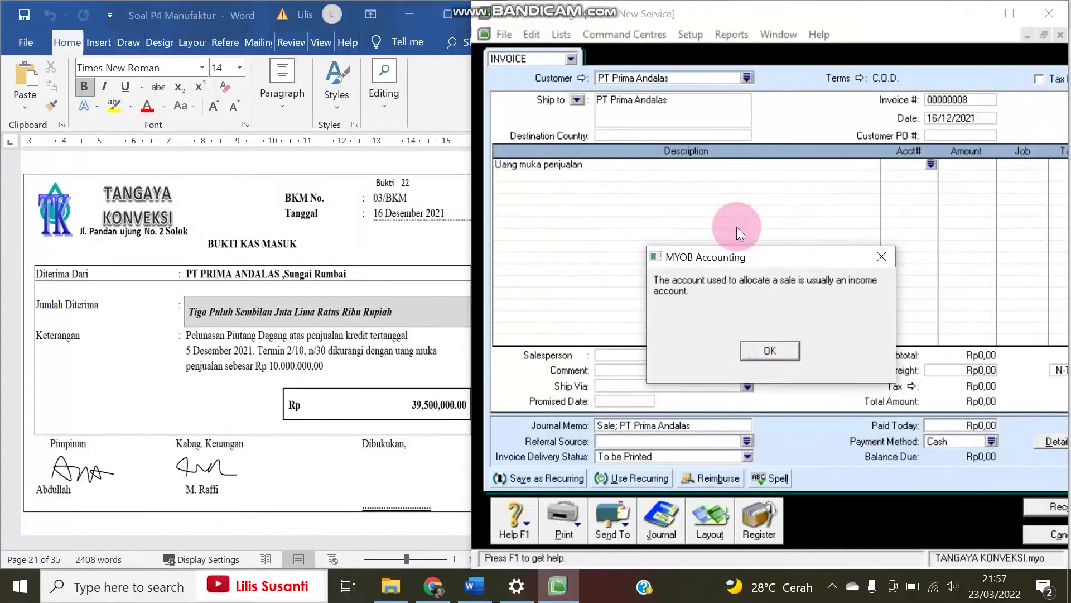
left_click(770, 357)
- Set the down-payment line's amount to -10000000 and record the invoice, ignoring all spelling suggestions
left_click(969, 168)
type("-10000000")
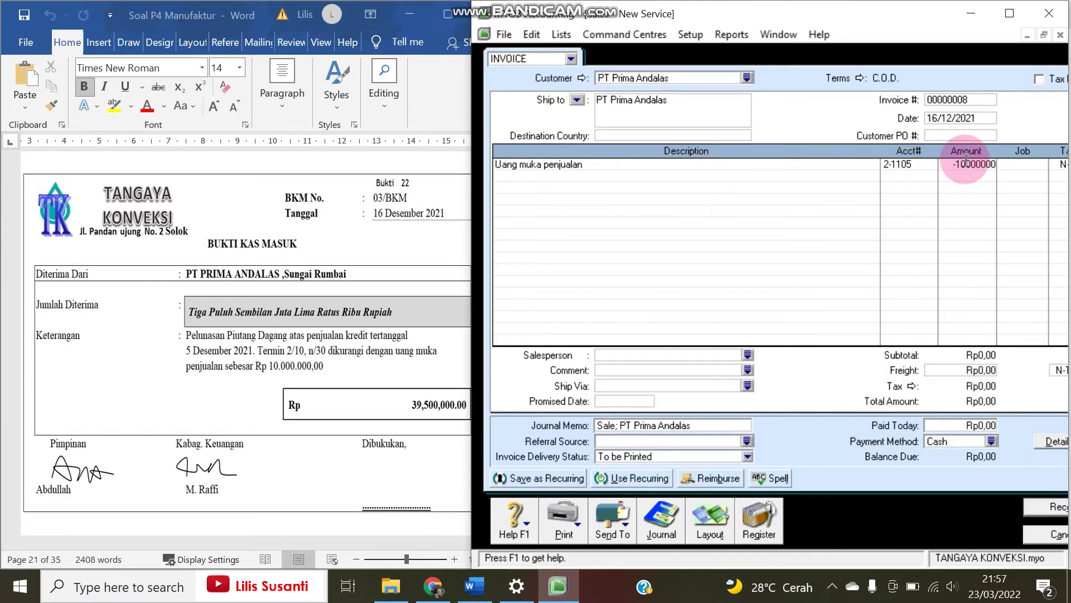
key("Return")
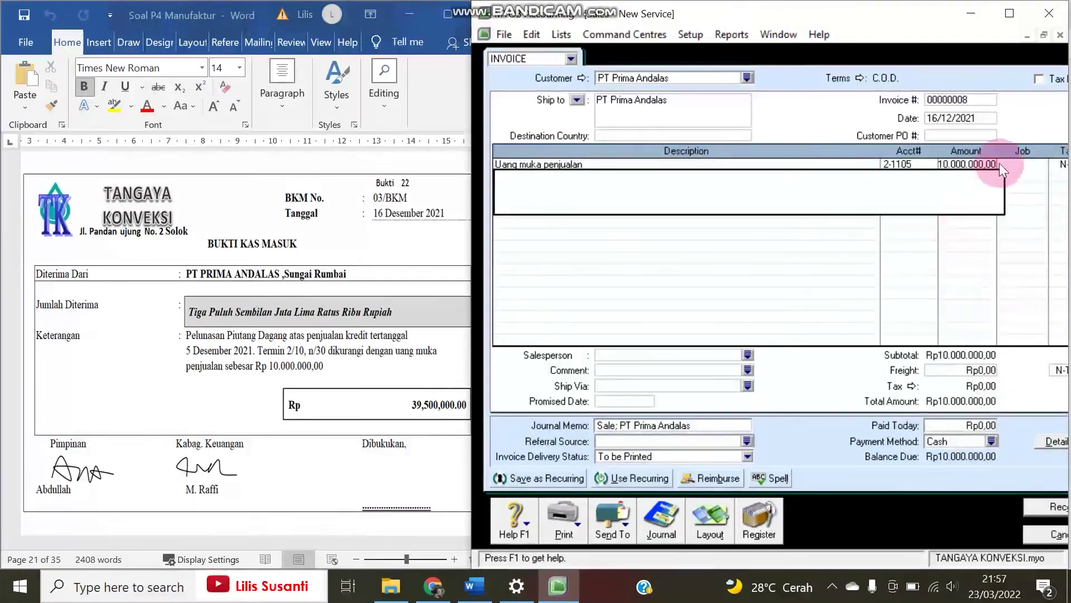
left_click(1050, 512)
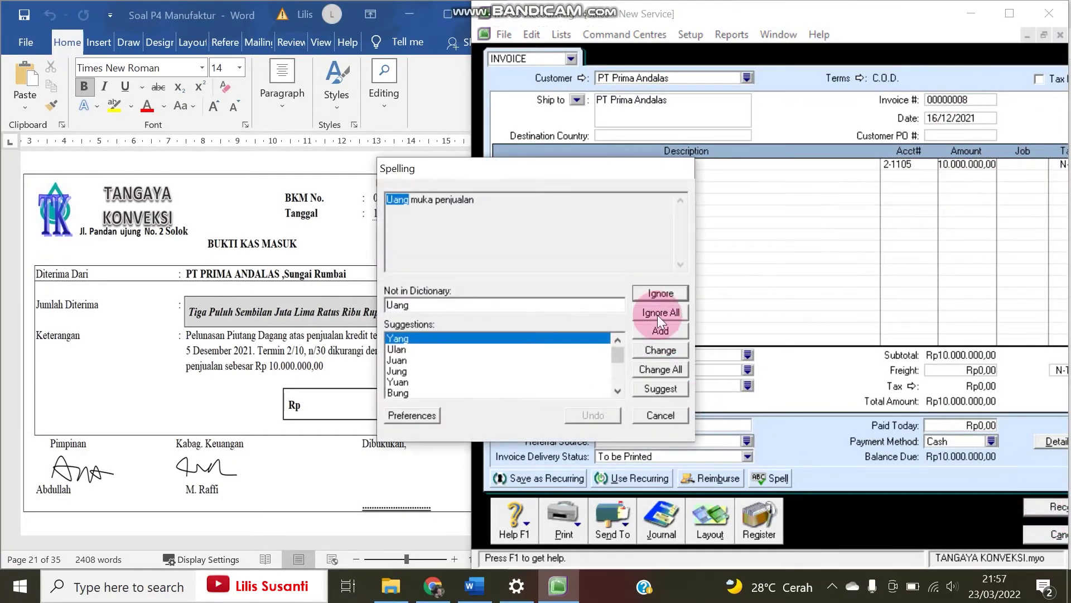
left_click(658, 311)
left_click(658, 312)
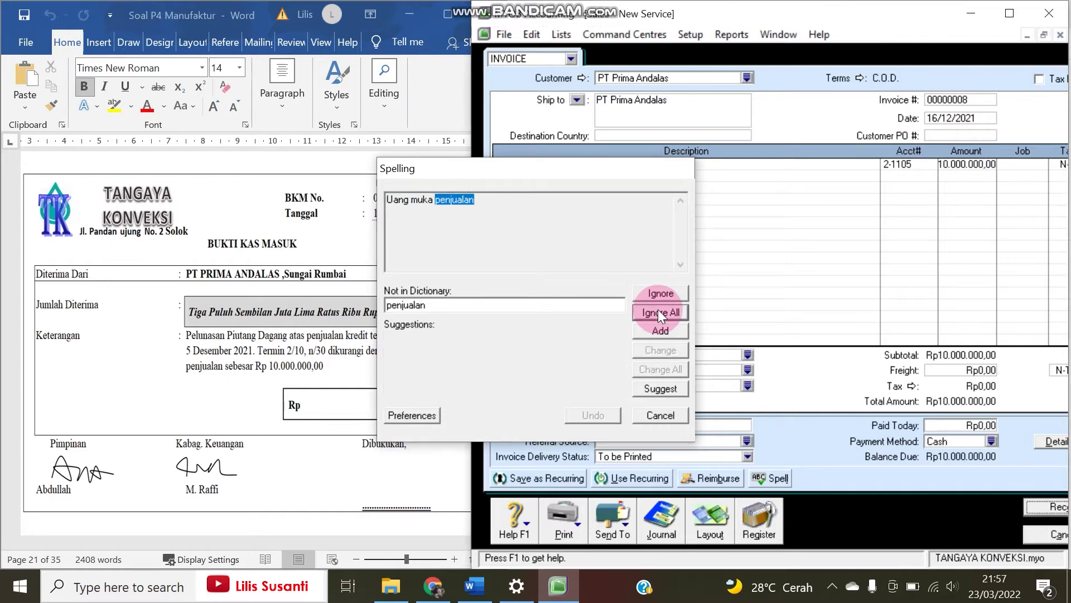
left_click(657, 312)
- From the sales register's returns and credits, start applying the PT Prima Andalas credit to a sale, dated 16/12/2021
left_click(771, 528)
left_click(811, 58)
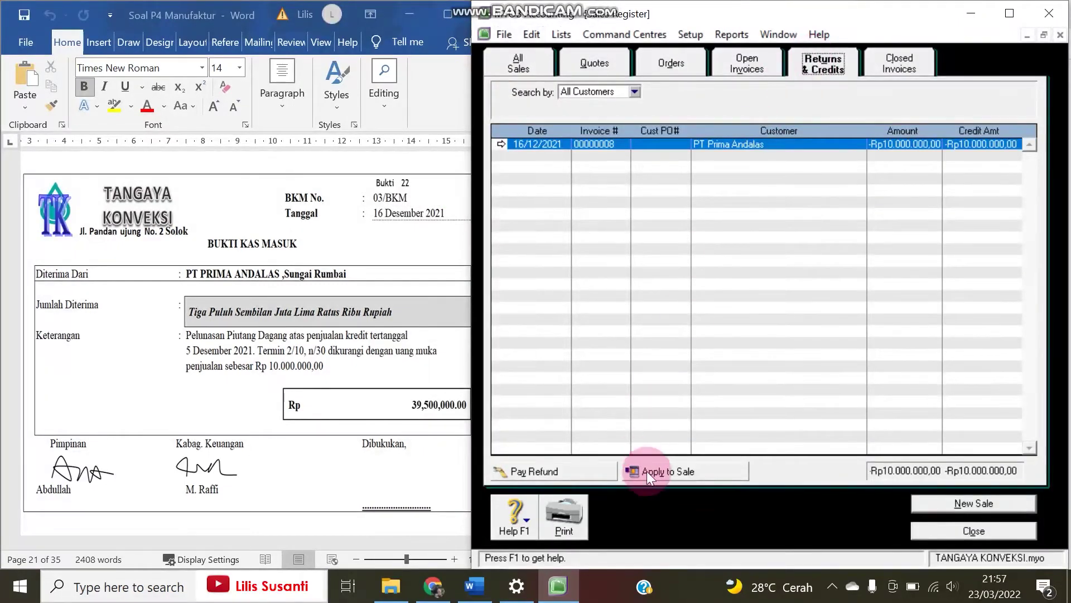
left_click(651, 469)
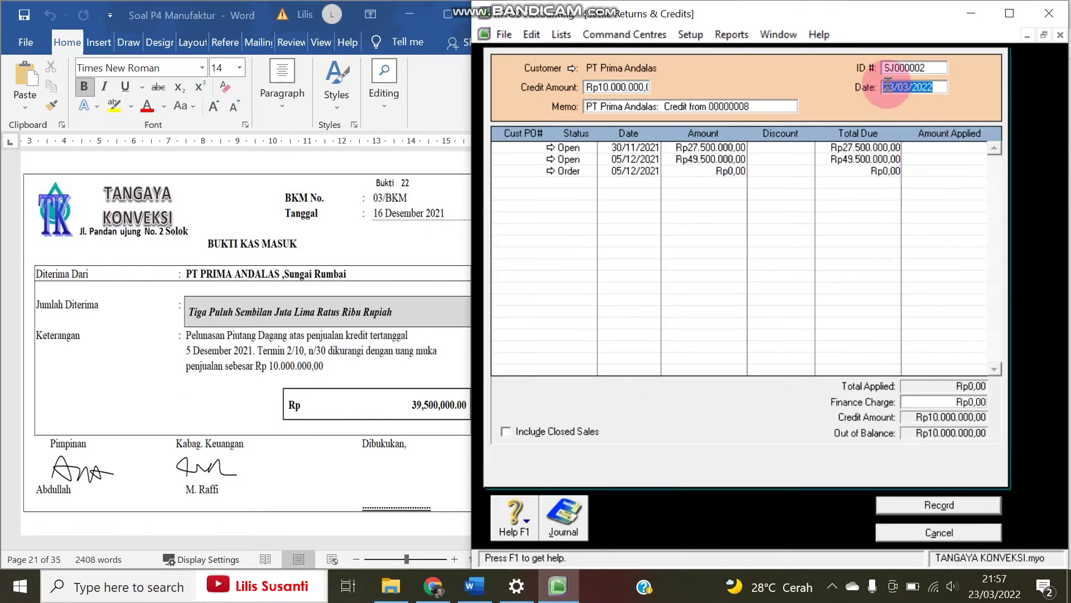
type("16/")
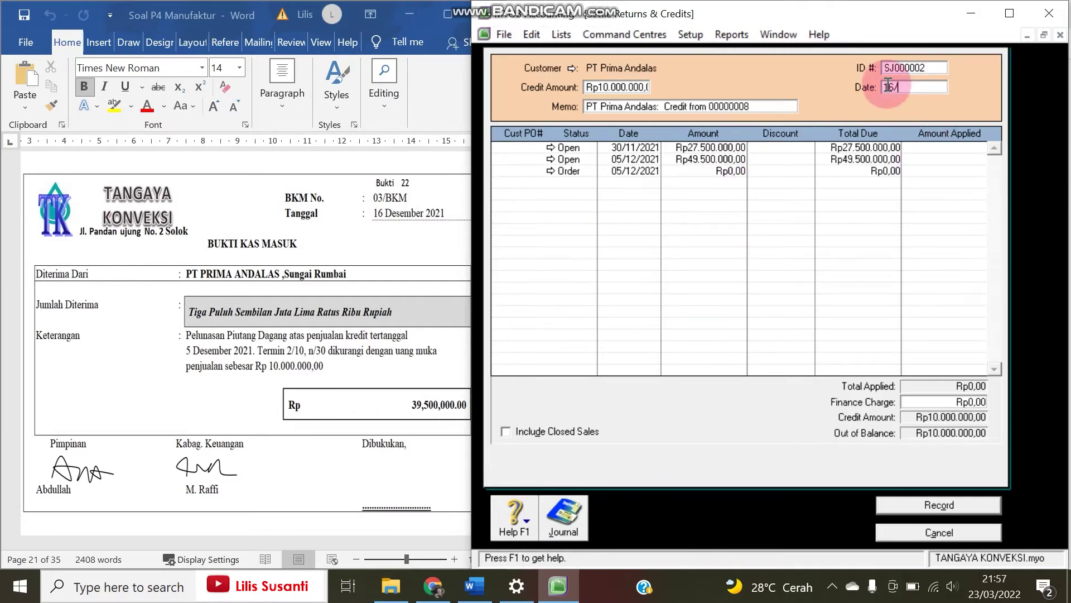
type("12/2021")
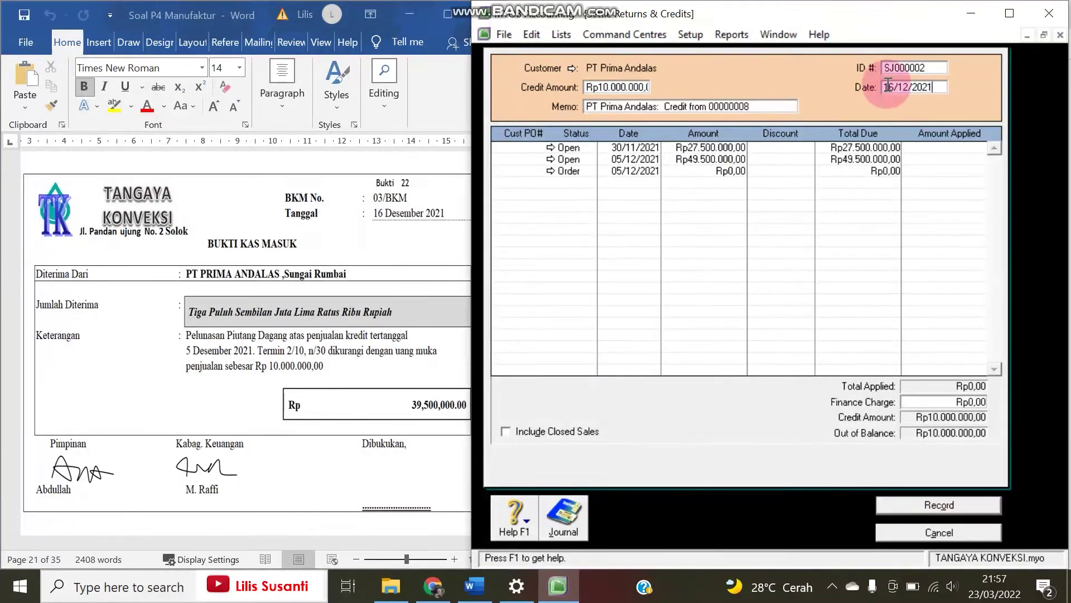
- Apply the full Rp10.000.000 credit to the open 05/12/2021 sale, record it, and close the register and blank invoice
left_click(928, 160)
key("Tab")
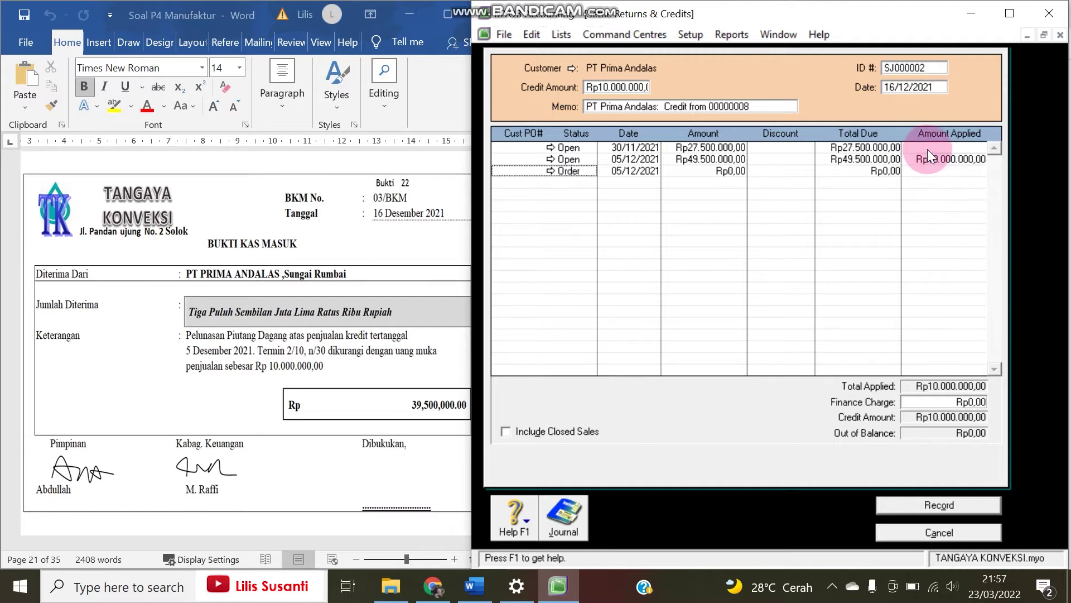
left_click(973, 505)
left_click(940, 532)
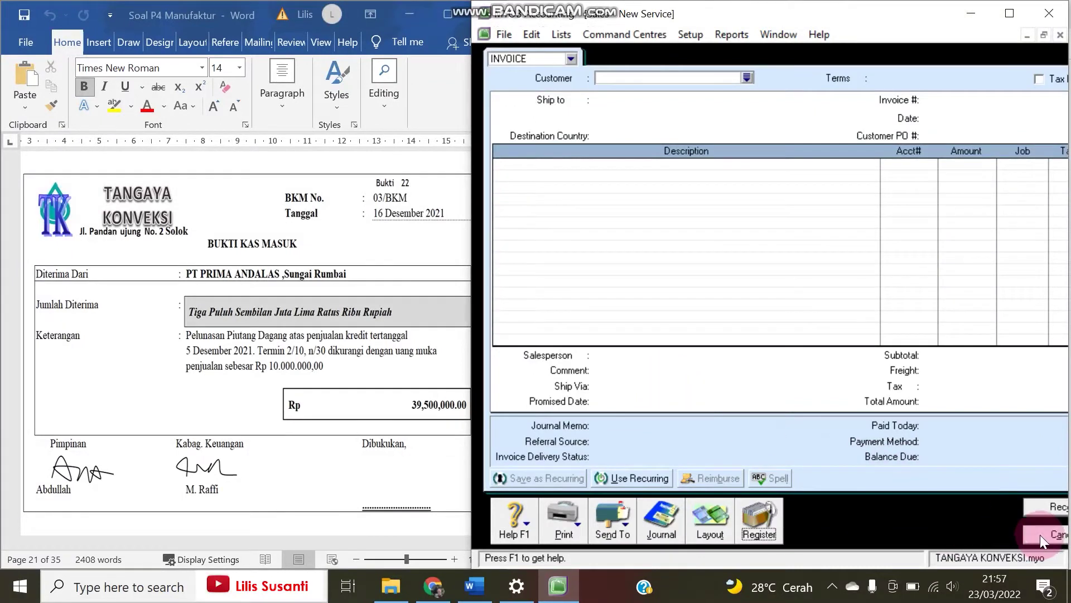
left_click(1040, 535)
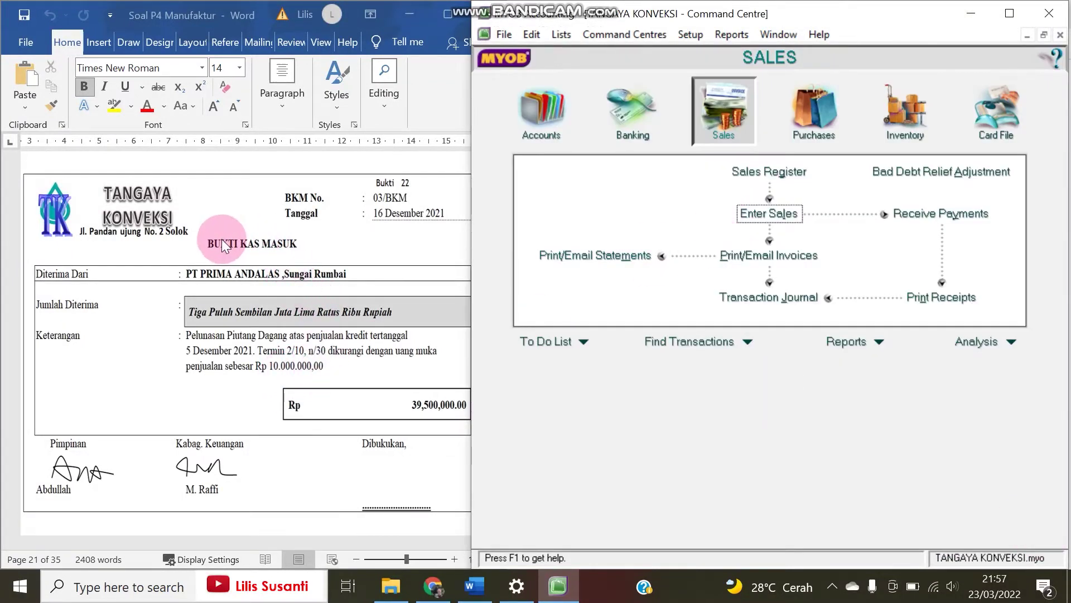
- Start a customer payment receipt for PT Prima Andalas and date it 16/12/2021
left_click(915, 216)
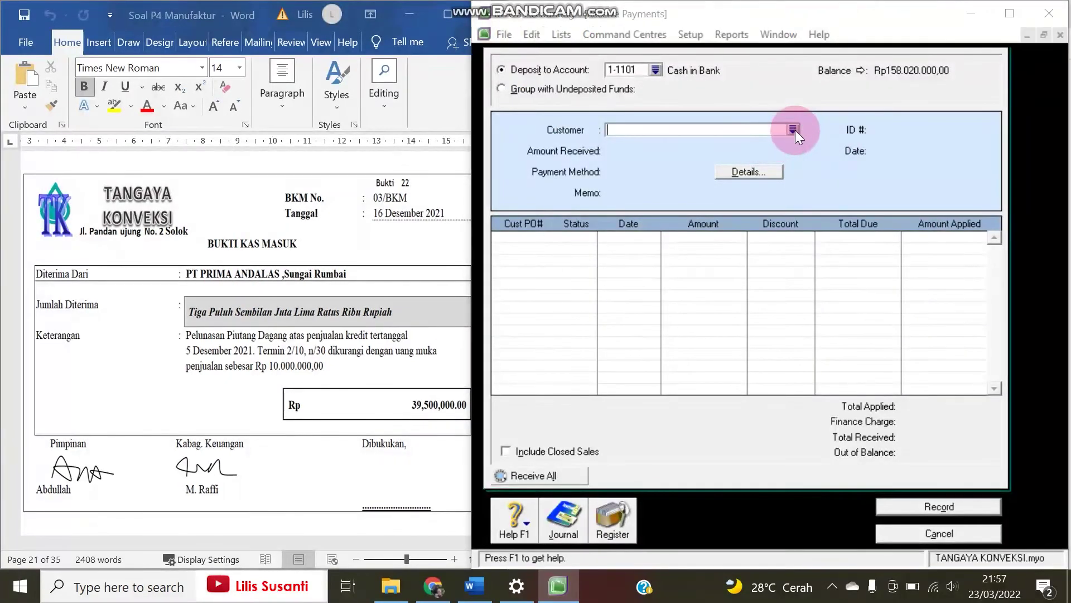
left_click(793, 129)
double_click(625, 216)
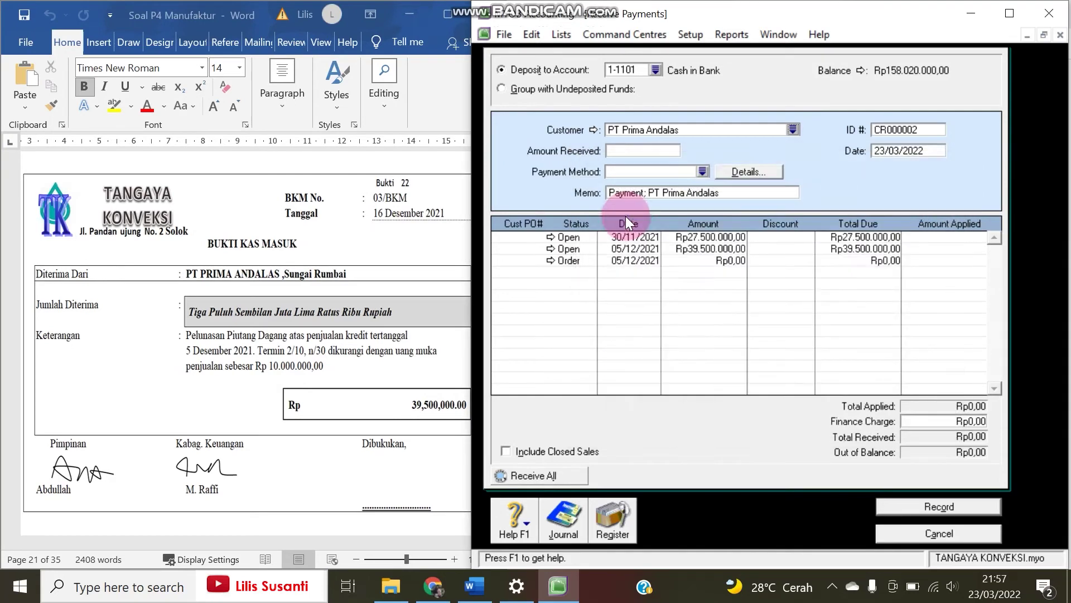
left_click(896, 152)
type("16")
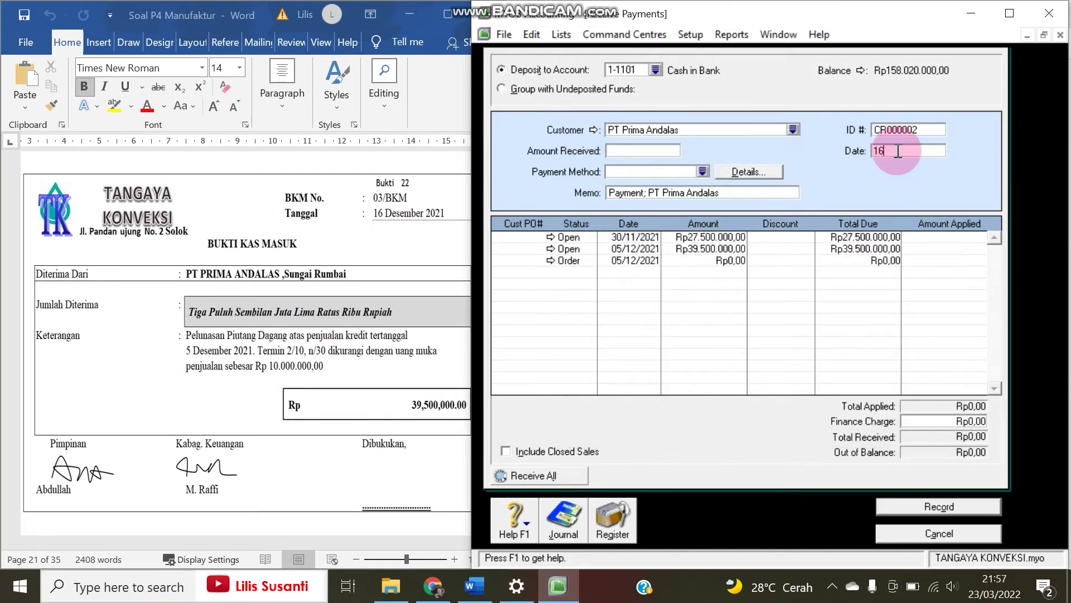
type("/12/2021")
key("Tab")
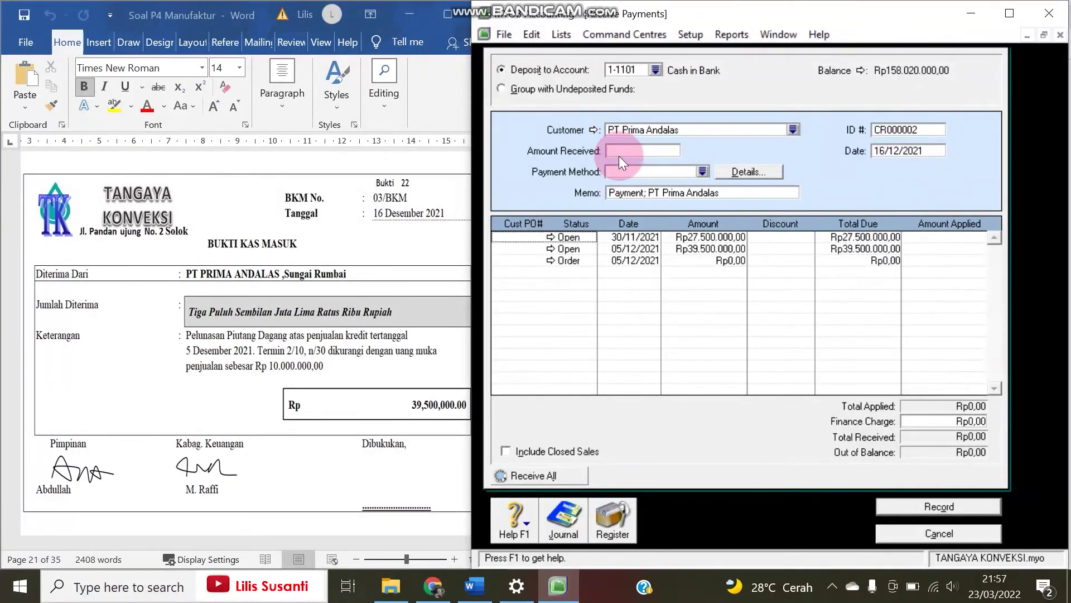
- Set the amount received to Rp39.500.000, apply it all to the open 05/12/2021 sale, and record the receipt
left_click(620, 155)
type("39500000")
key("Tab")
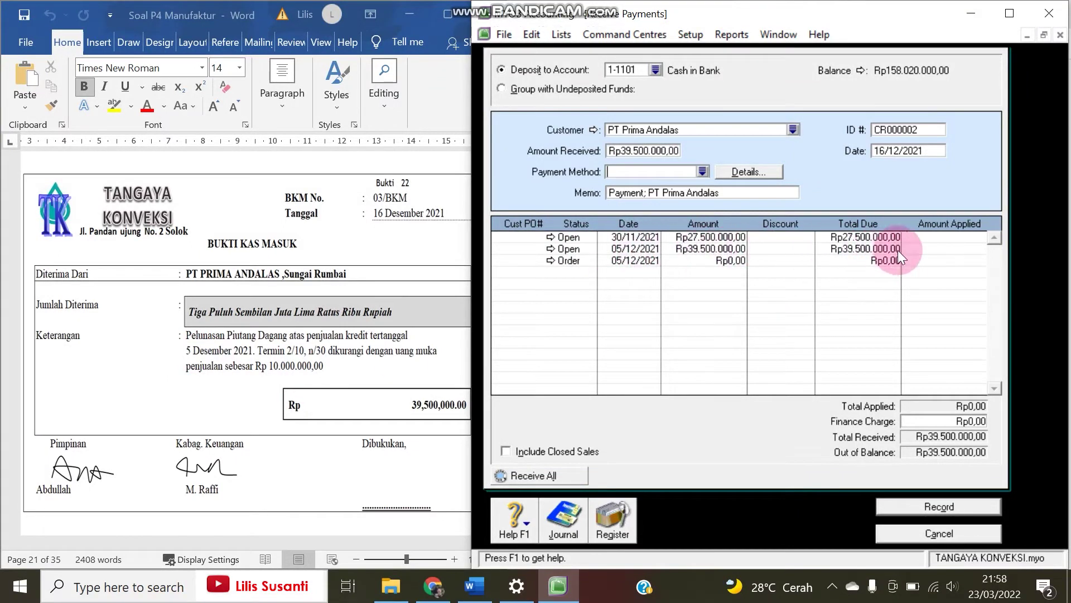
left_click(922, 247)
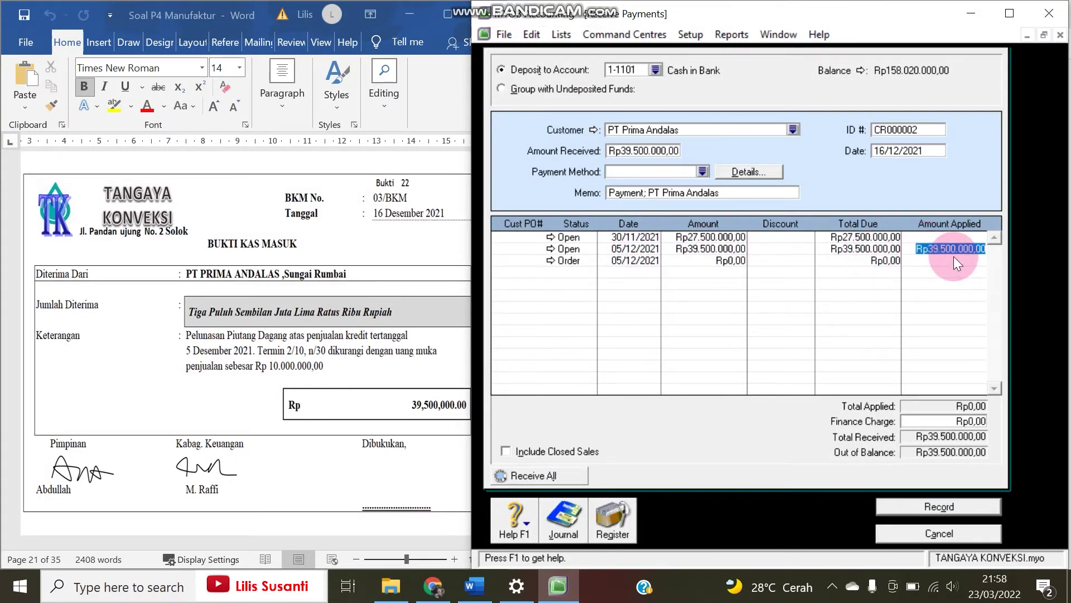
key("Tab")
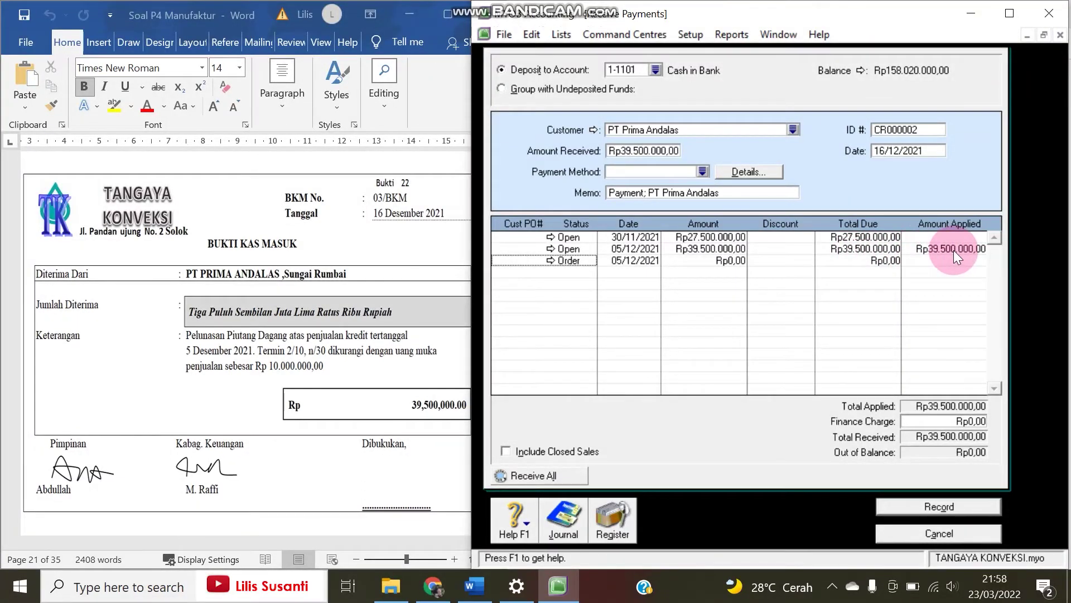
left_click(264, 363)
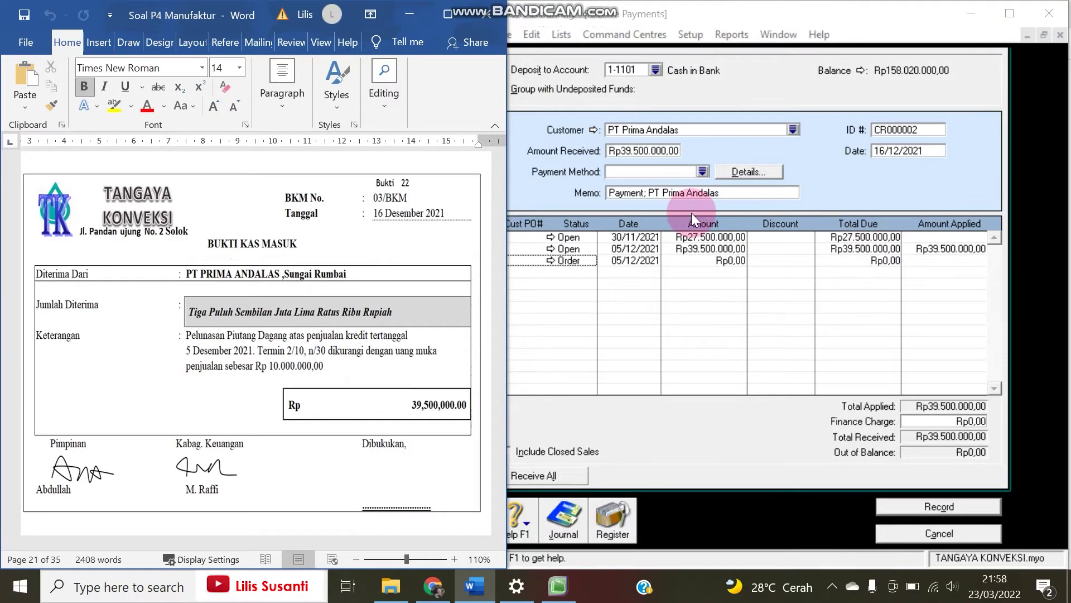
left_click(903, 507)
- Review all transaction journal entries dated from 01/03/2000, down to the 16/12/2021 PT Prima Andalas postings, and close the journal and receipt form
left_click(561, 519)
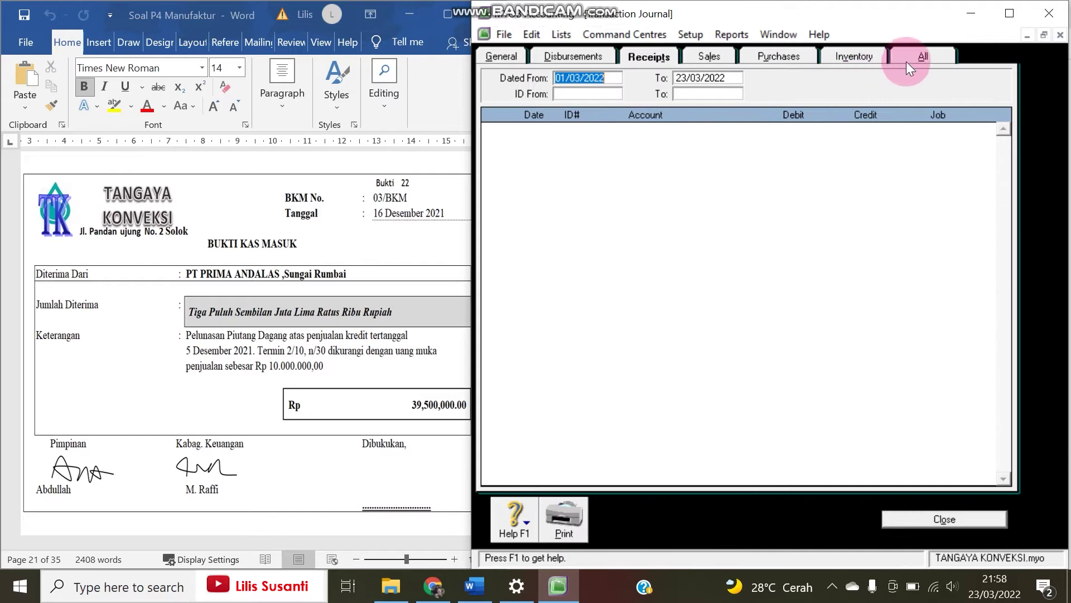
left_click(923, 57)
double_click(608, 77)
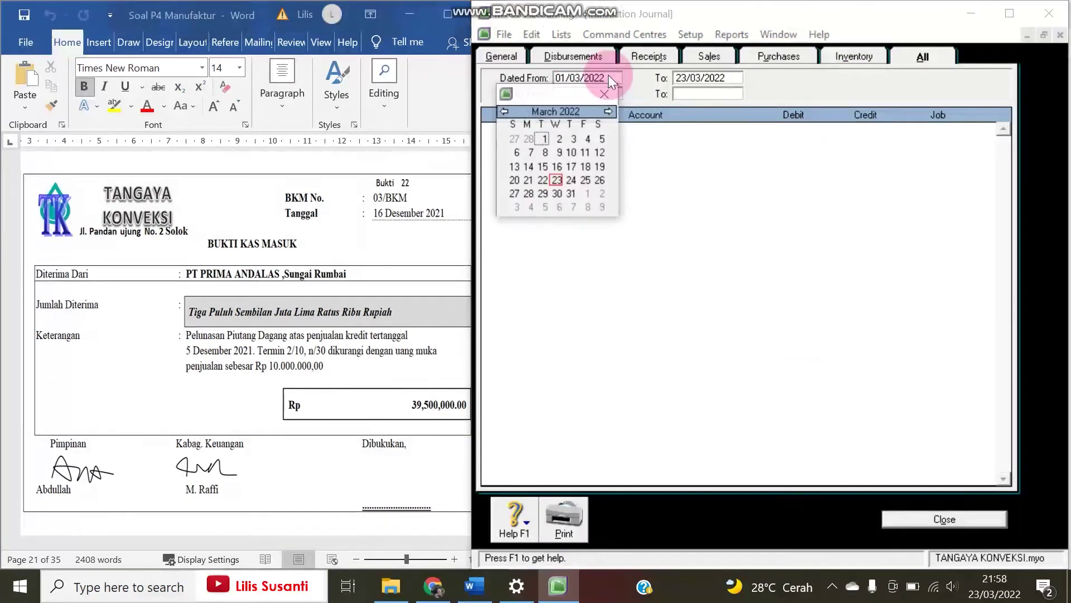
left_click(608, 77)
key("BackSpace")
key("BackSpace")
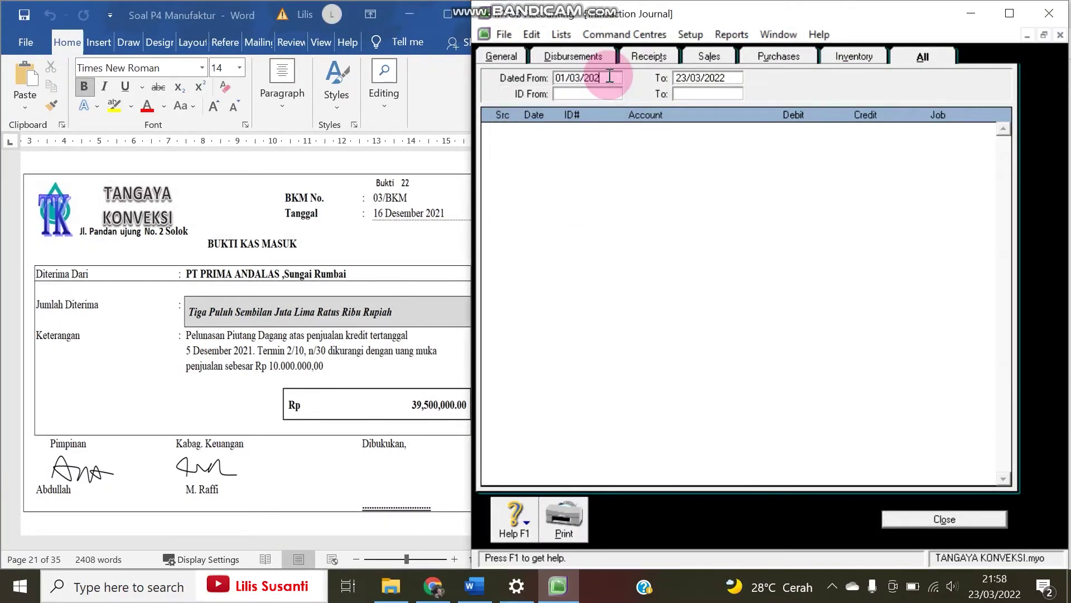
type("00")
key("Tab")
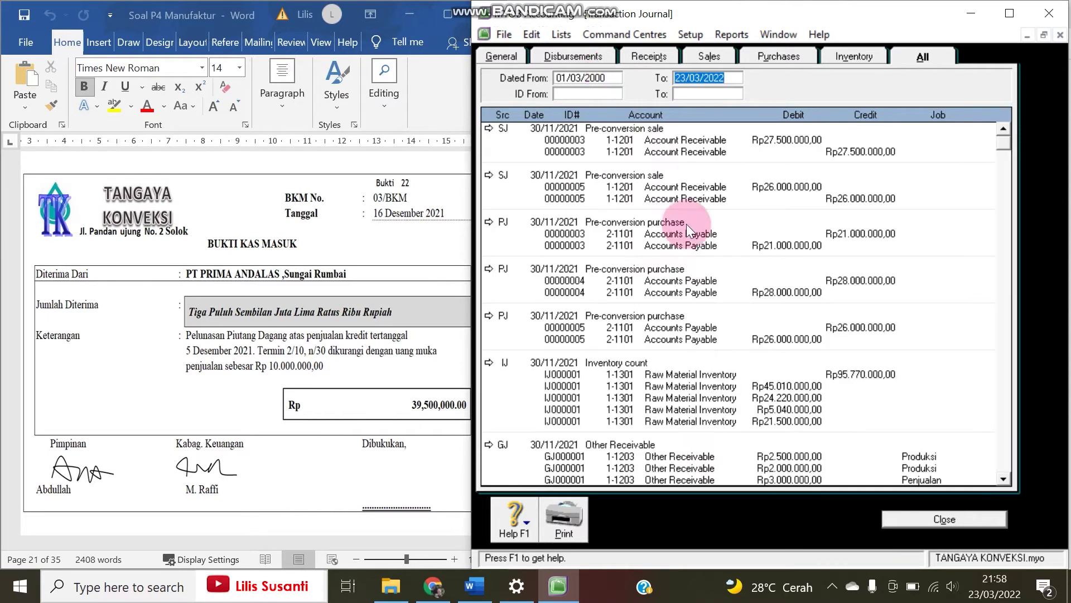
scroll(697, 384, "down", 10)
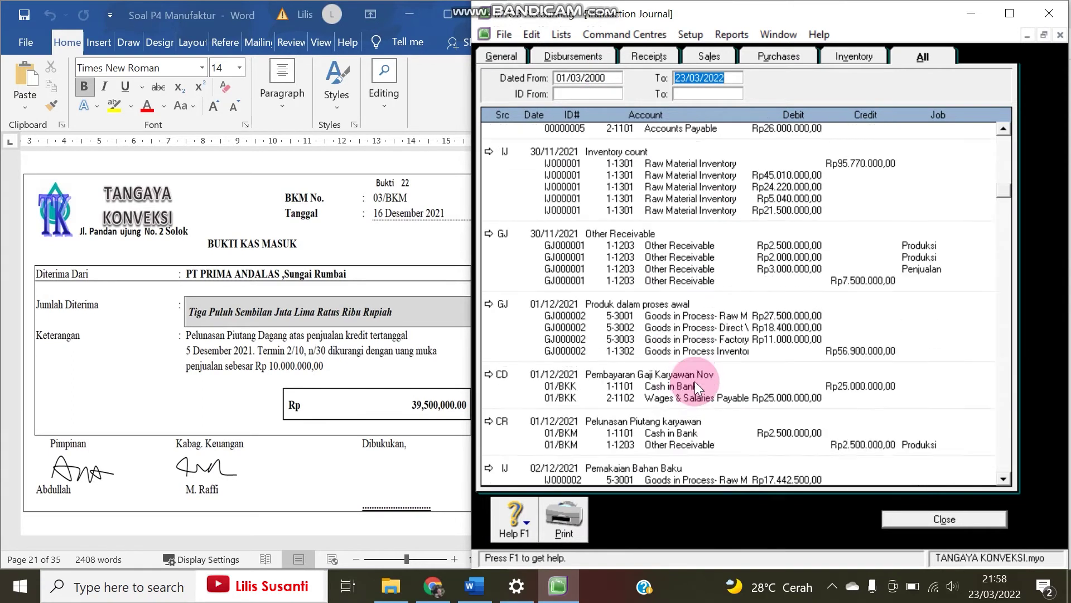
scroll(781, 378, "down", 5)
scroll(985, 337, "down", 8)
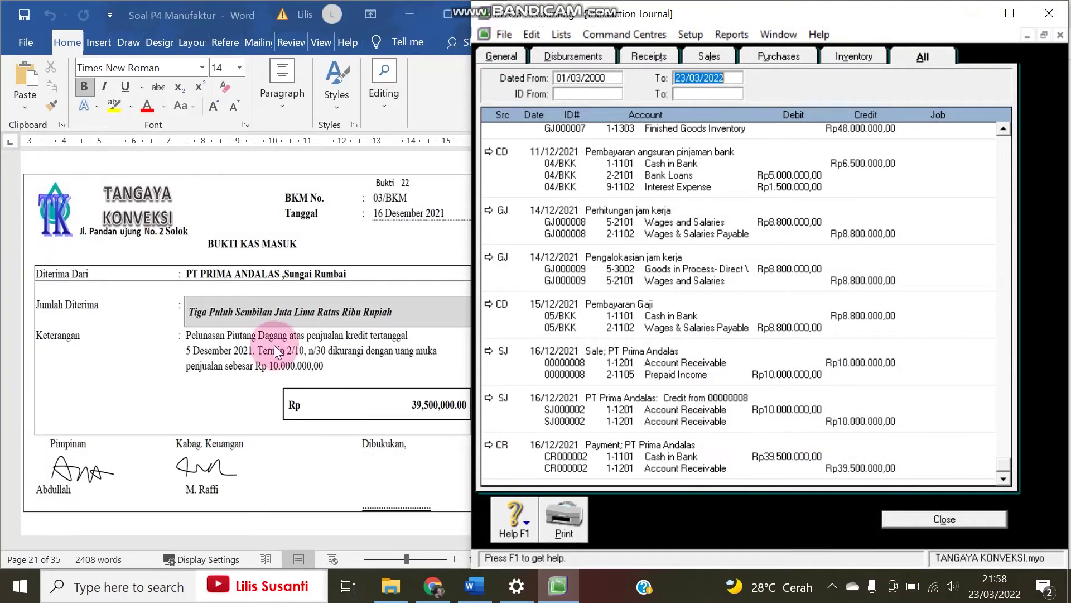
left_click(945, 519)
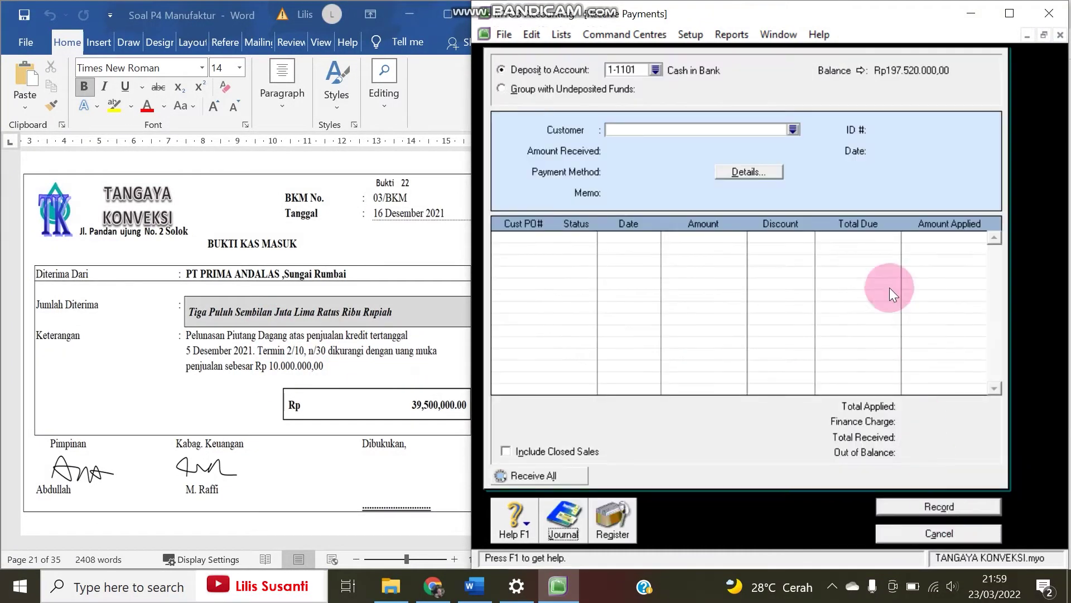
key("Escape")
- Revisit the blank sales invoice, the sales register's returns and credits, and the customer payment form, closing each without entries
left_click(757, 211)
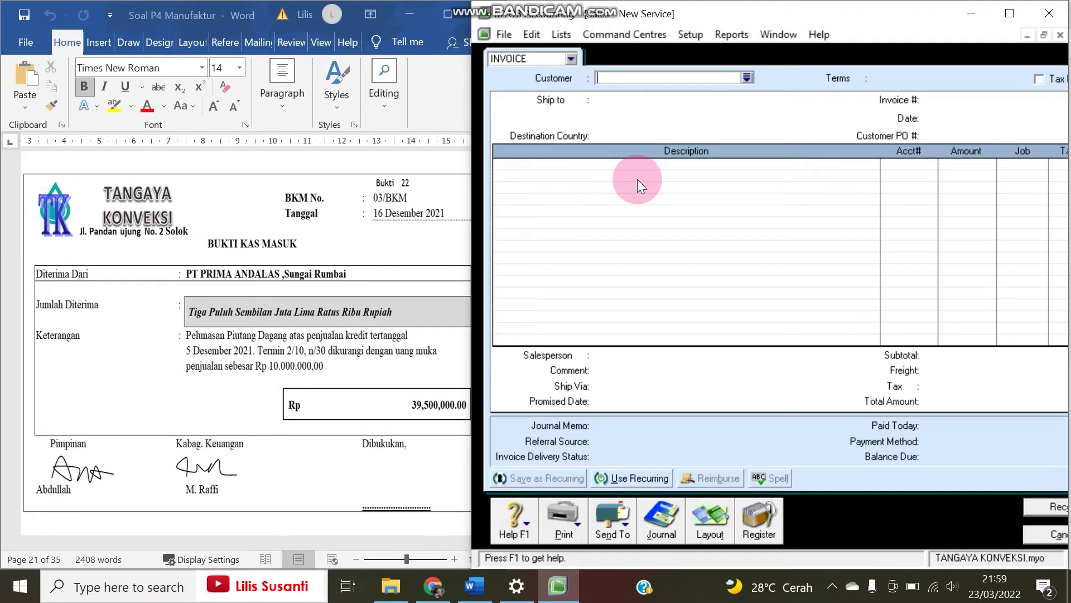
key("Escape")
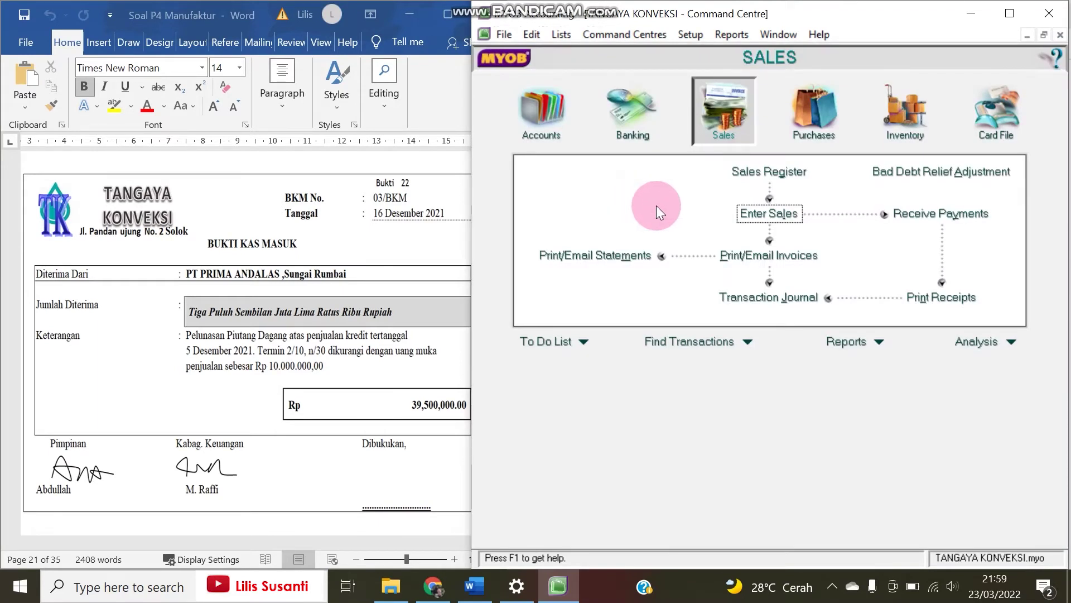
left_click(776, 213)
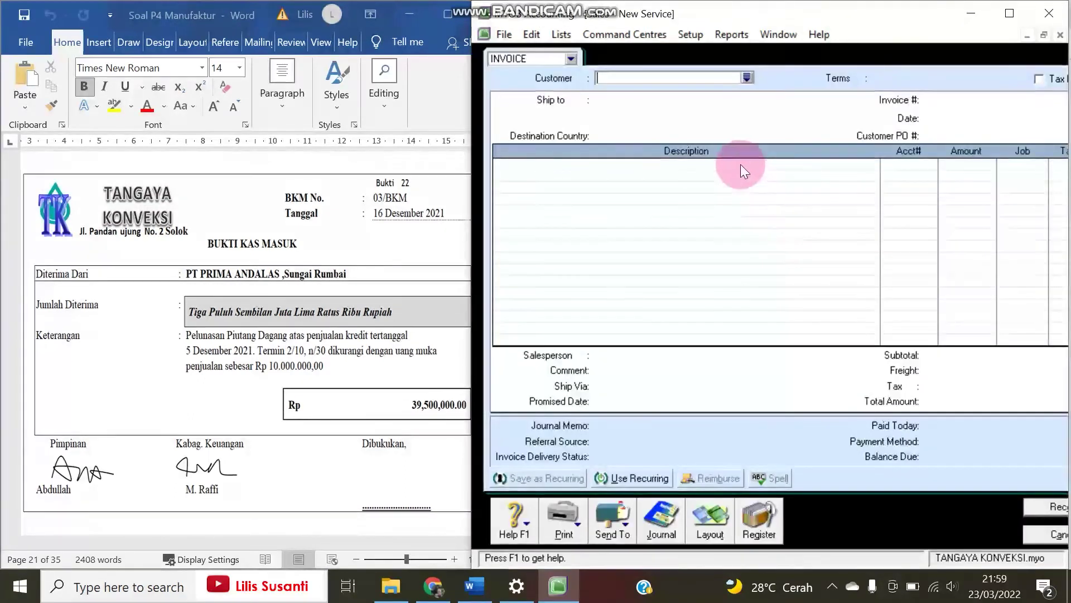
left_click(759, 518)
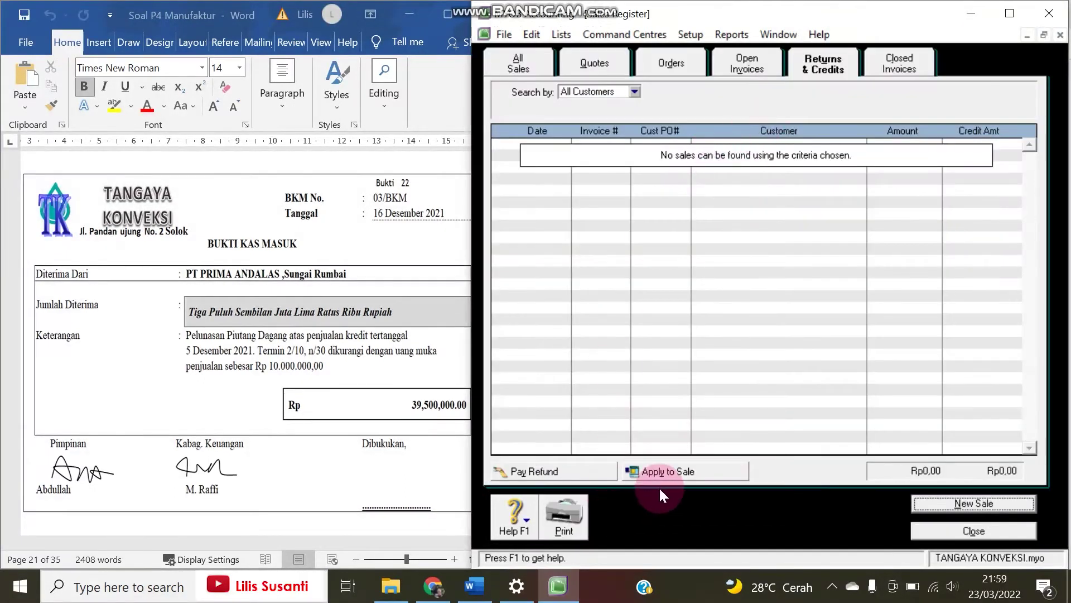
left_click(1002, 532)
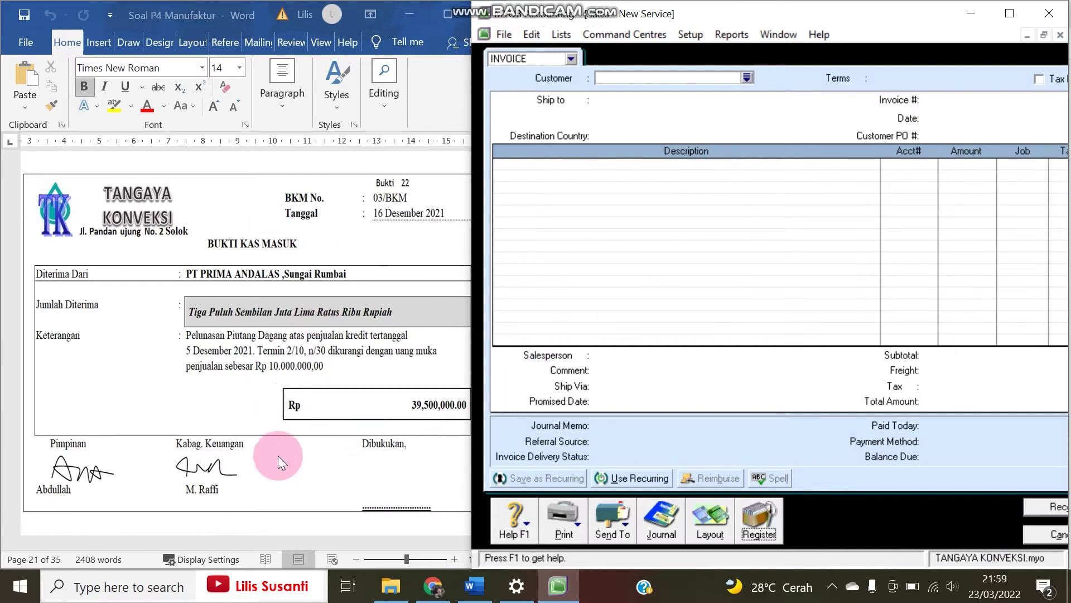
key("Escape")
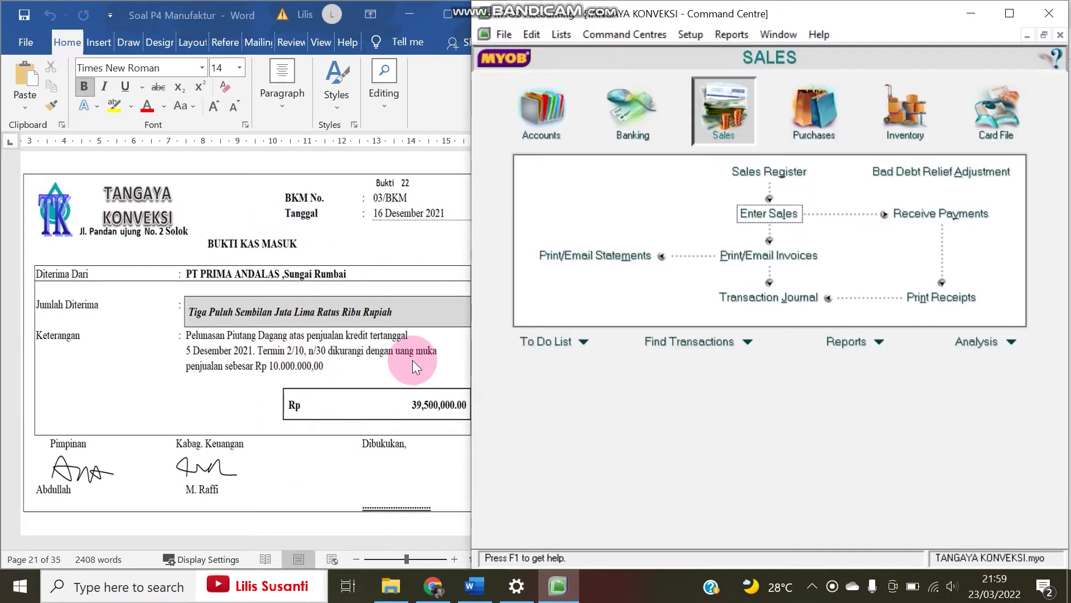
left_click(929, 223)
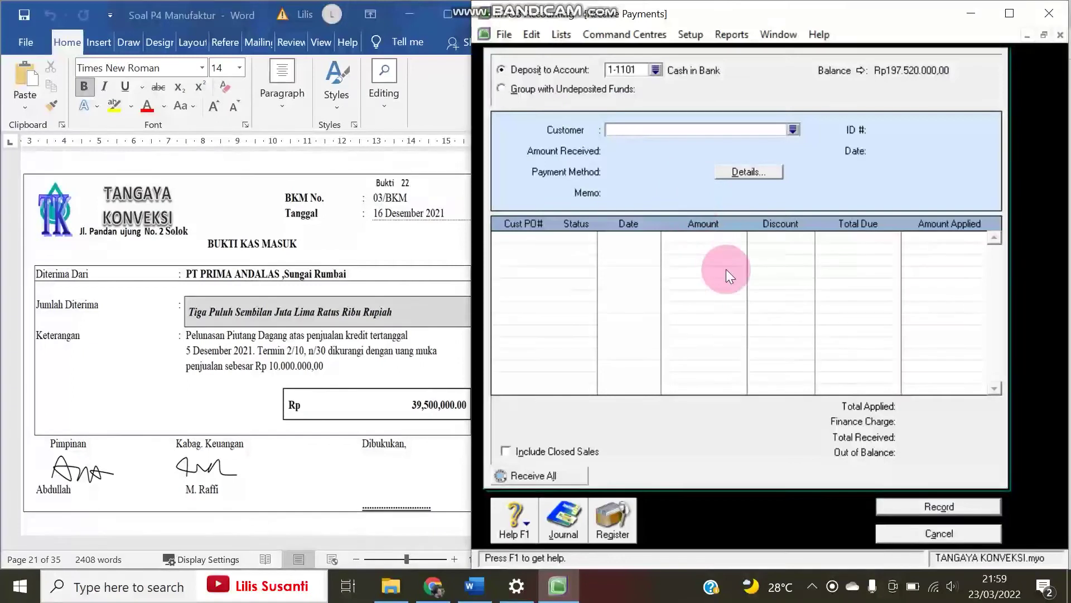
key("Escape")
- Switch to the Word document and read the cash payment voucher Bukti 23 for CV Berkat Abadi
left_click(230, 329)
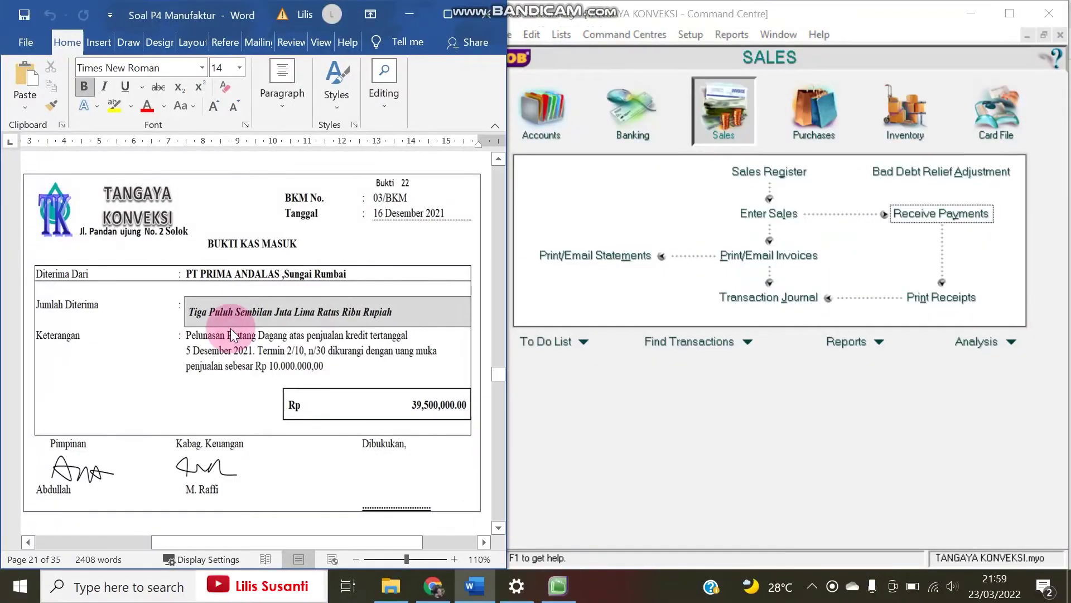
scroll(232, 329, "down", 3)
scroll(232, 329, "down", 7)
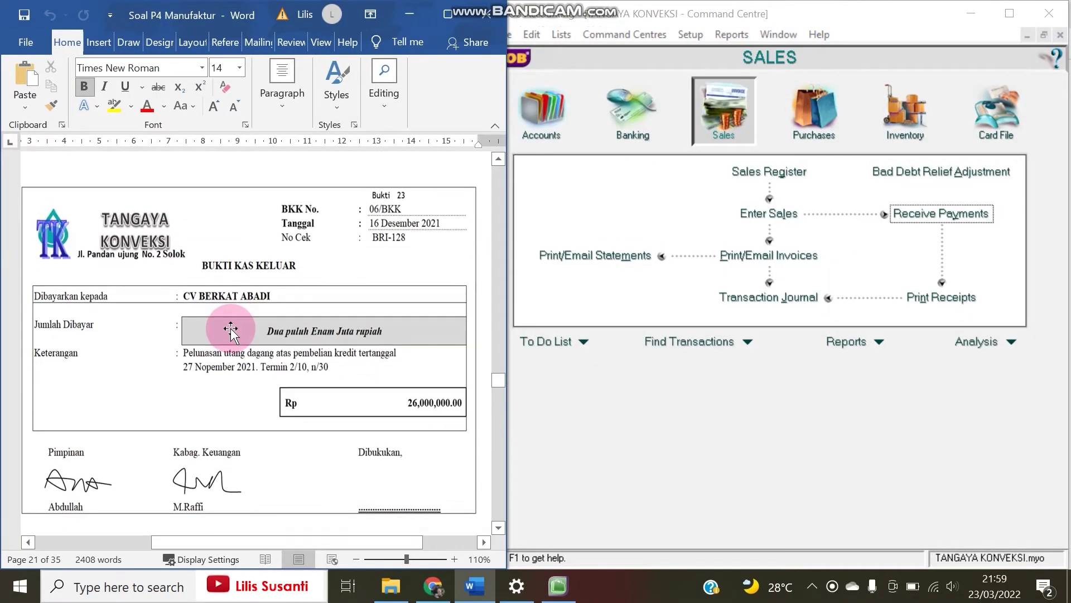
scroll(27, 347, "up", 1)
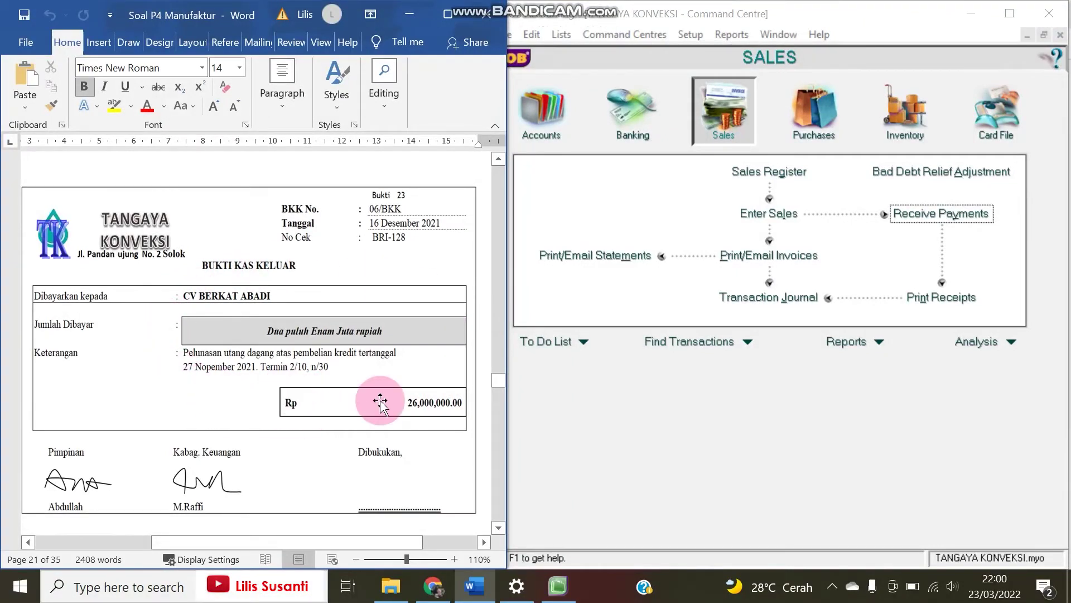
- Switch back to MYOB and start a bill payment to supplier CV Berkat Abadi
left_click(583, 425)
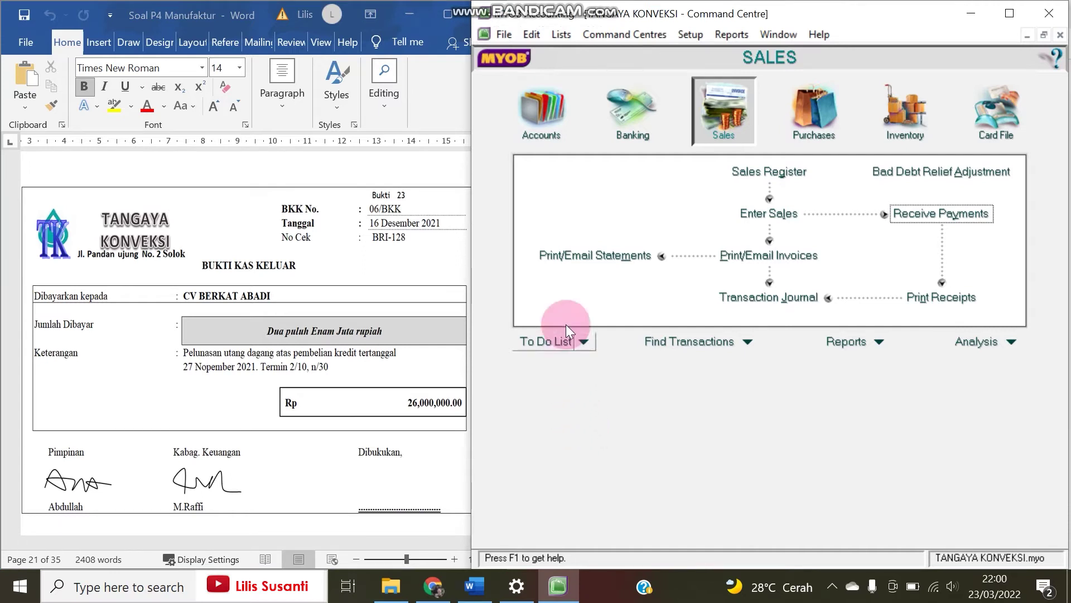
left_click(814, 124)
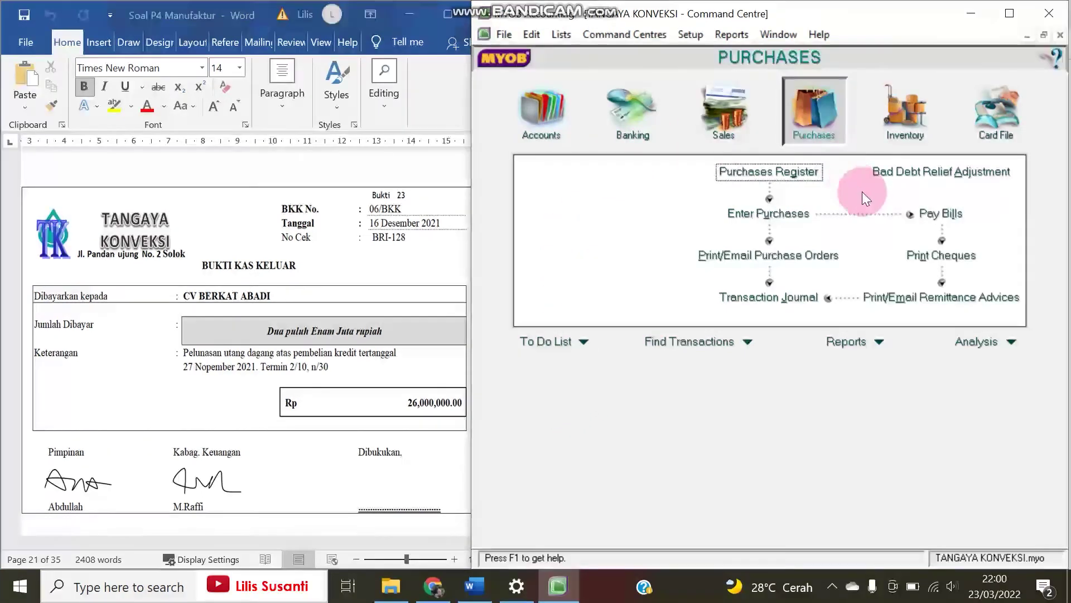
left_click(933, 212)
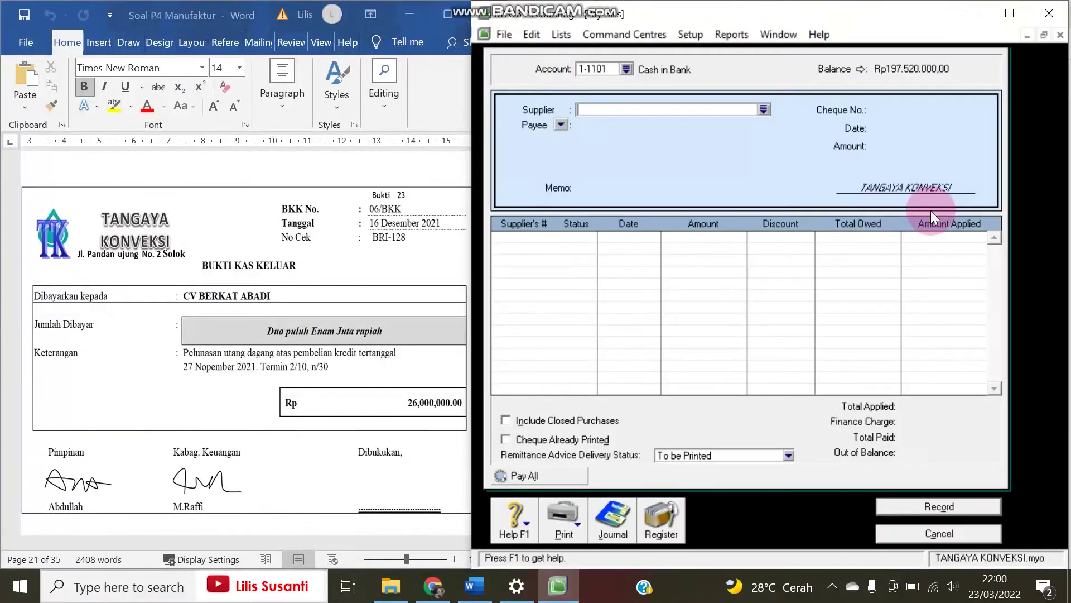
left_click(765, 108)
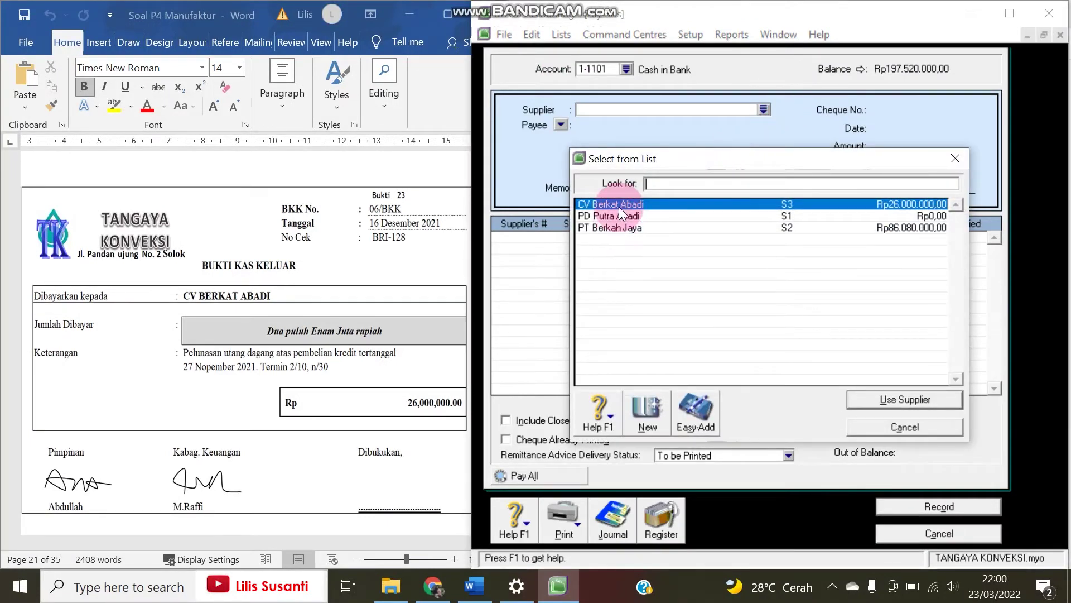
double_click(618, 207)
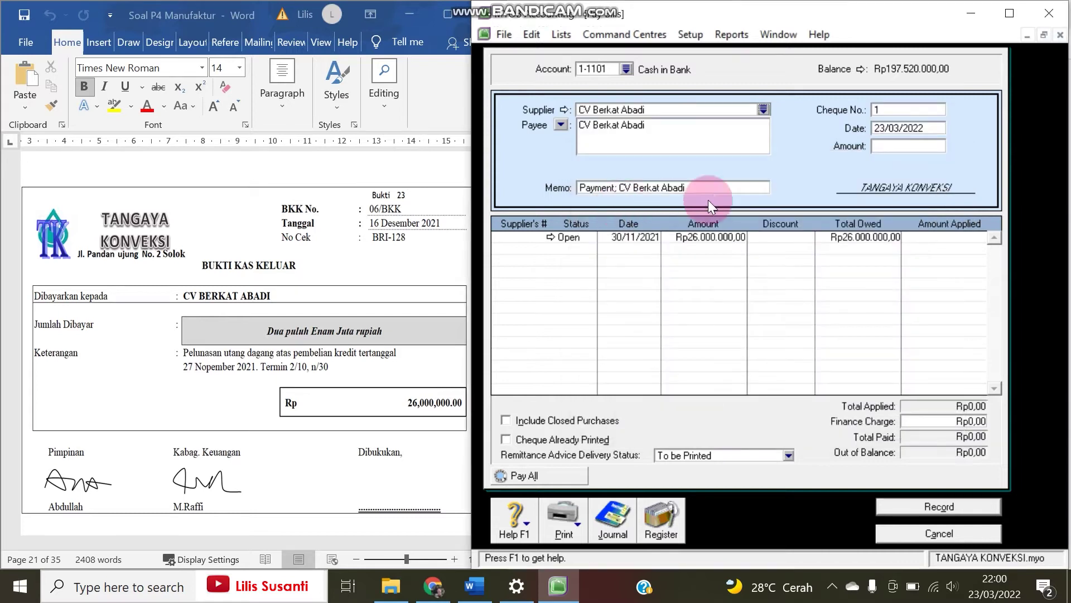
- Date the bill payment 16/12/2021, set its amount to Rp26.000.000 and enter 06/BKK as the cheque number
left_click(926, 129)
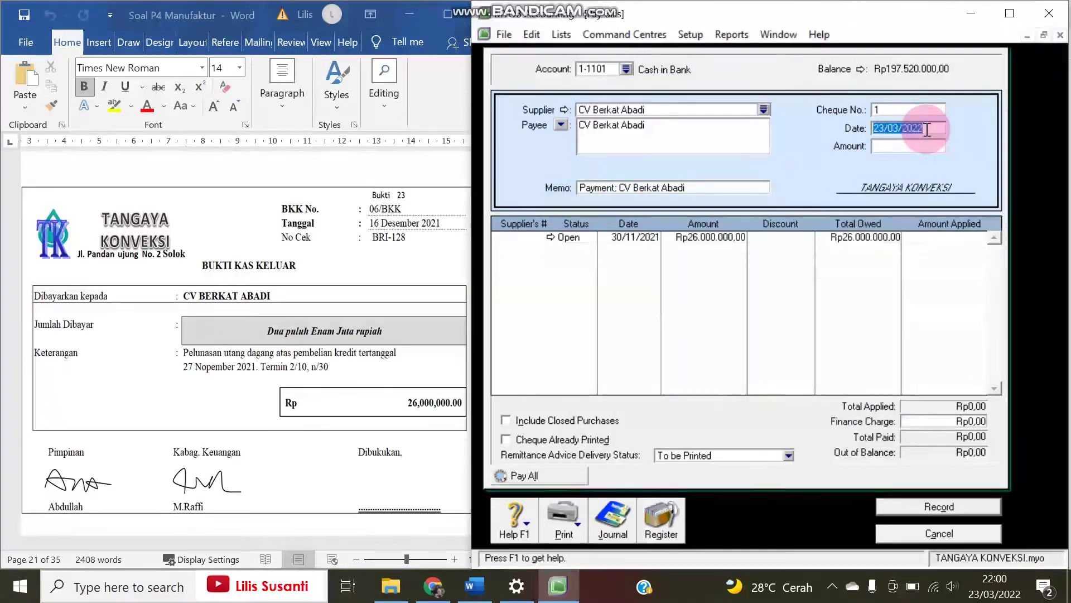
type("16/12/2")
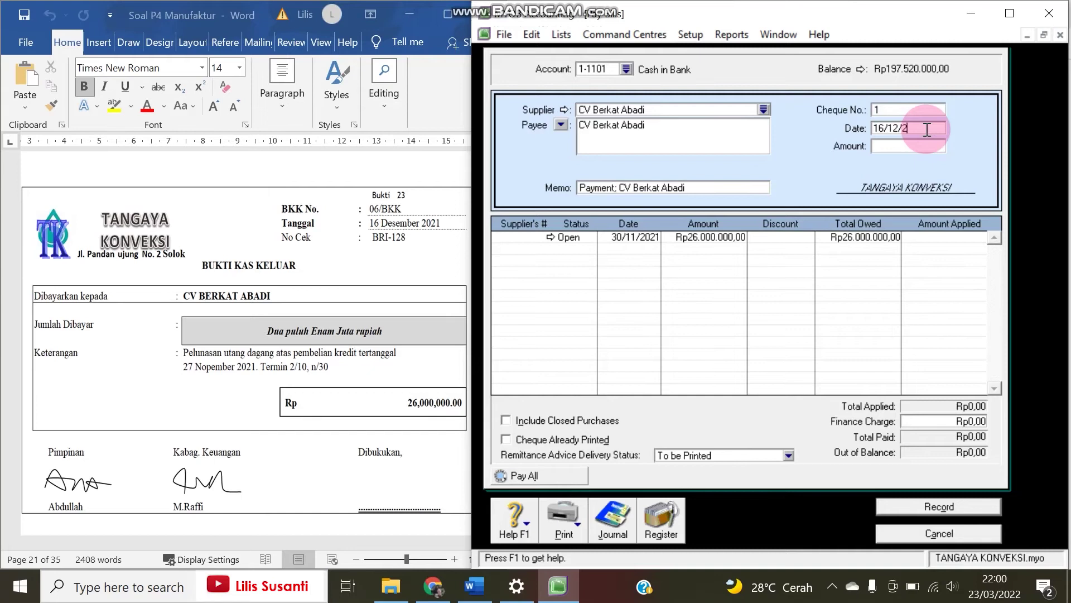
type("021")
key("Tab")
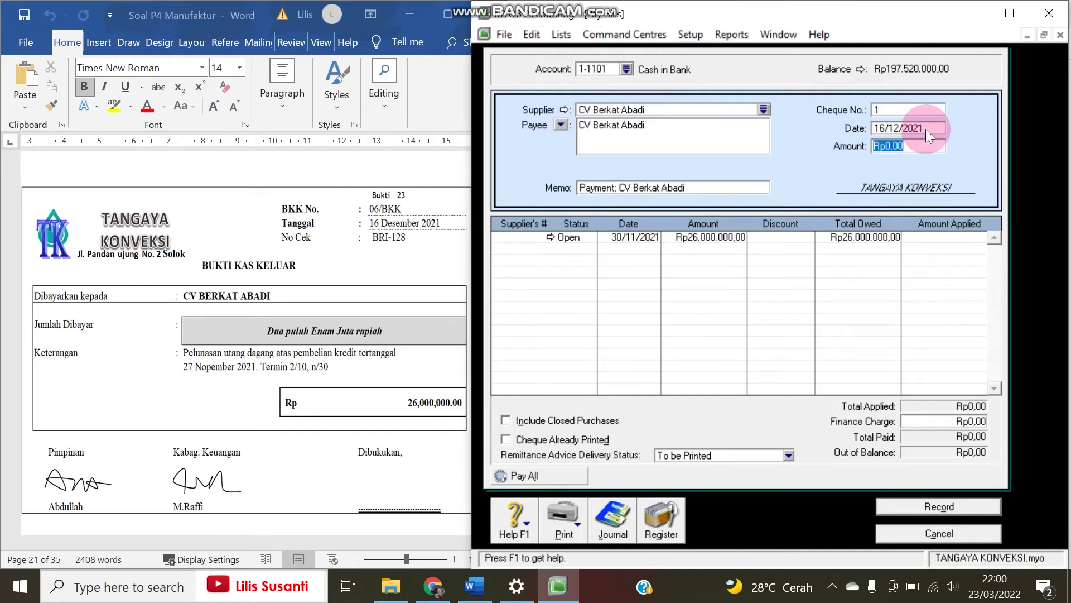
type("26.000.000")
key("Tab")
left_click(887, 108)
type("06/BKK")
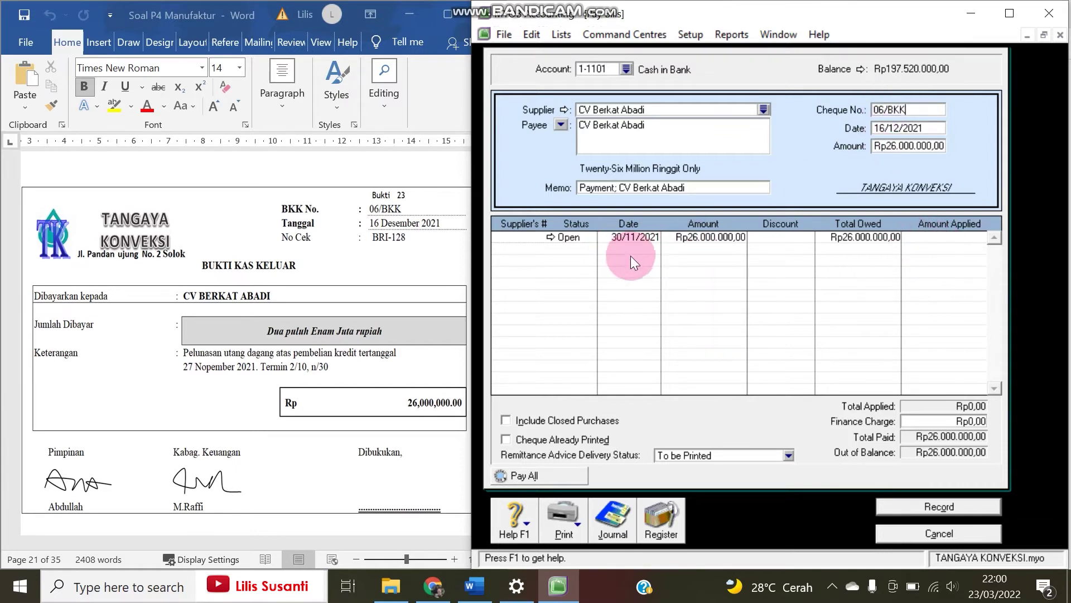
- Apply the full Rp26.000.000 payment to CV Berkat Abadi's open bill
left_click(922, 237)
left_click(918, 239)
key("Tab")
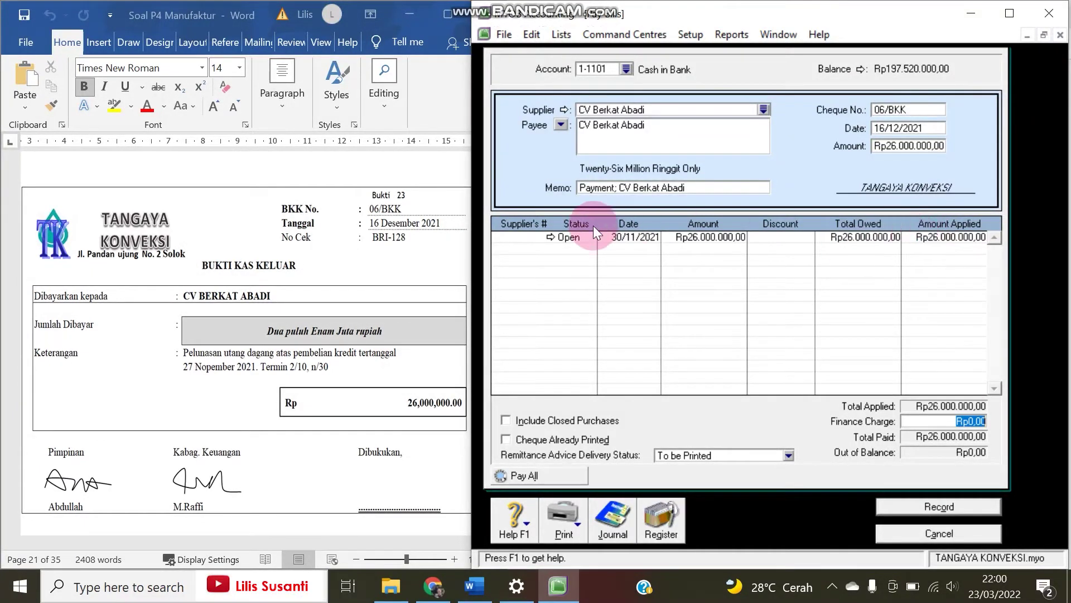
- Open the bill's original pre-conversion purchase and change its date to 27/11/2021, saving the change
left_click(550, 237)
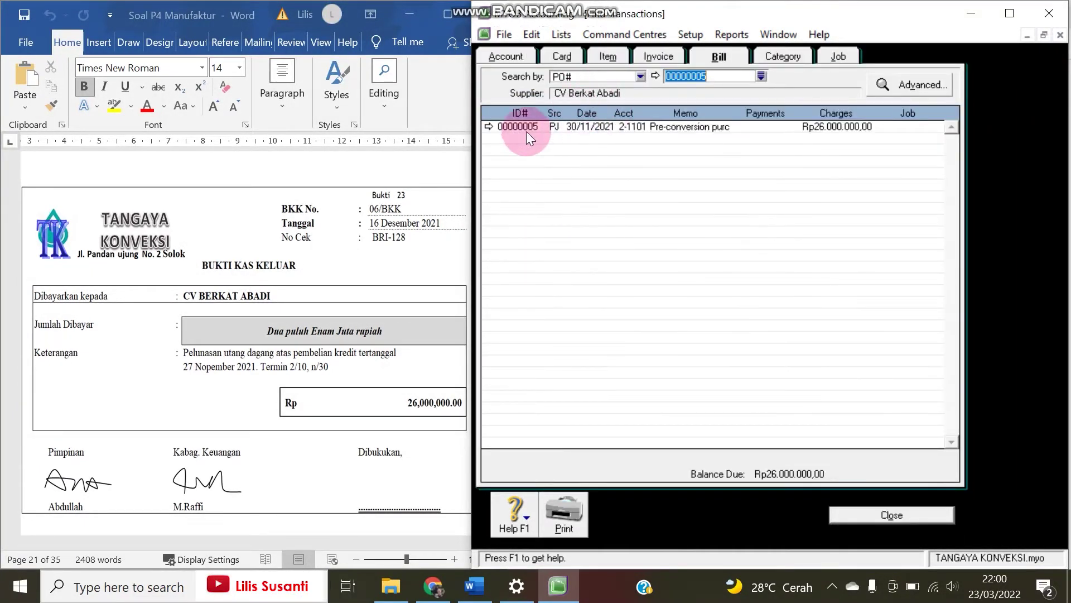
left_click(493, 124)
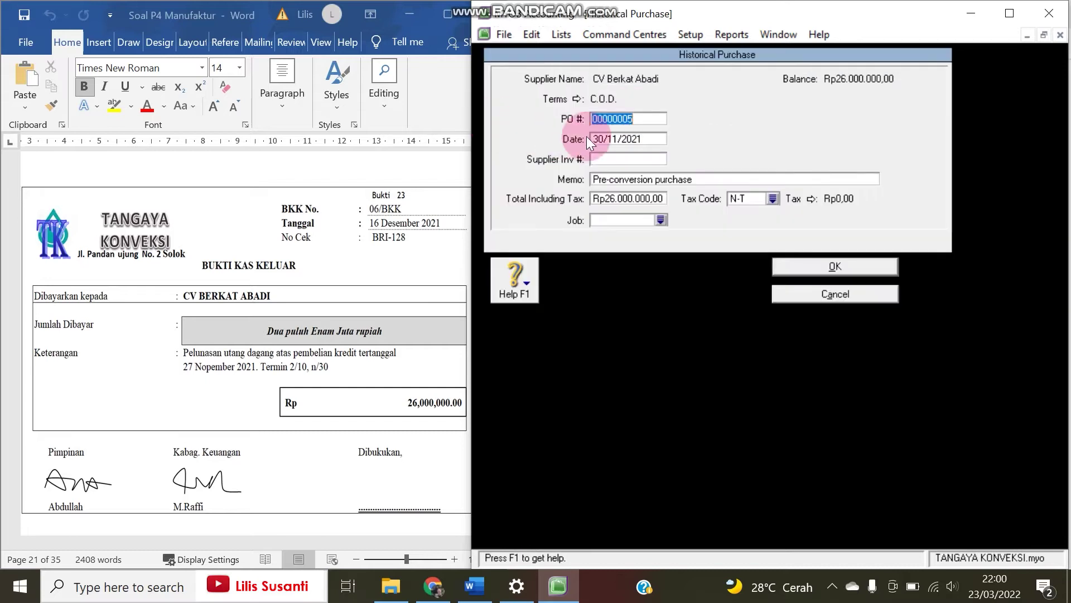
left_click(601, 142)
left_click(601, 142)
key("BackSpace")
key("BackSpace")
type("27")
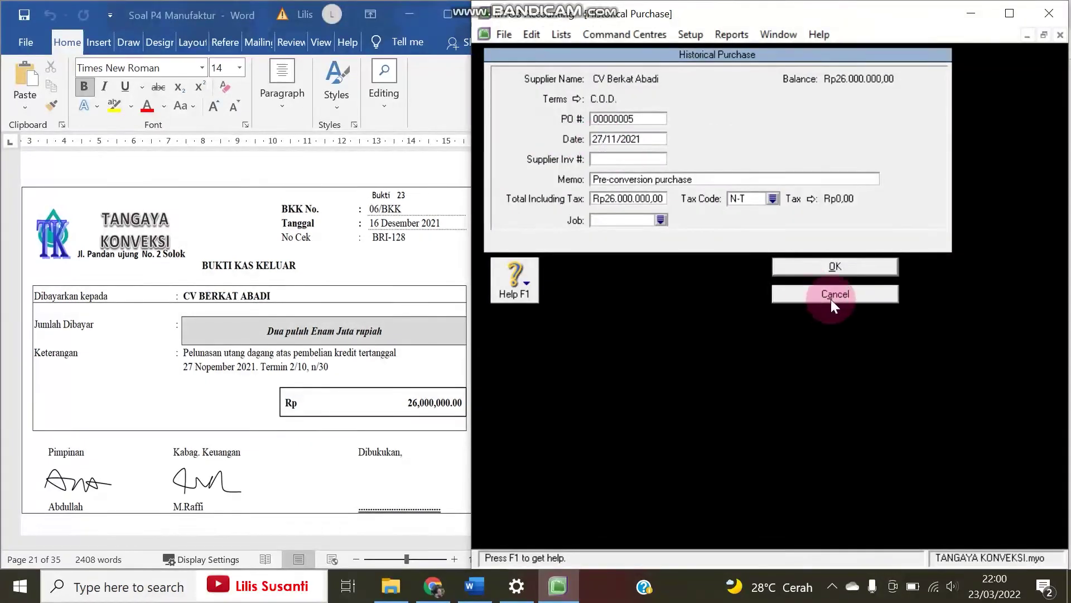
left_click(829, 267)
left_click(771, 368)
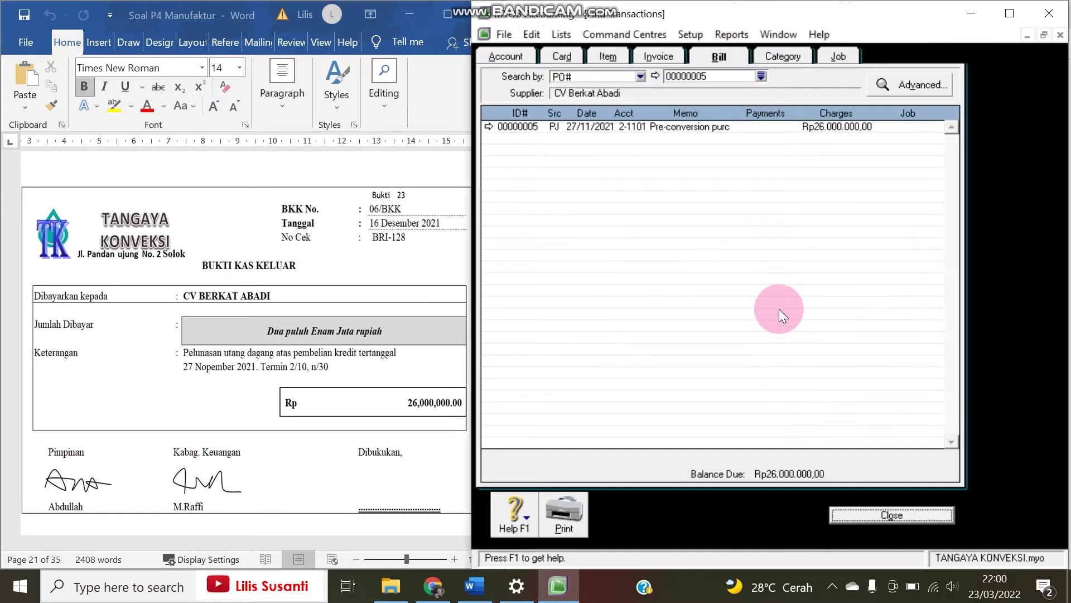
- Close the bill's transaction list and record the Rp26.000.000 payment to CV Berkat Abadi
left_click(889, 516)
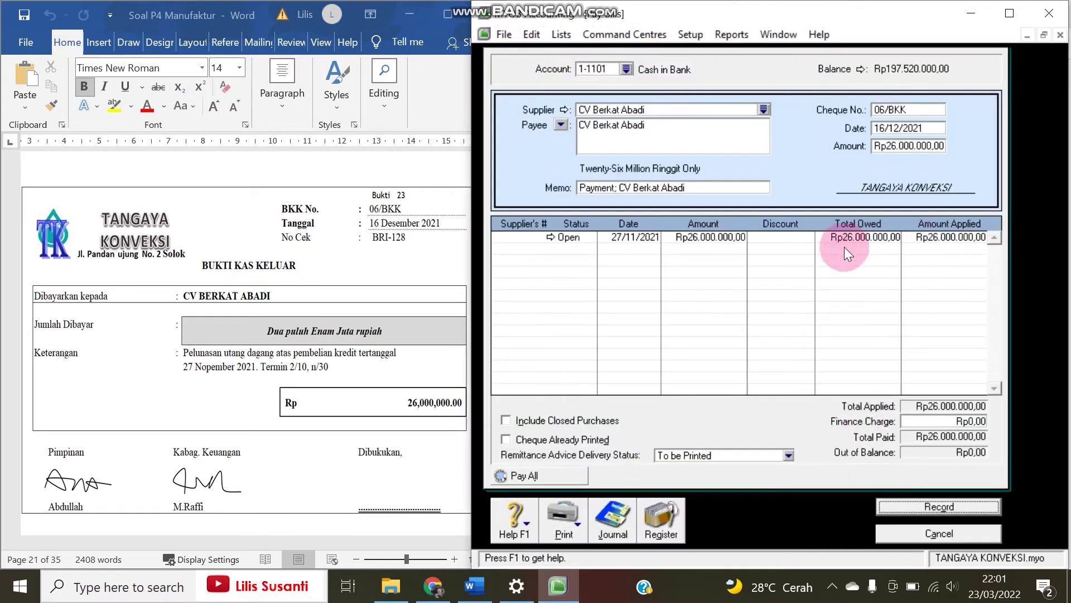
left_click(942, 243)
key("Tab")
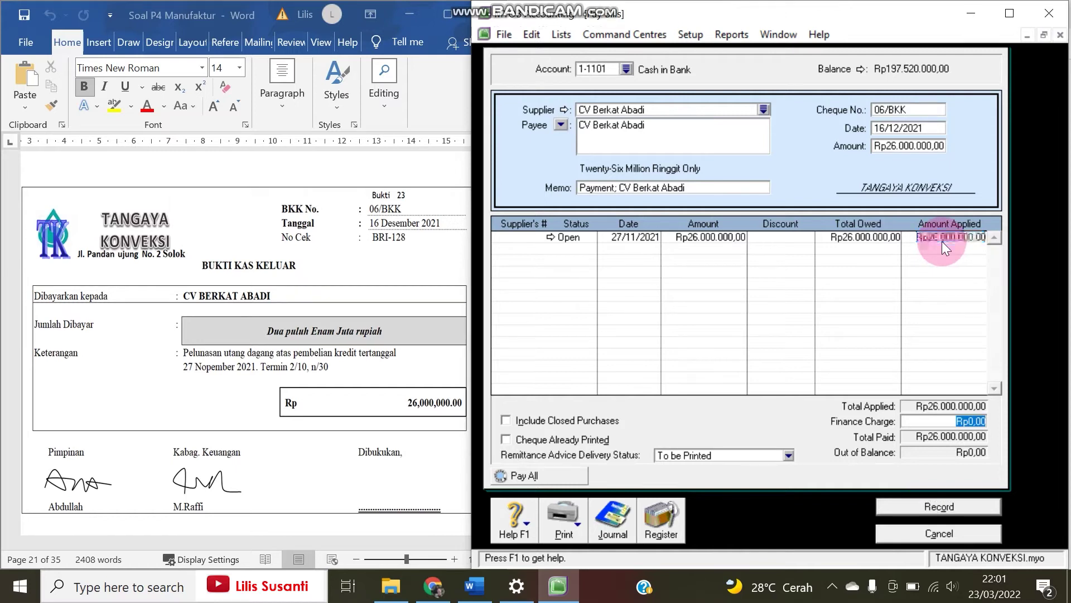
left_click(945, 506)
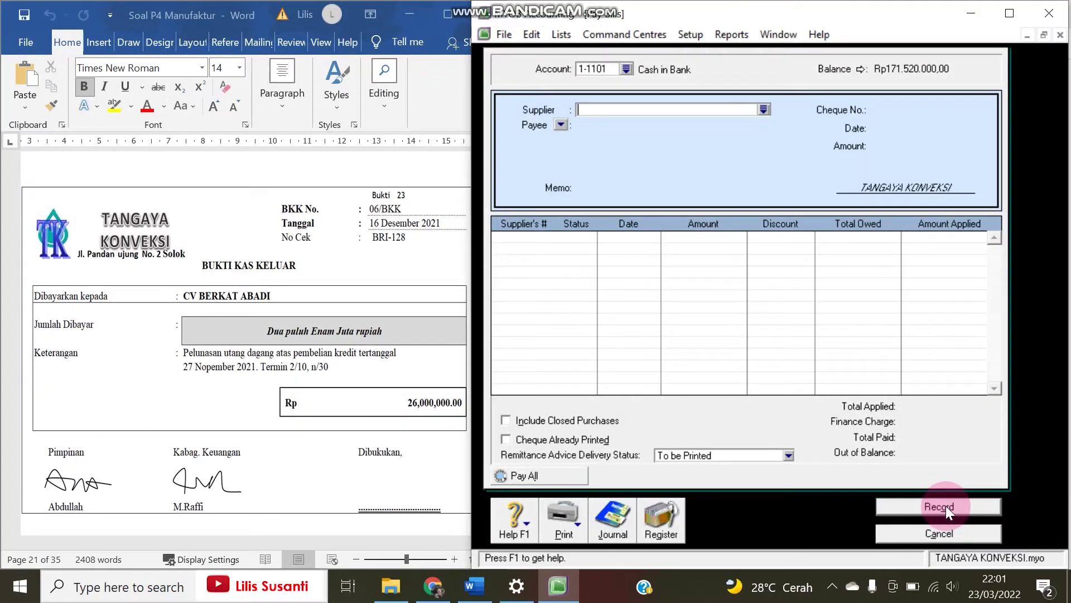
- Bring up invoice Bukti 24 in the Word document, then leave bill payment in MYOB and start a purchase from PD Putra Abadi
left_click(377, 404)
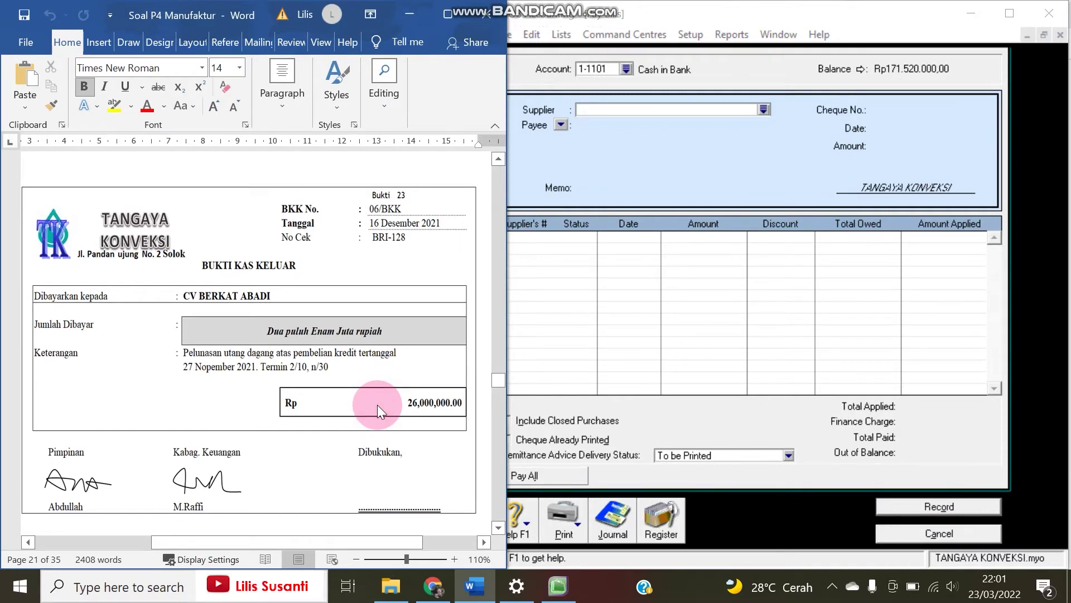
scroll(378, 404, "down", 5)
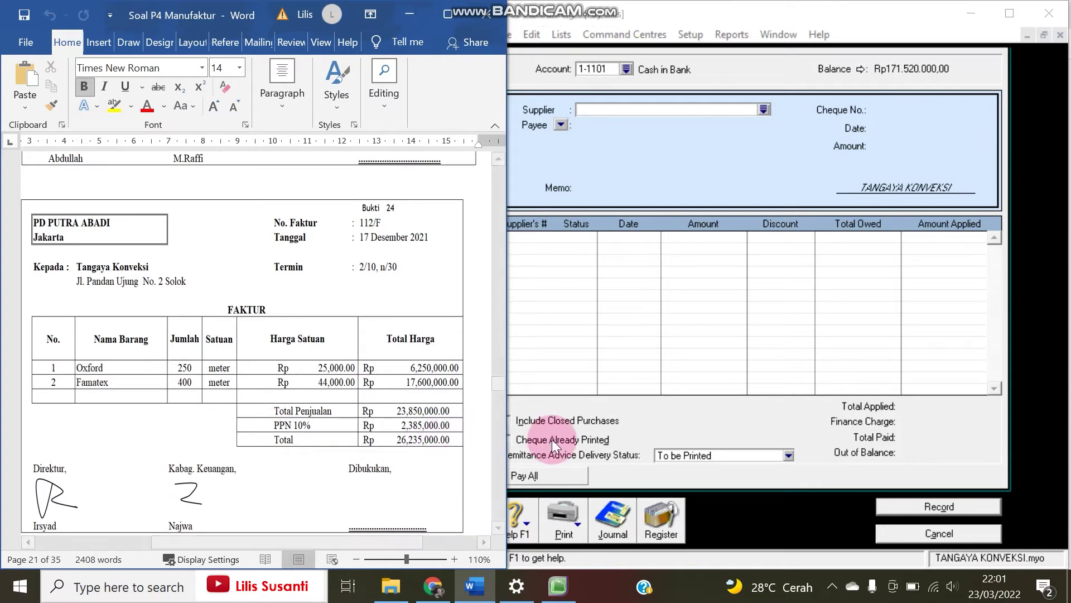
left_click(944, 531)
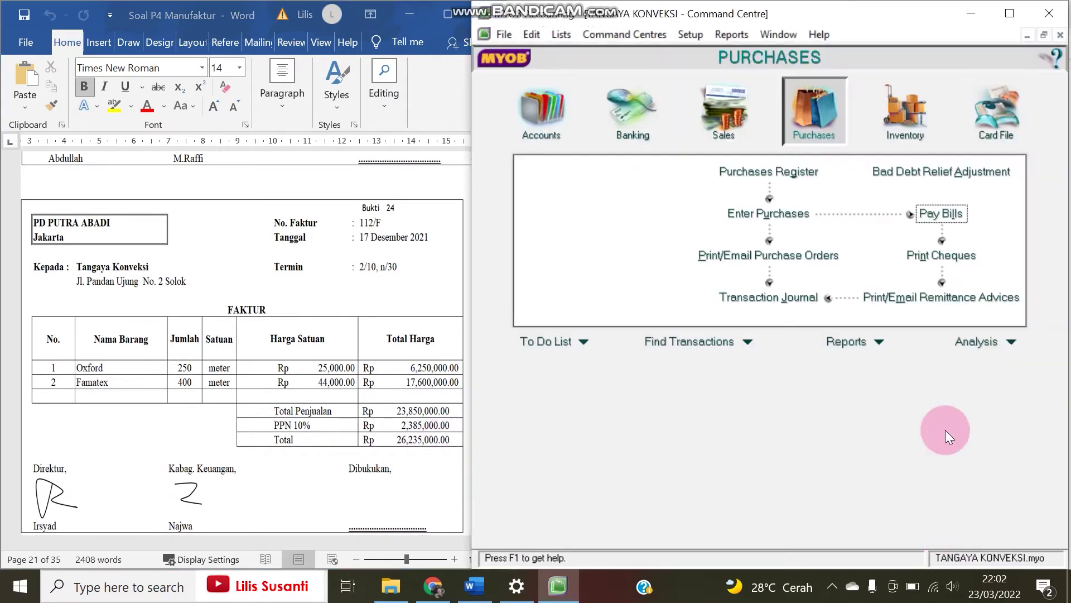
left_click(793, 208)
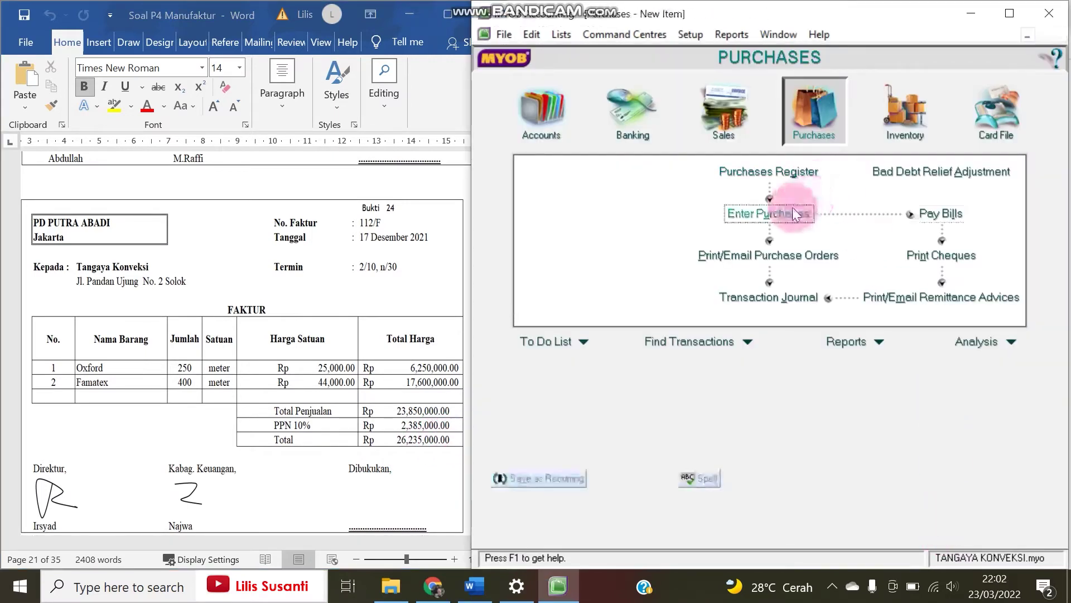
left_click(746, 78)
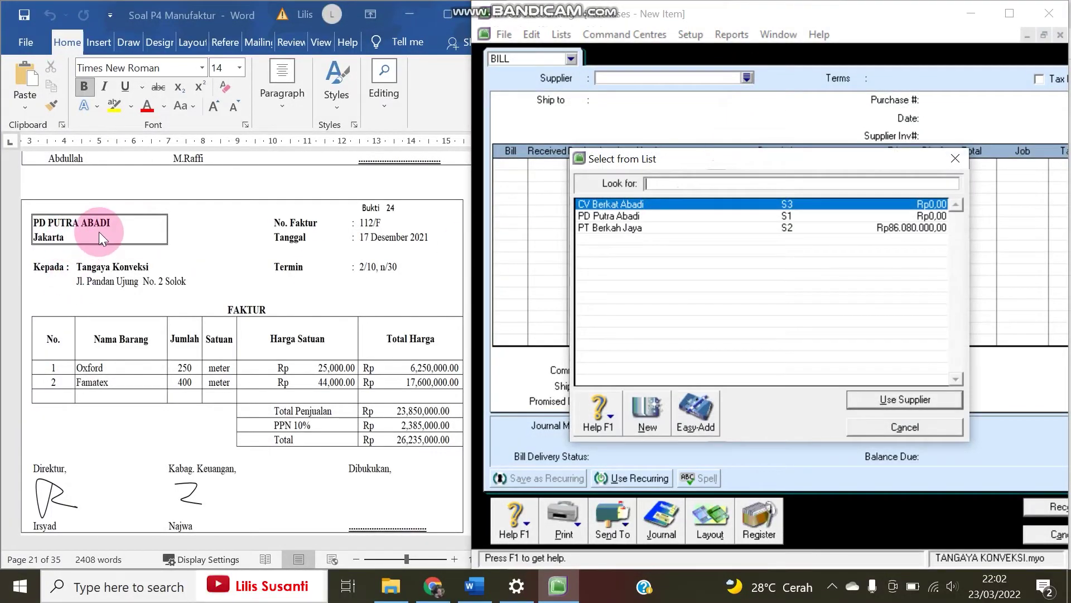
double_click(615, 215)
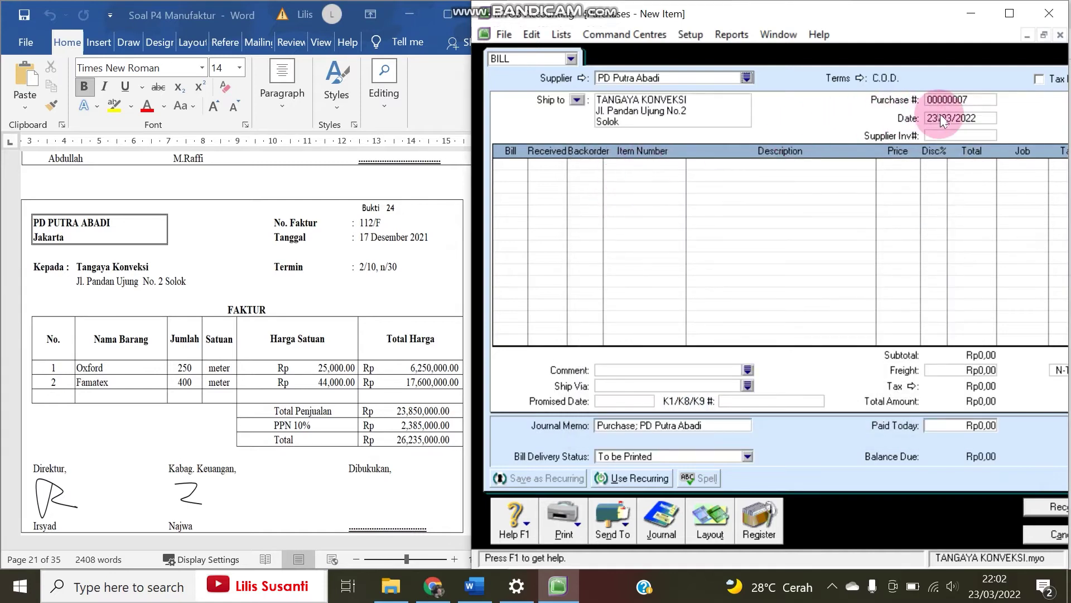
- Date the purchase 17/12/2021 and set its credit terms to a 2% discount within 10 days and the balance due in 30 days
left_click(940, 116)
type("17/12/2021")
left_click(857, 76)
left_click(849, 190)
left_click(849, 226)
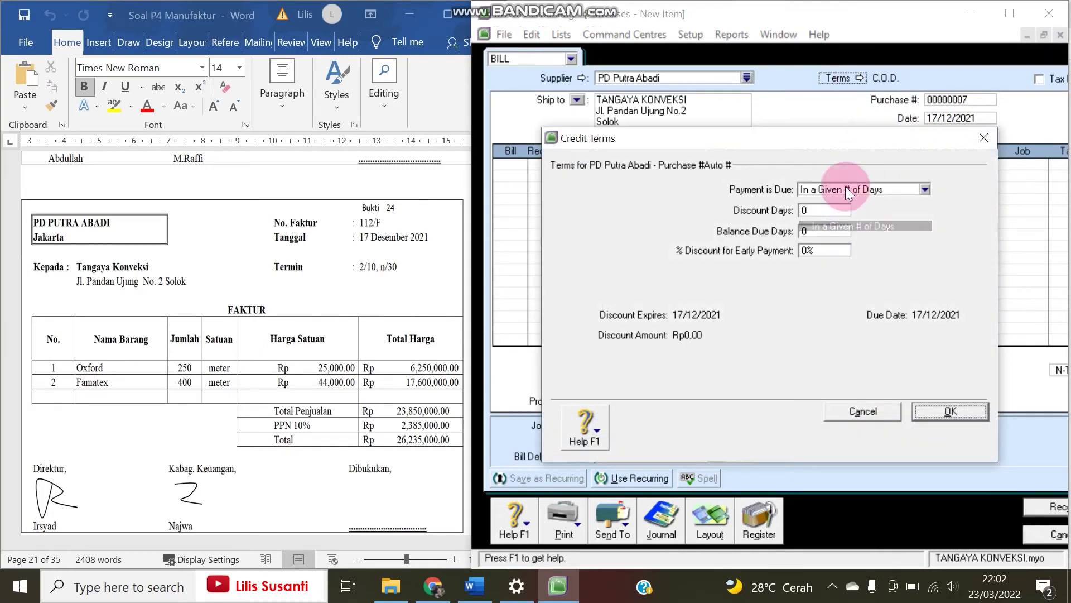
left_click(815, 210)
type("10")
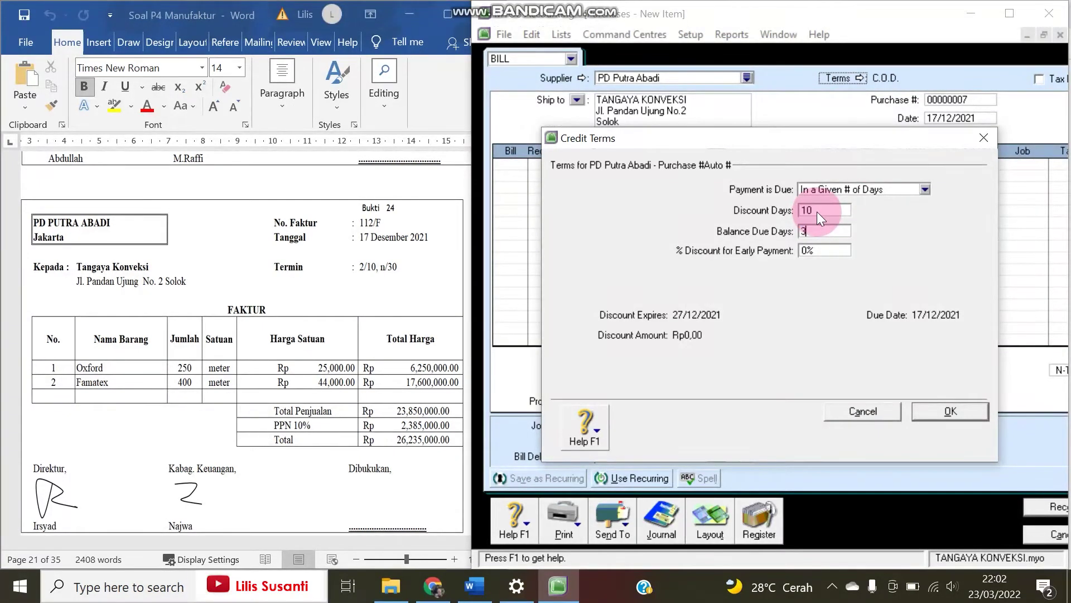
key("Tab")
type("2")
left_click(942, 416)
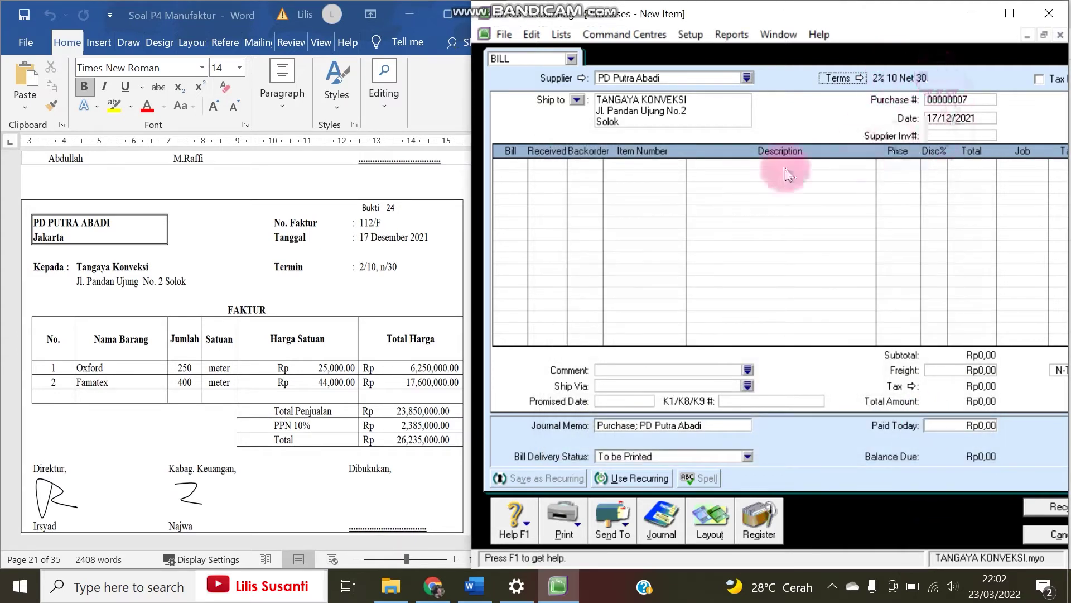
- Enter the first purchase line as 250 of item Oxford at a price of Rp25.000
left_click(509, 163)
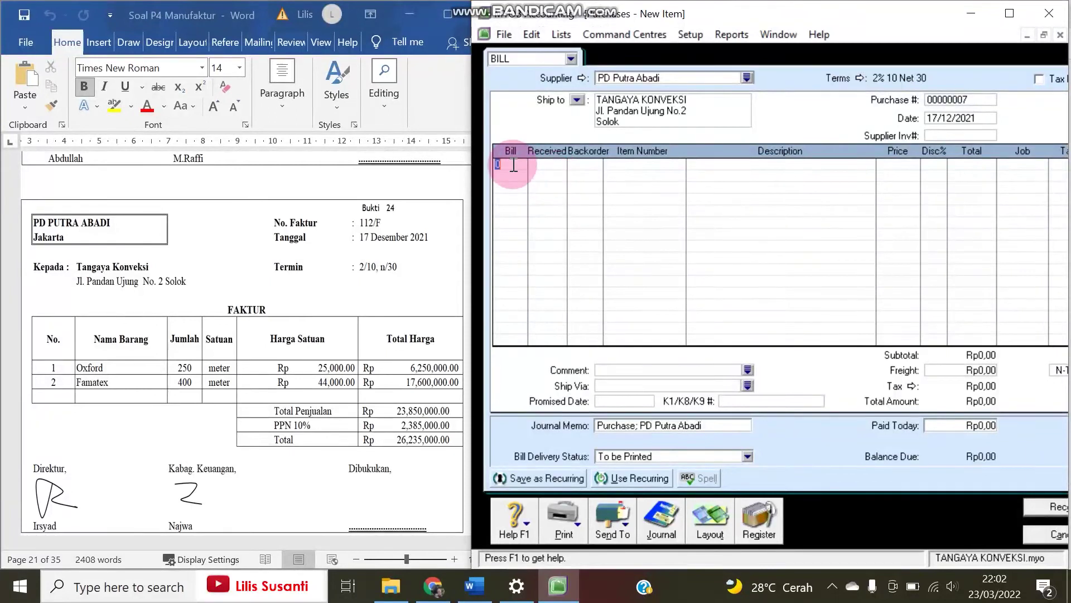
key("Tab")
left_click(512, 164)
type("250")
key("Tab")
key("Tab")
key("Tab")
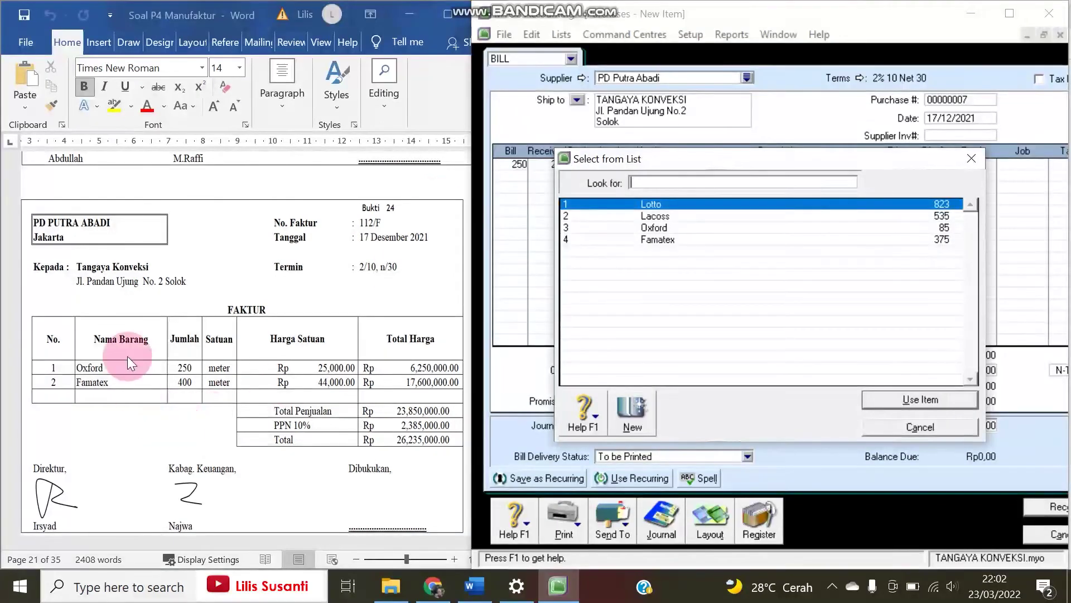
double_click(679, 227)
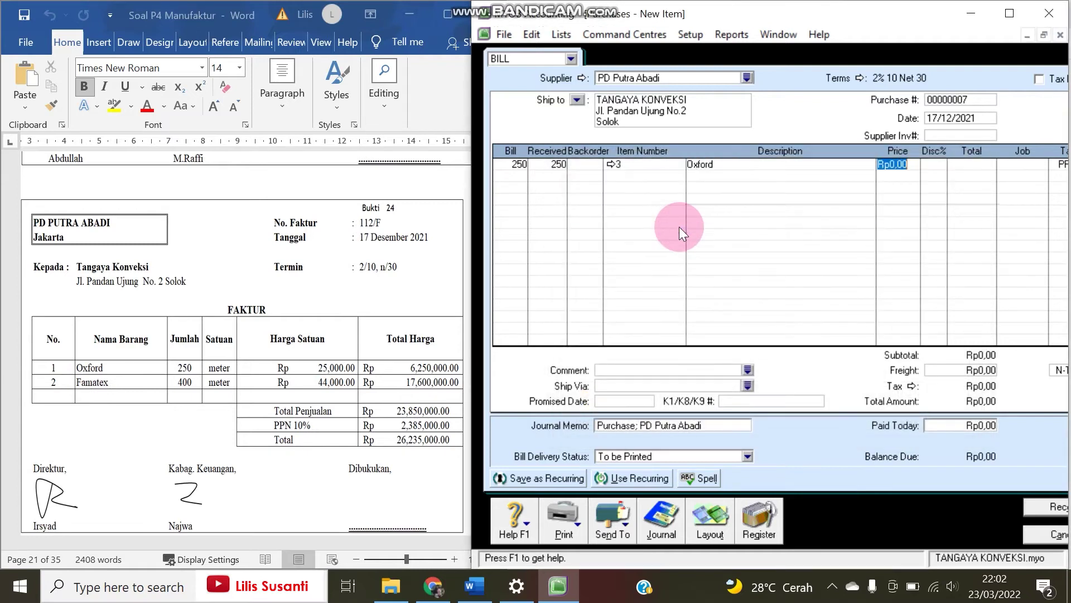
type("25000")
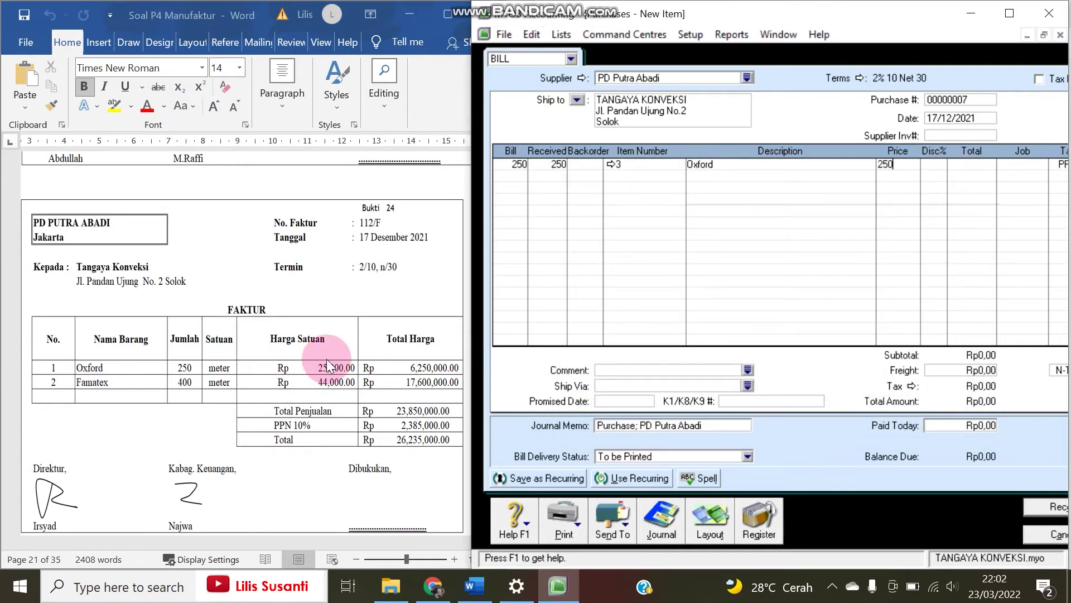
key("Return")
key("Return")
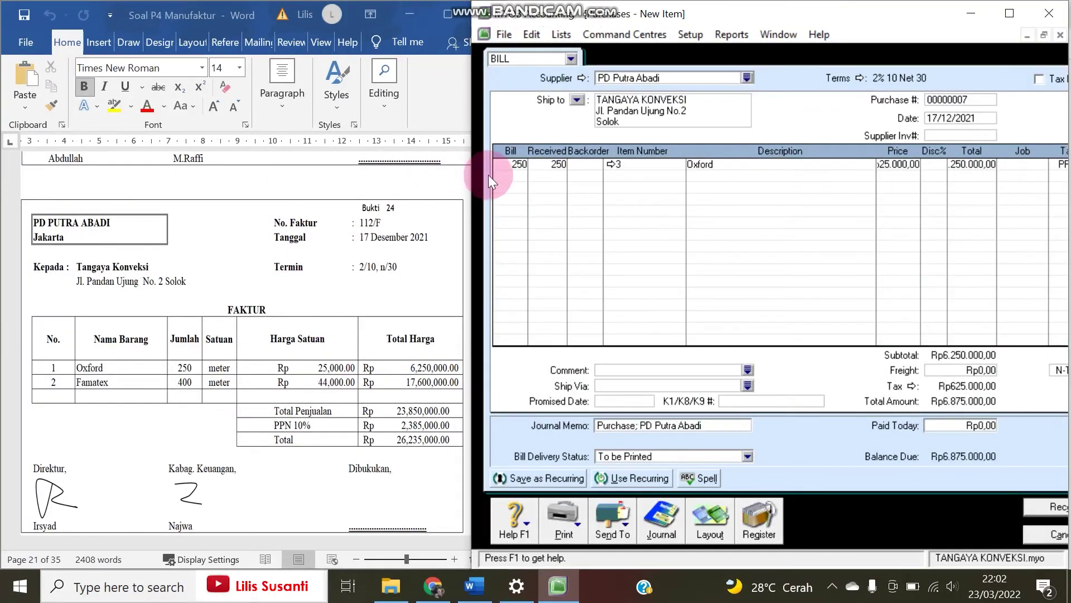
- Add a second purchase line for 400 of item Famatex at a price of Rp44.000
type("400")
key("Tab")
key("Tab")
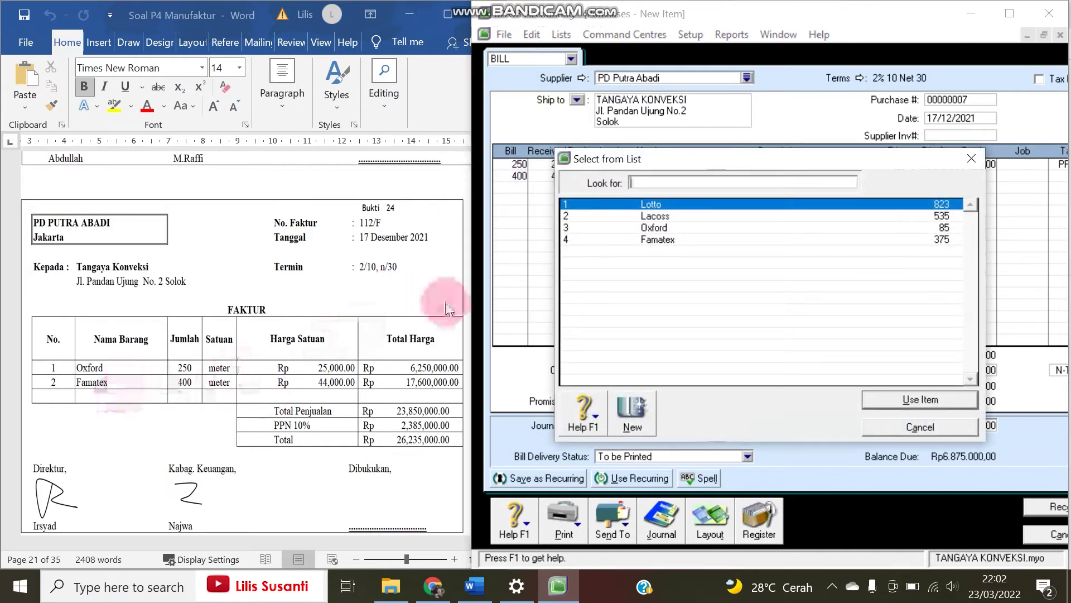
double_click(670, 240)
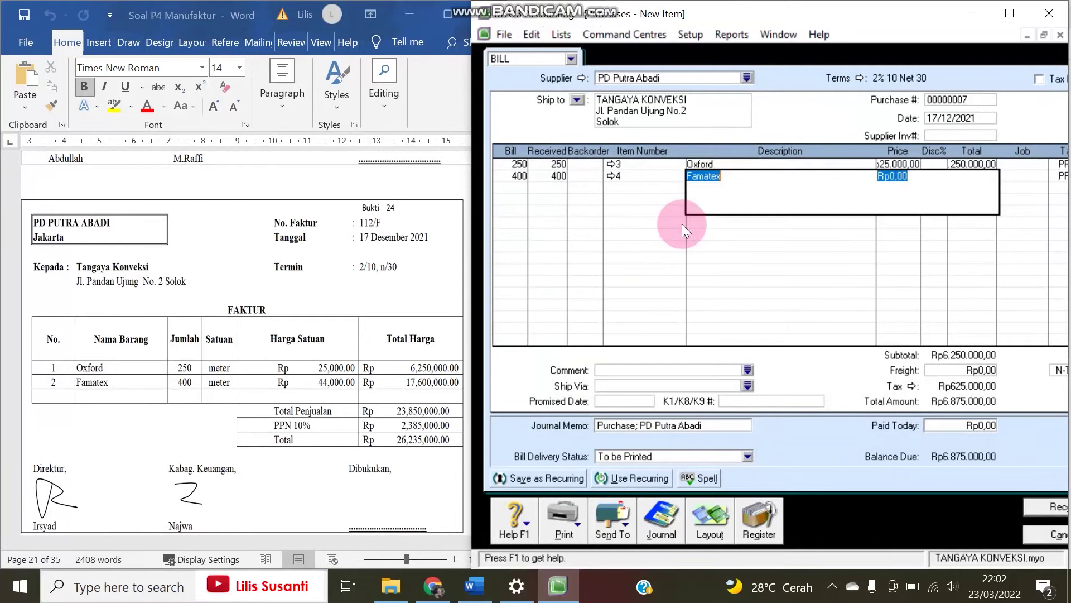
type("44000")
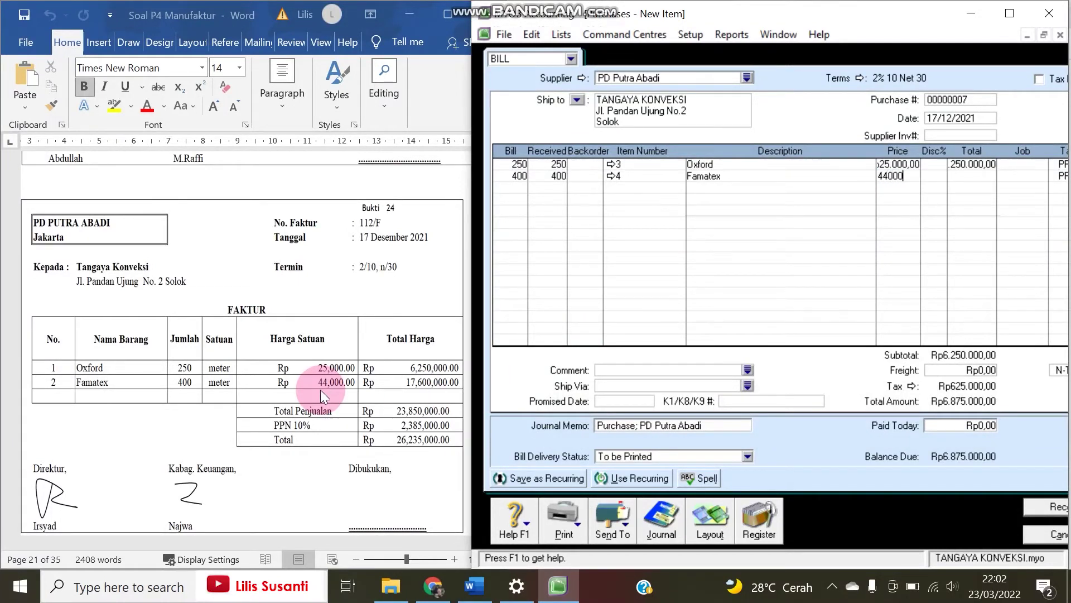
key("Tab")
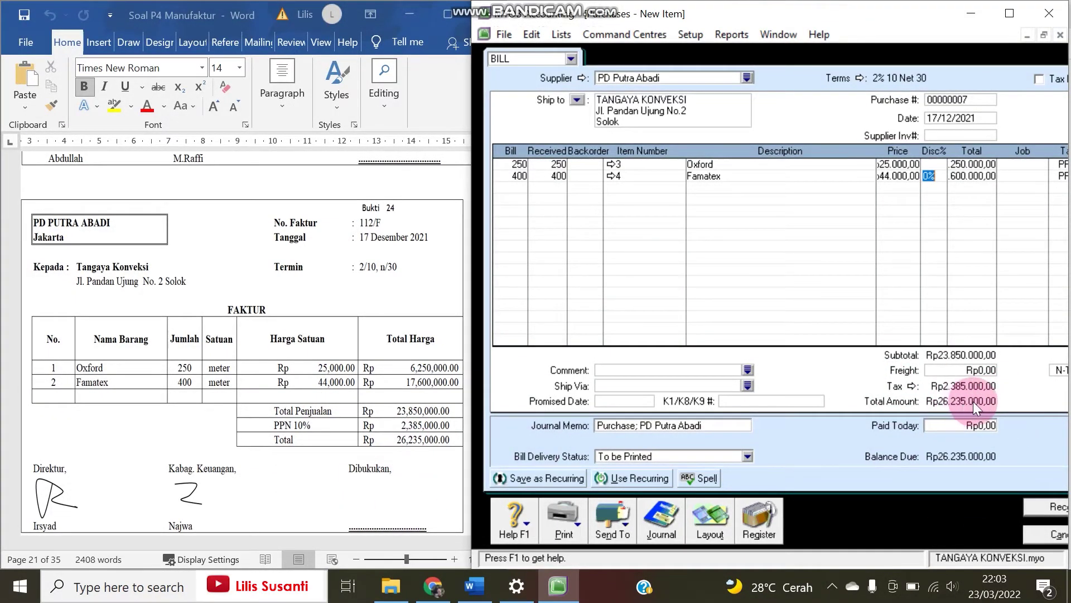
- Widen the MYOB window to check the tax codes and totals against the invoice, then record the purchase, ignoring all spelling suggestions for Famatex
left_click_drag(466, 380, 445, 384)
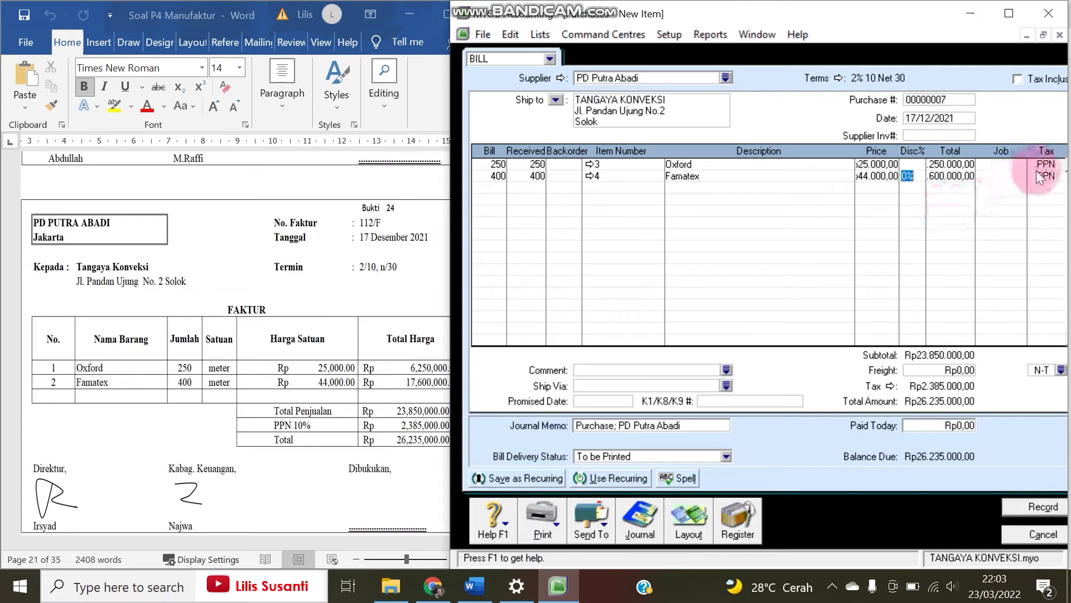
left_click(389, 448)
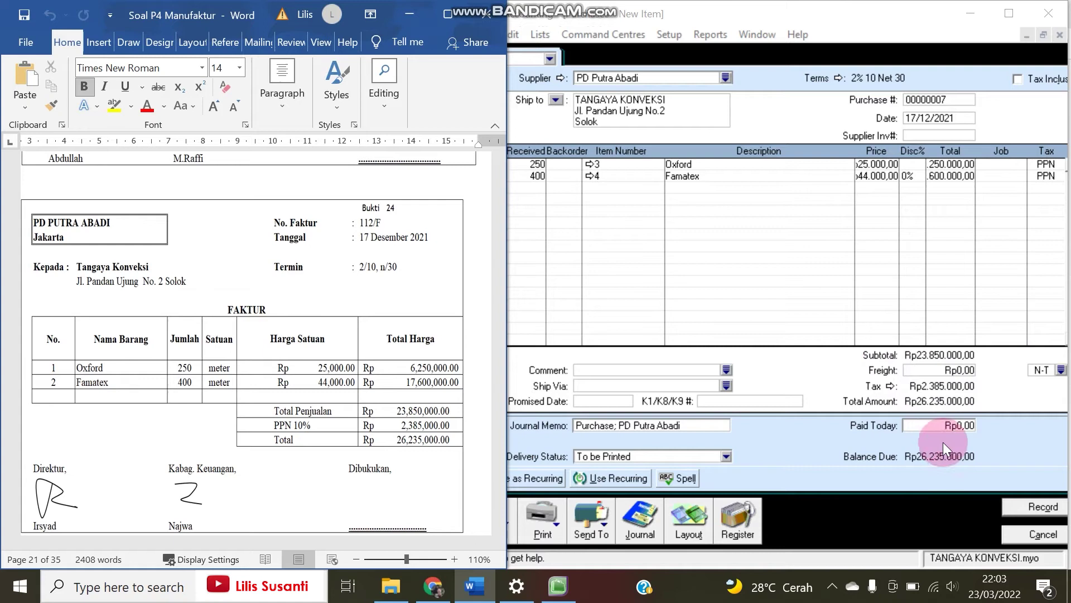
left_click(193, 341)
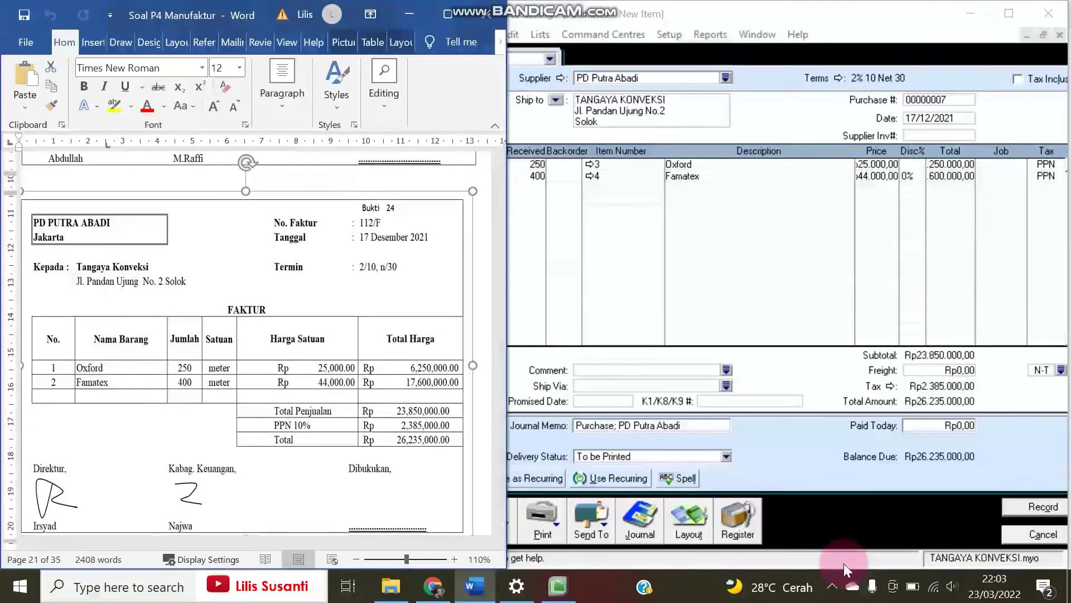
left_click(1013, 510)
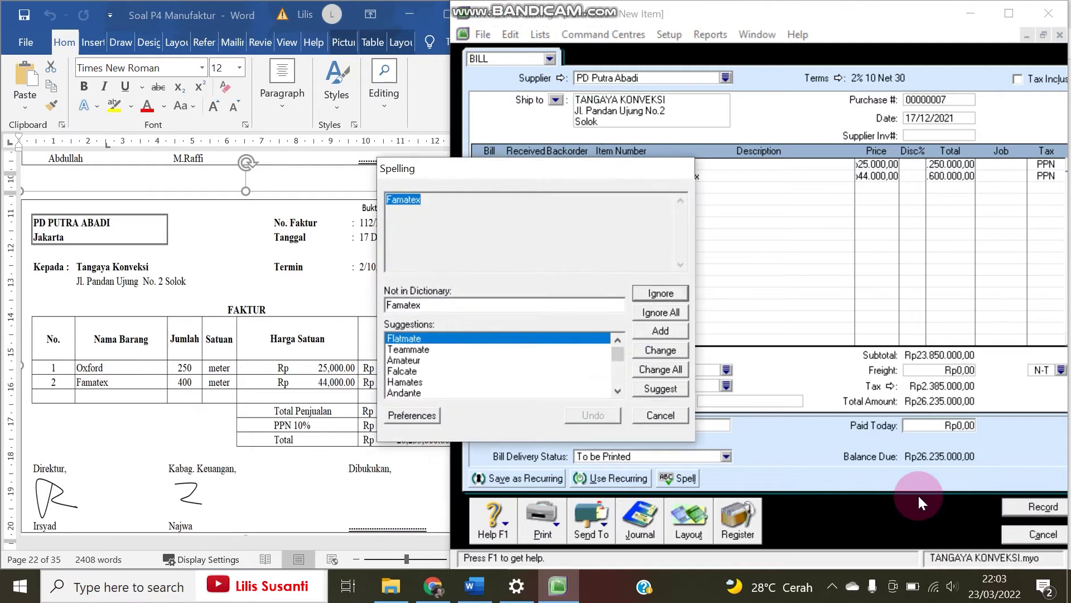
left_click(658, 313)
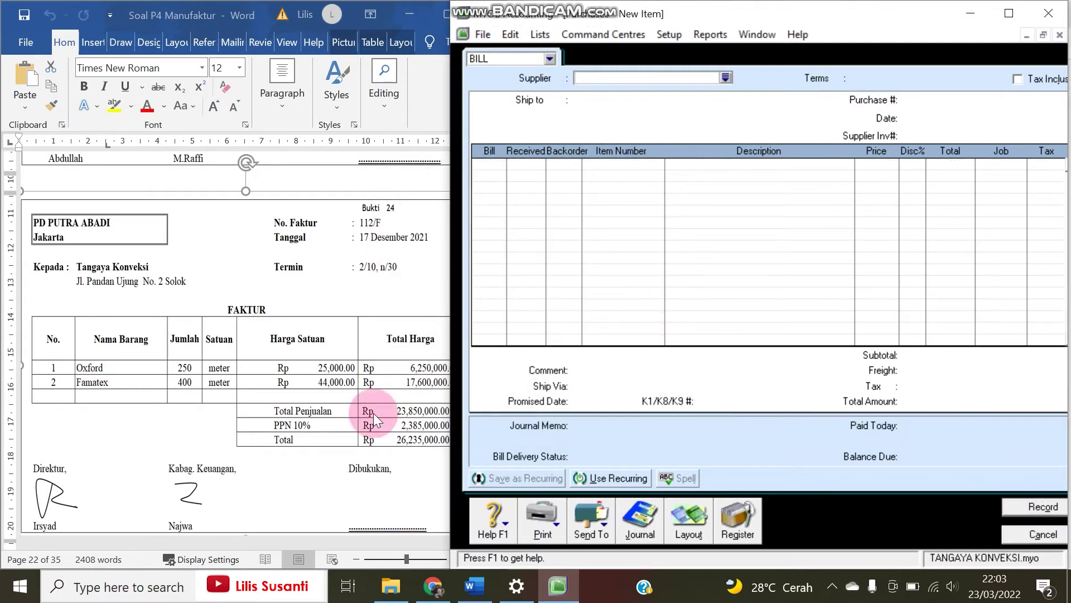
- Bring up cash receipt voucher Bukti 25 in the Word document and close the purchase entry window in MYOB
left_click(374, 413)
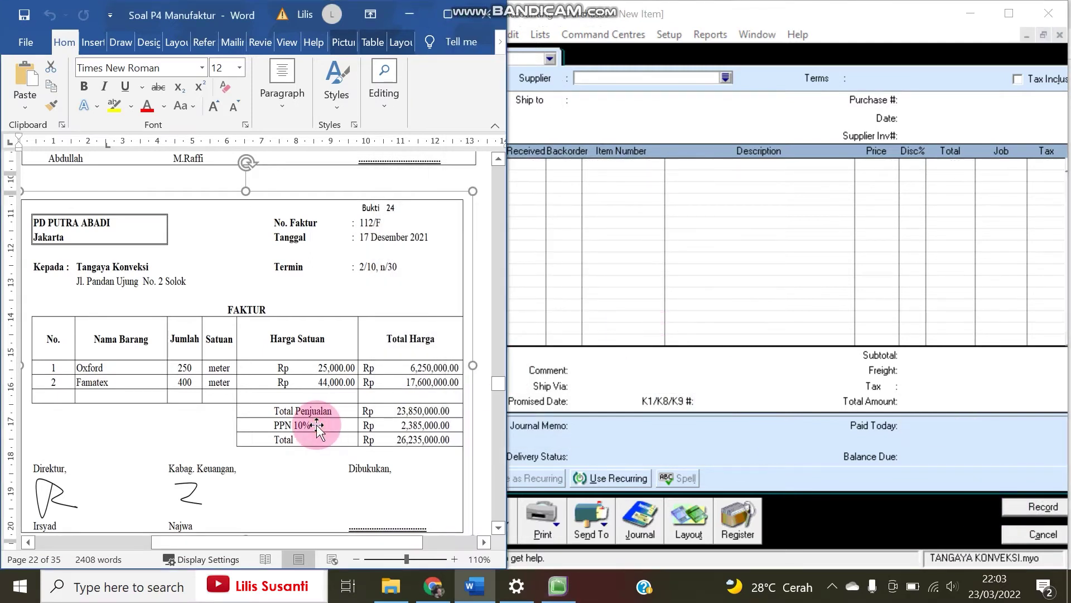
scroll(316, 426, "down", 15)
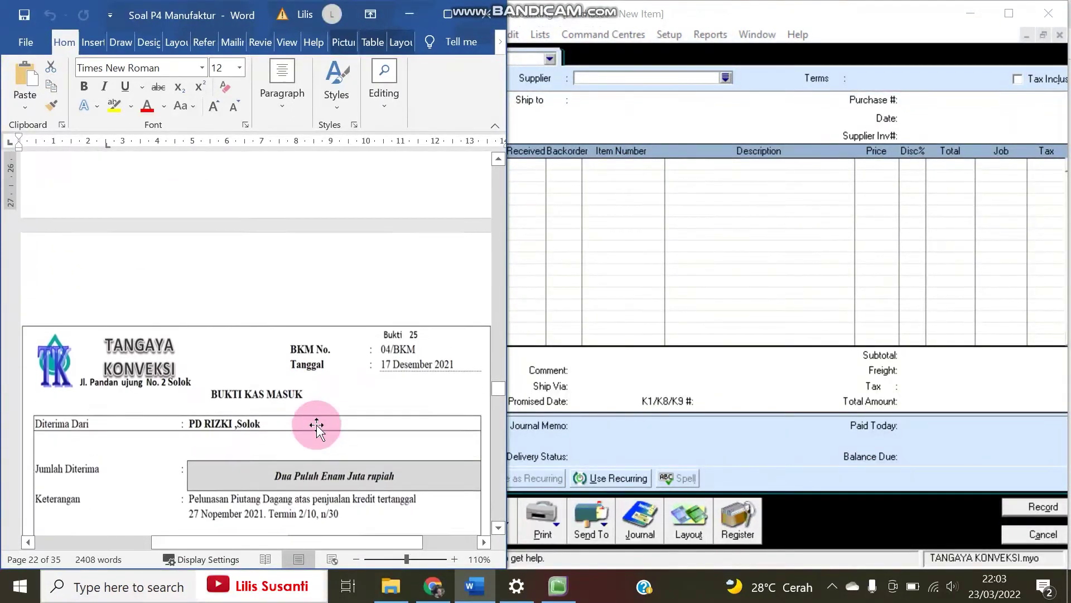
scroll(316, 426, "down", 3)
scroll(316, 426, "up", 2)
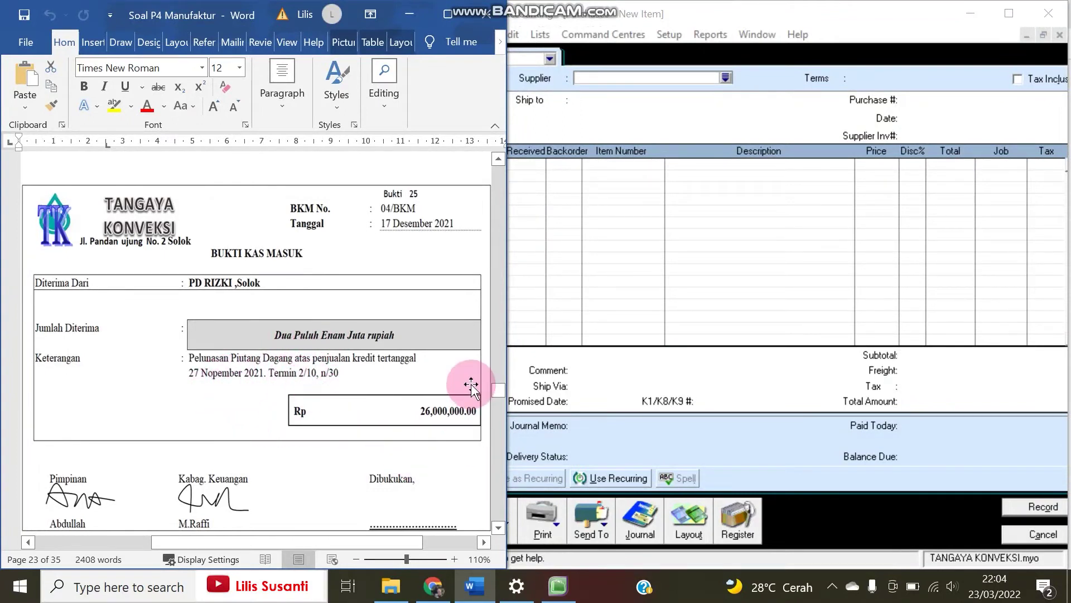
left_click(1016, 534)
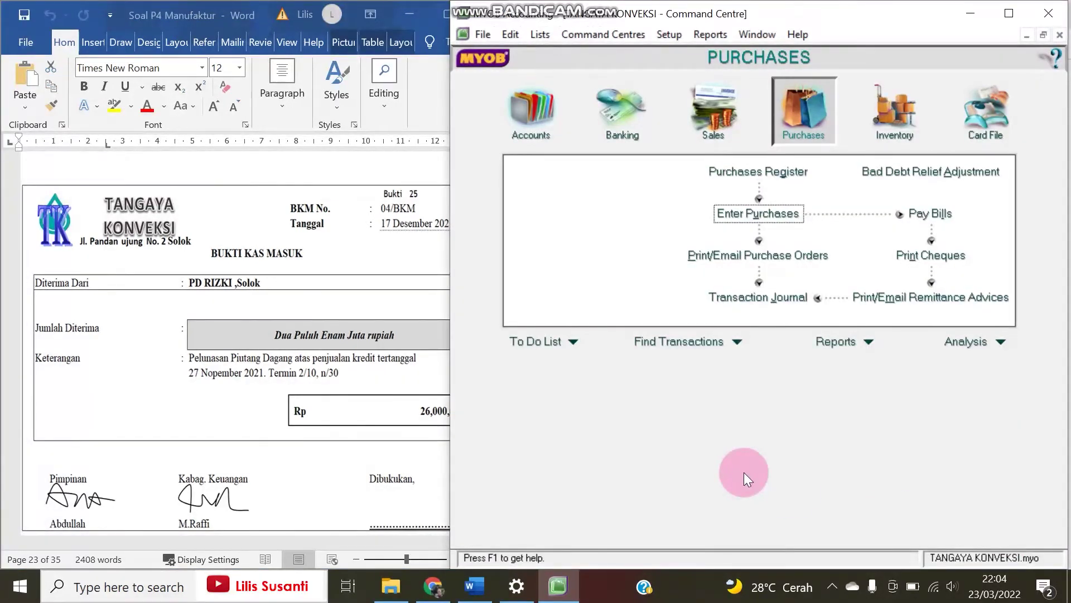
- Start a customer payment receipt in the Sales command centre and choose PD Rizki as the customer
left_click(719, 123)
left_click(901, 221)
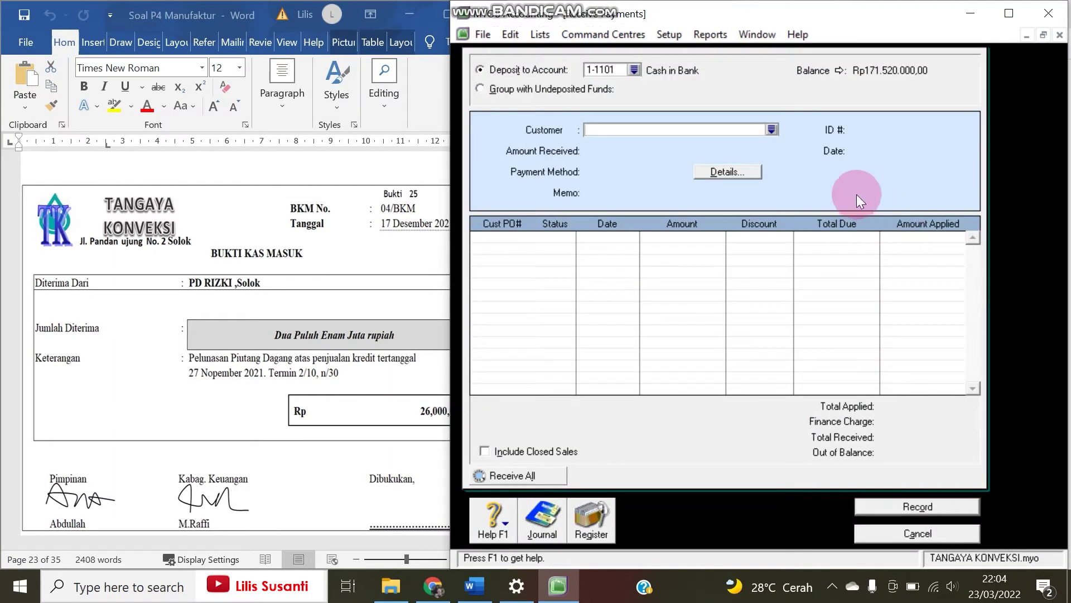
left_click(772, 128)
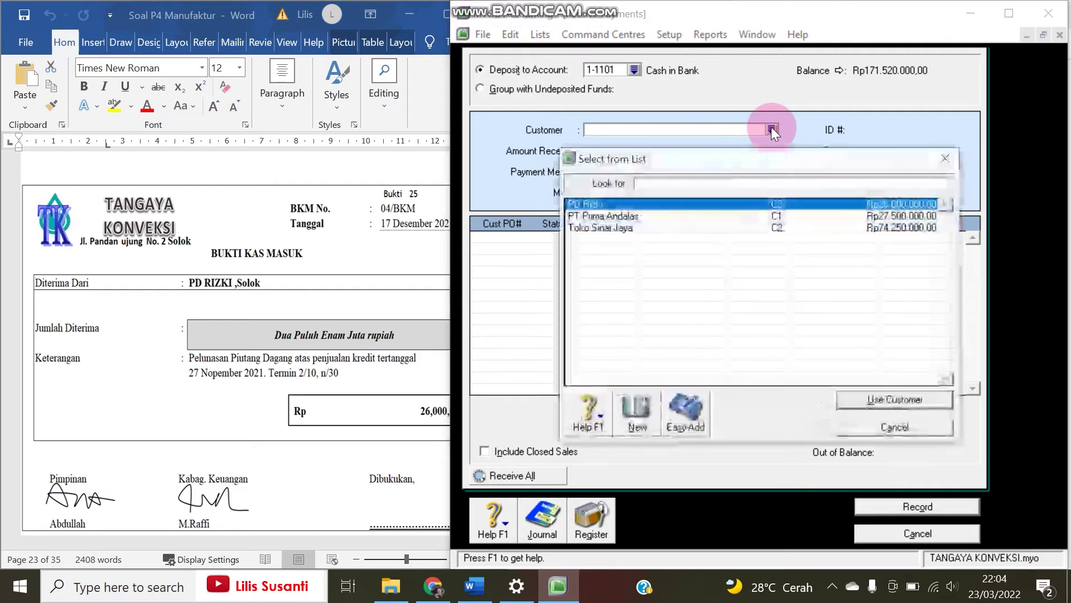
left_click(80, 324)
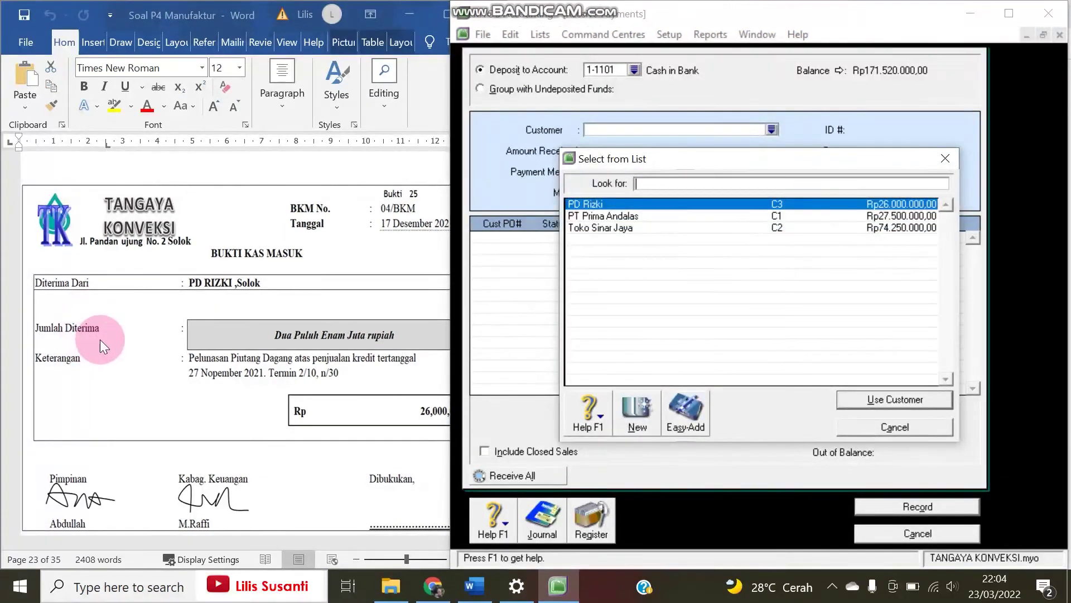
left_click(600, 191)
double_click(595, 205)
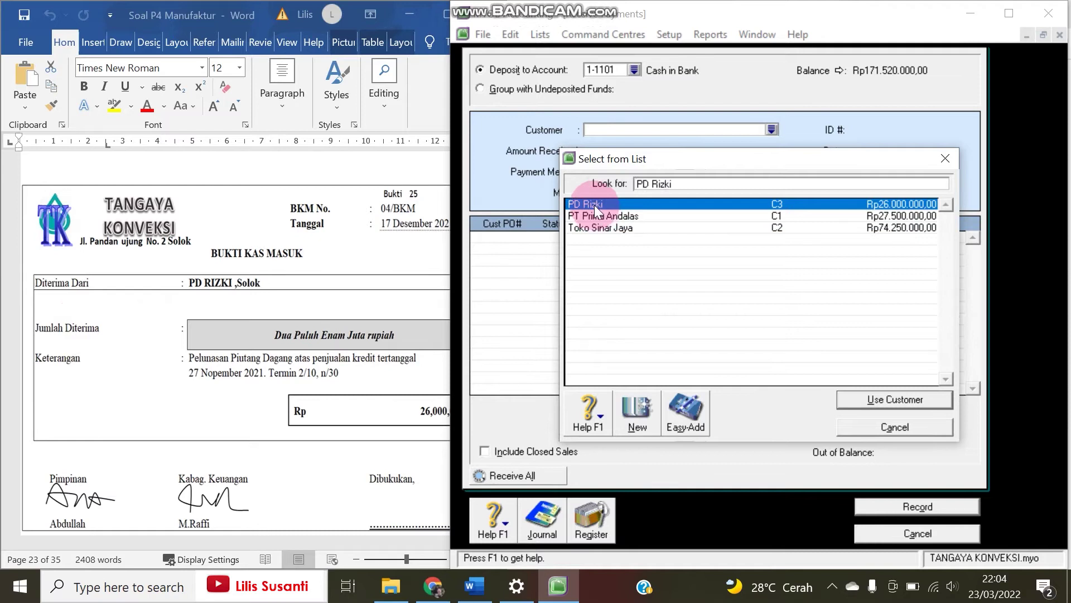
- Date the customer payment 17/12/2021 and set its ID number to 04/BKM
left_click(868, 150)
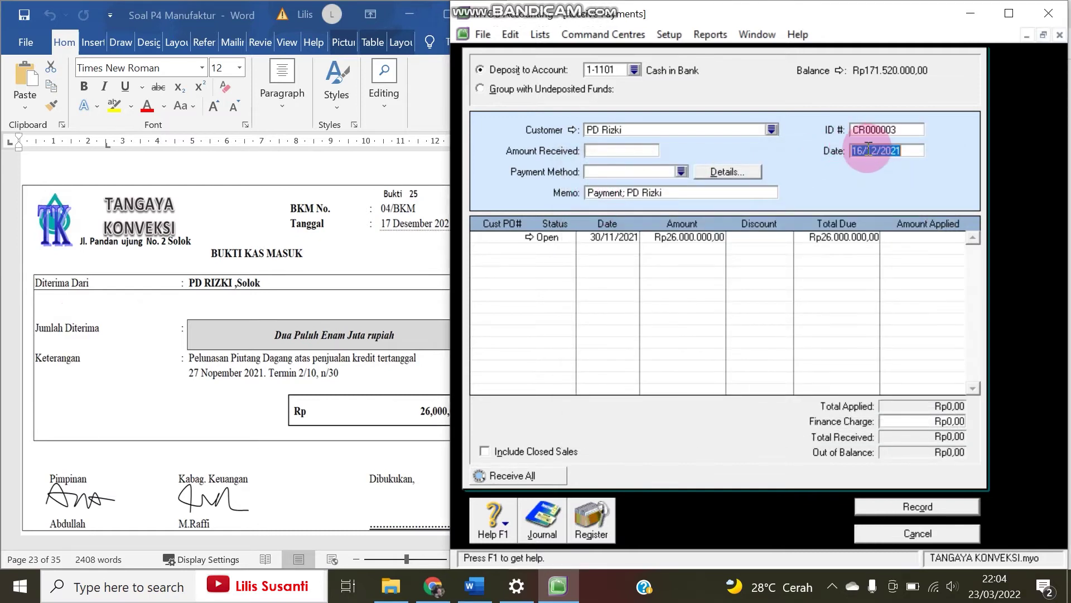
left_click(861, 151)
key("BackSpace")
type("7")
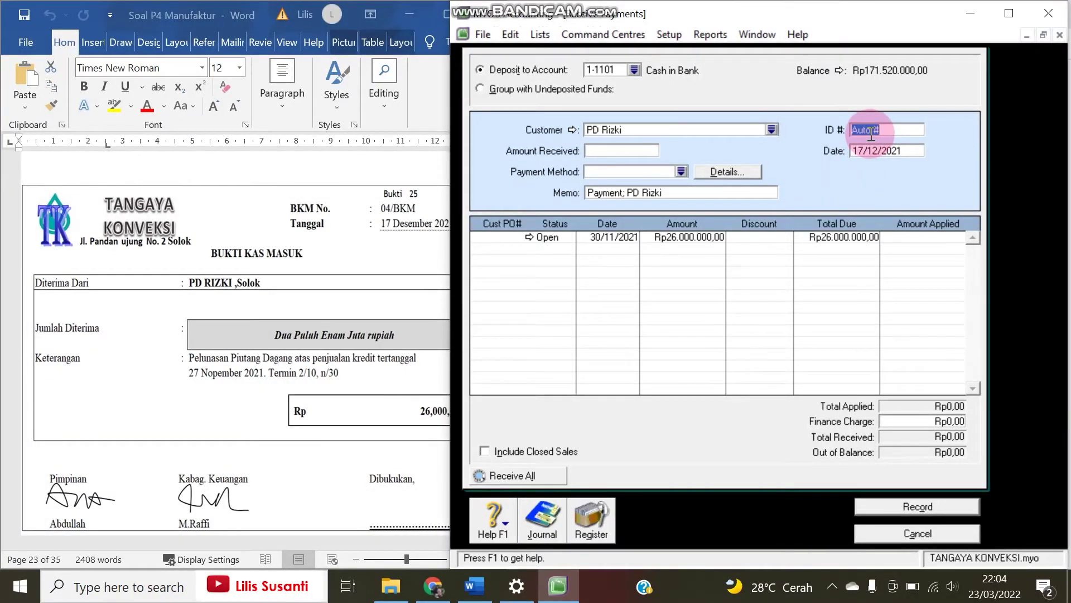
type("04")
left_click(871, 135)
type("/BKM")
key("Tab")
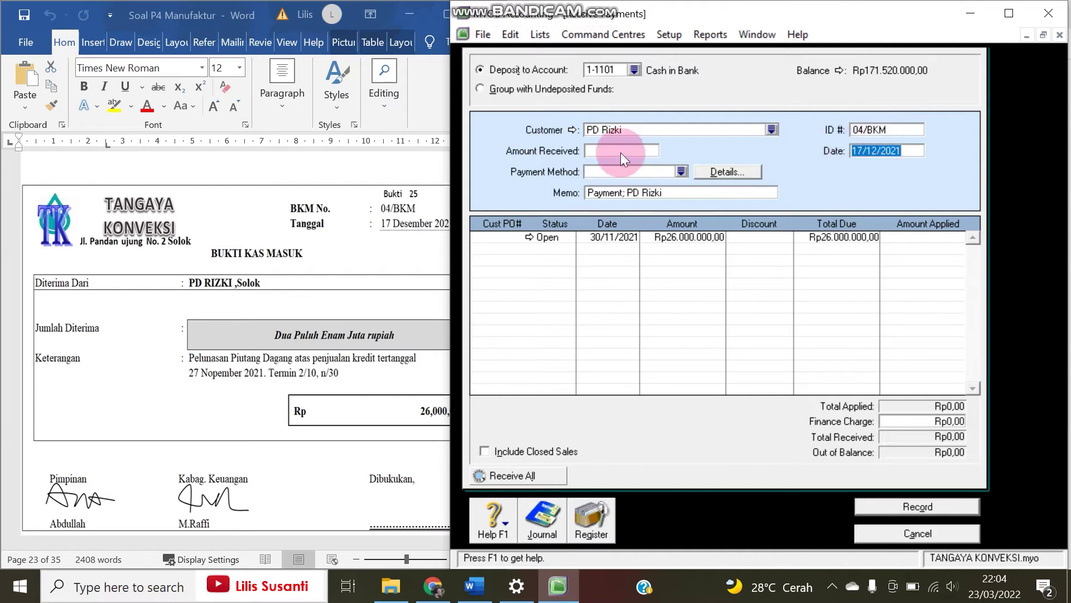
- Enter Rp26.000.000 as the amount received from PD Rizki
left_click(604, 155)
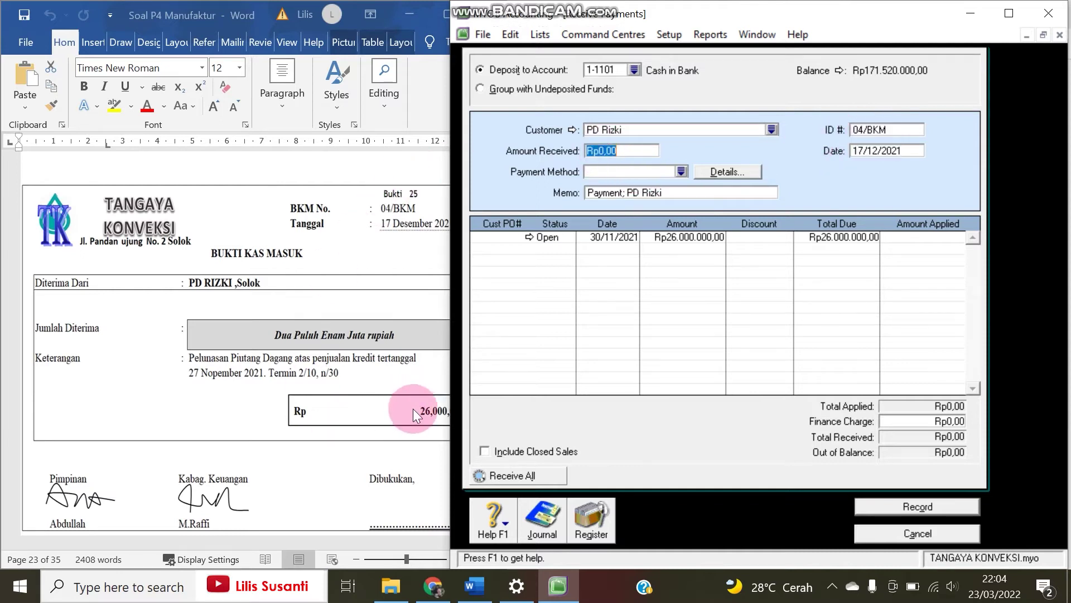
type("26")
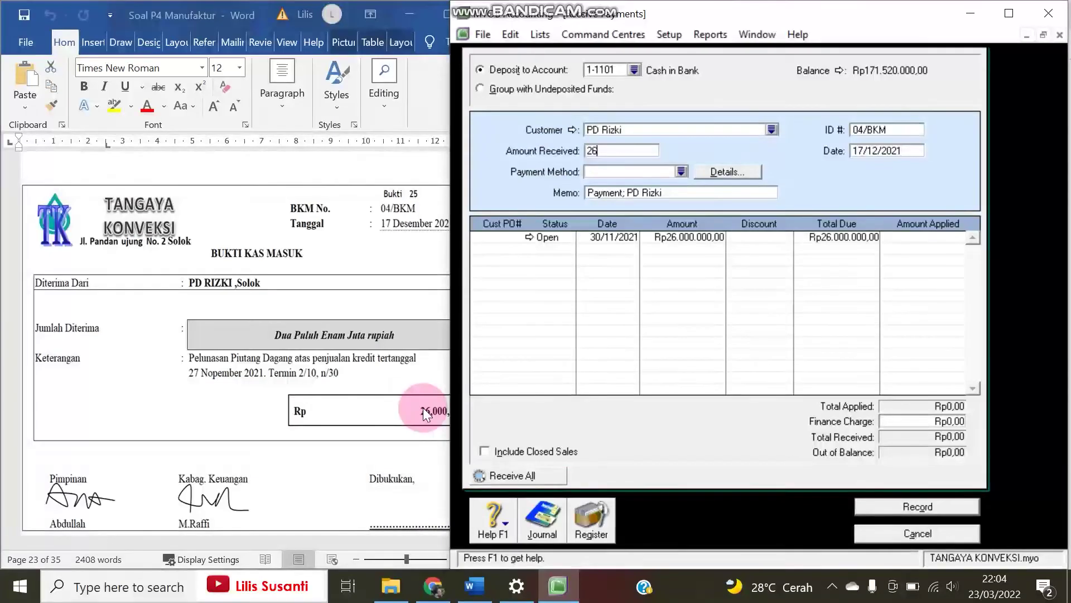
type(".000.000000")
key("Tab")
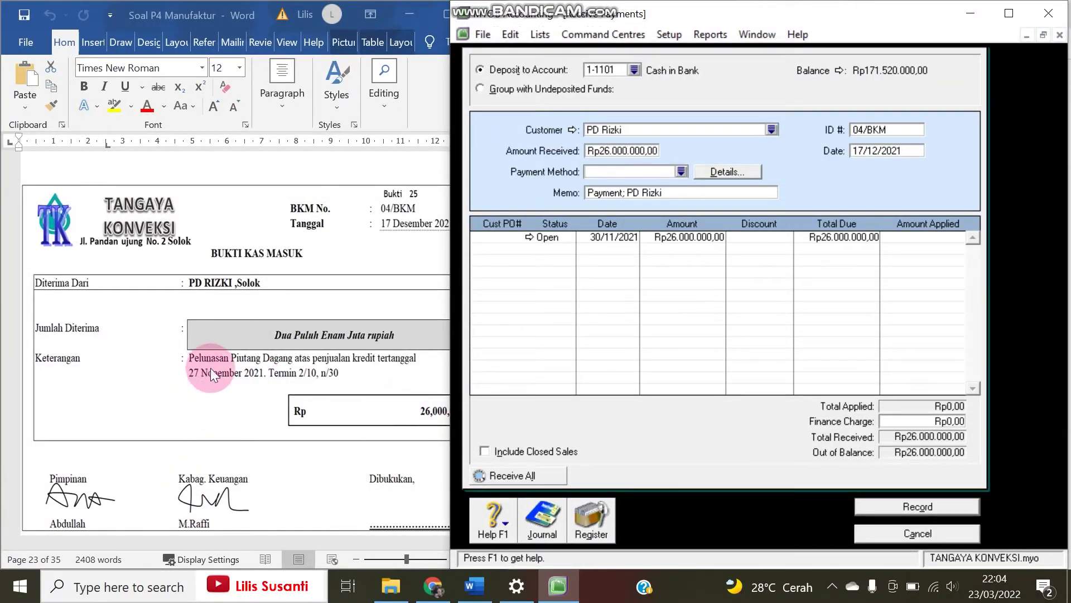
- Open PD Rizki's pre-conversion sale from the payment line, change its date to 27/11/2021, and return to the payment
left_click(528, 237)
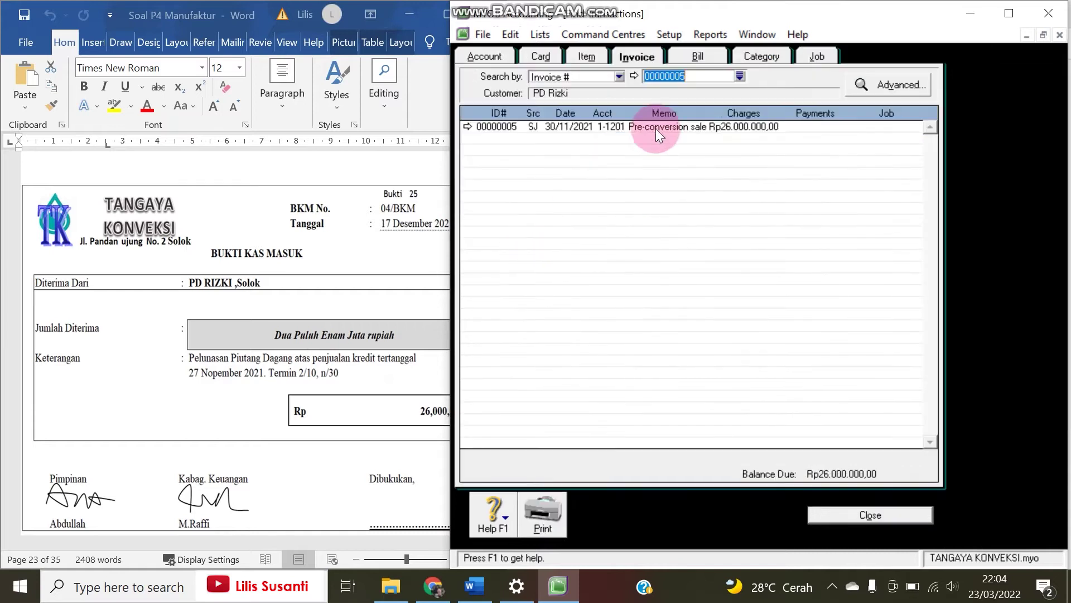
left_click(467, 126)
left_click(580, 140)
left_click(581, 141)
key("BackSpace")
key("BackSpace")
type("27")
left_click(781, 273)
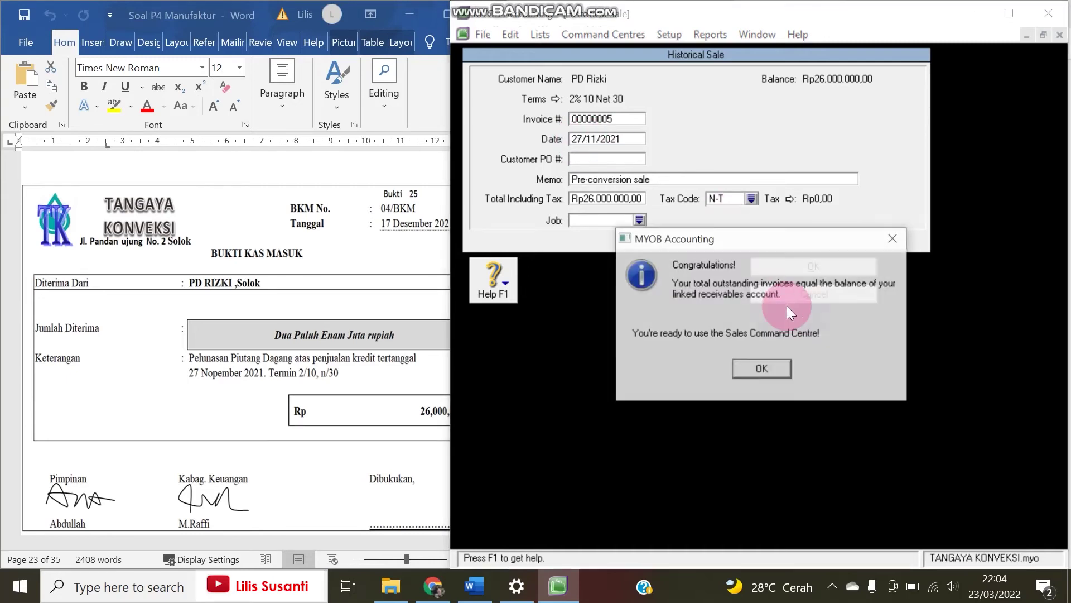
left_click(769, 368)
left_click(850, 516)
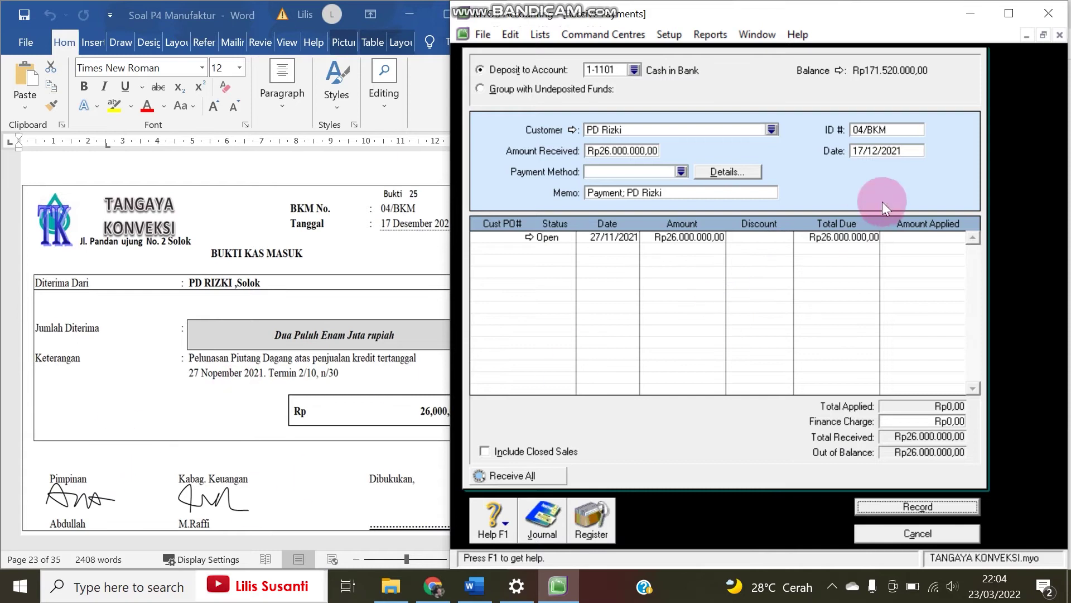
- Apply the full Rp26.000.000 to PD Rizki's open invoice, check it against the voucher, and record the payment
left_click(895, 238)
key("Tab")
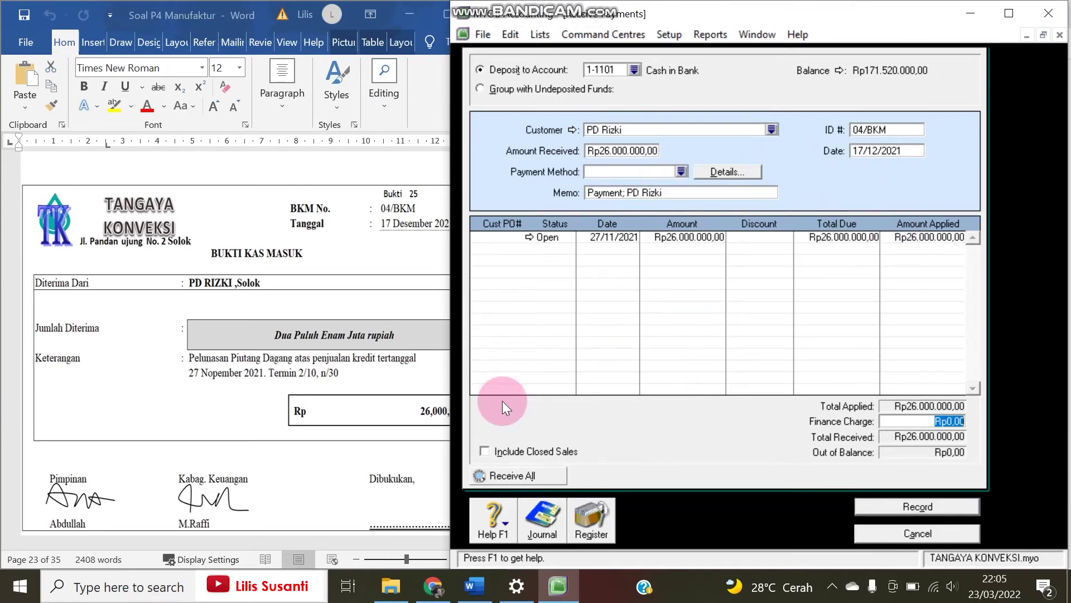
left_click(434, 328)
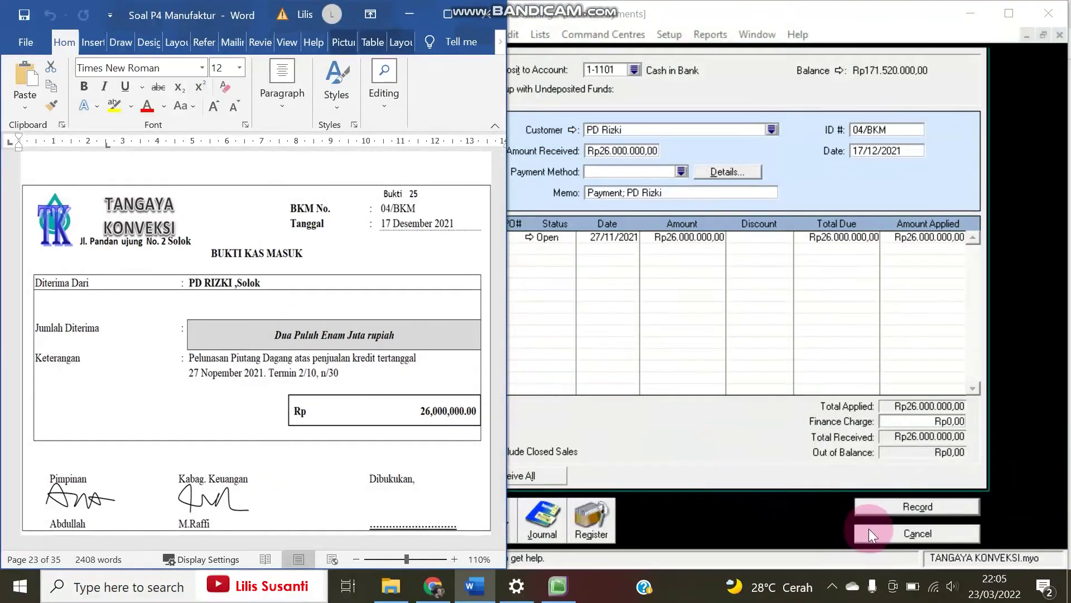
left_click(882, 507)
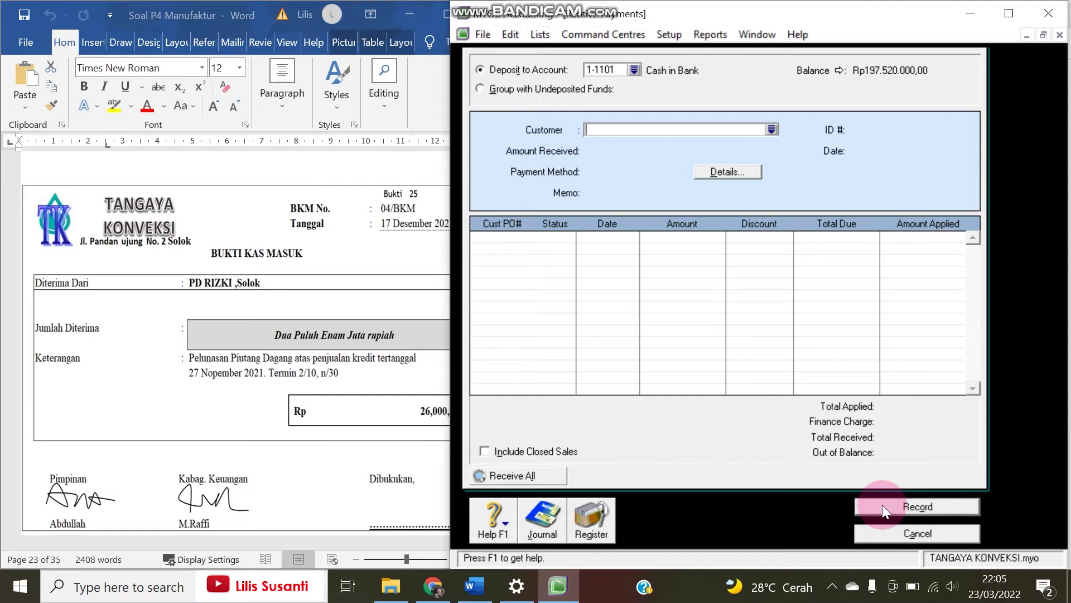
- Review vouchers Bukti 26 and Bukti 27 in the Word document, widening its window to read the job cost card's total column
left_click(430, 428)
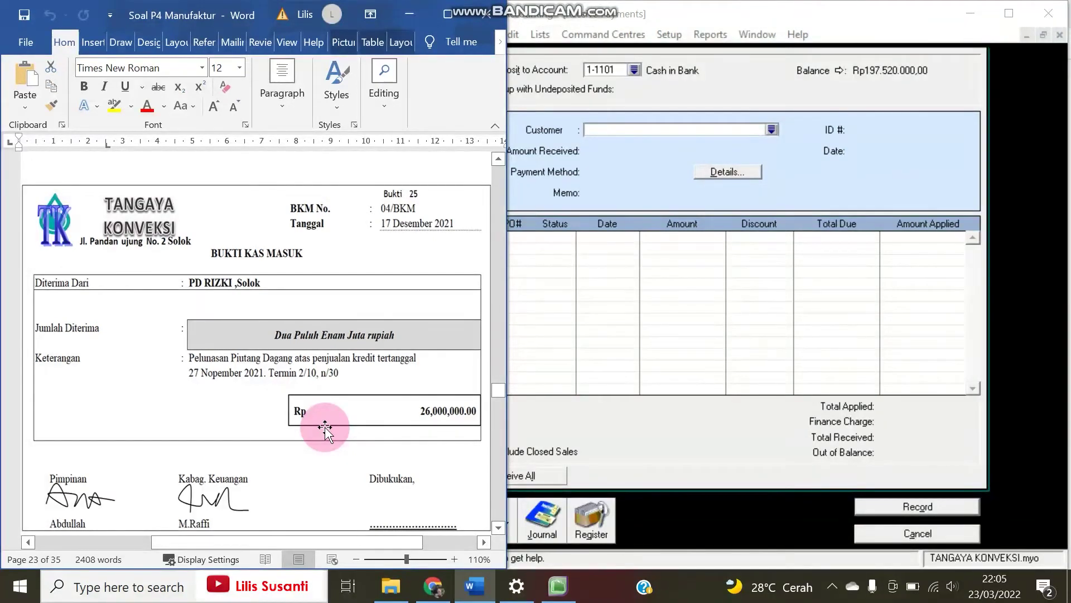
scroll(326, 431, "down", 10)
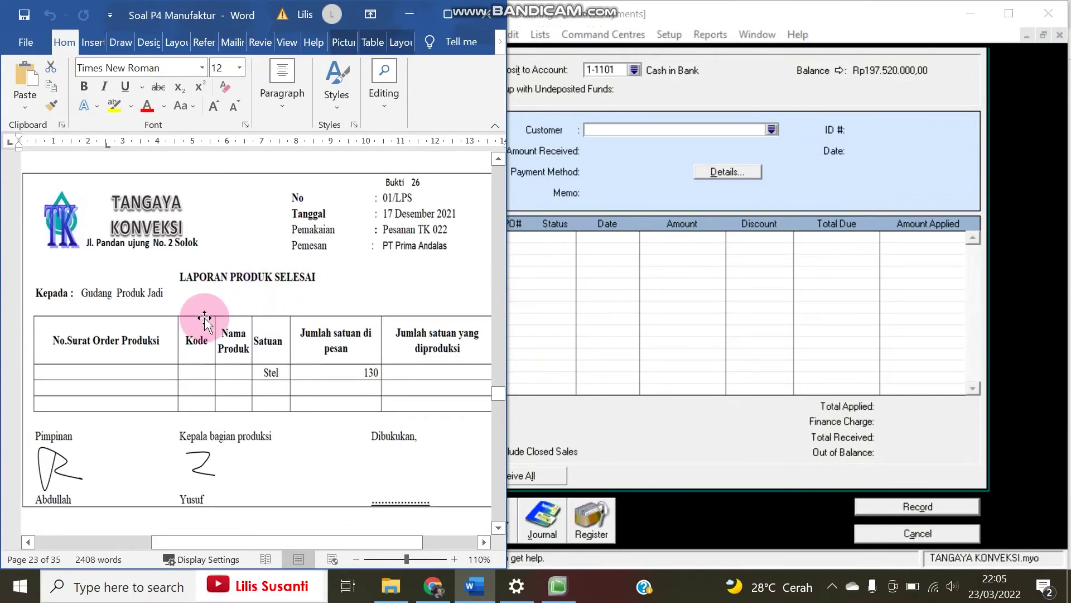
scroll(204, 319, "down", 8)
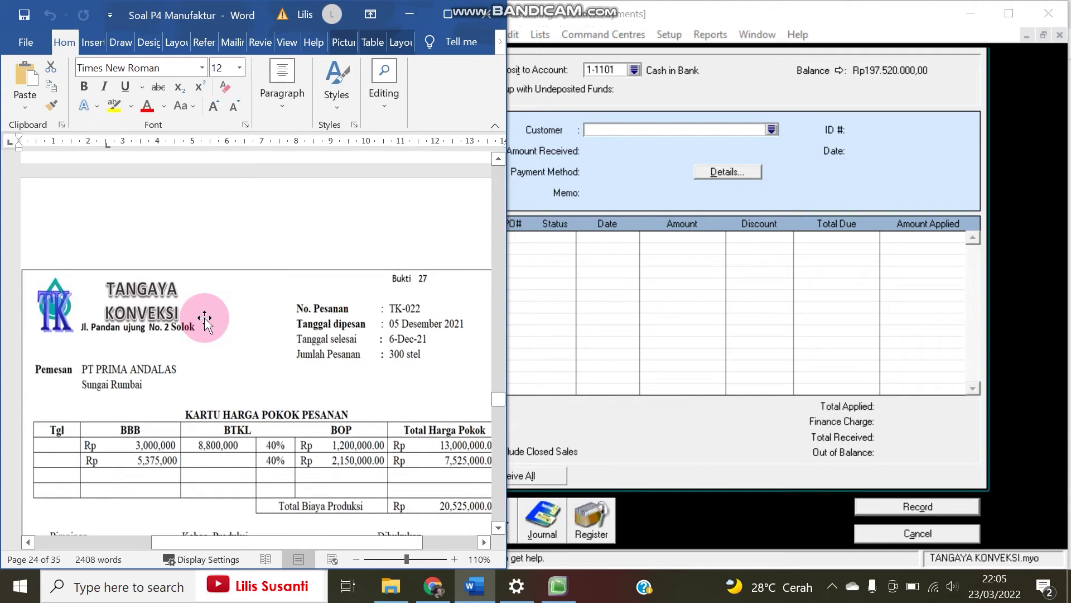
scroll(205, 318, "down", 3)
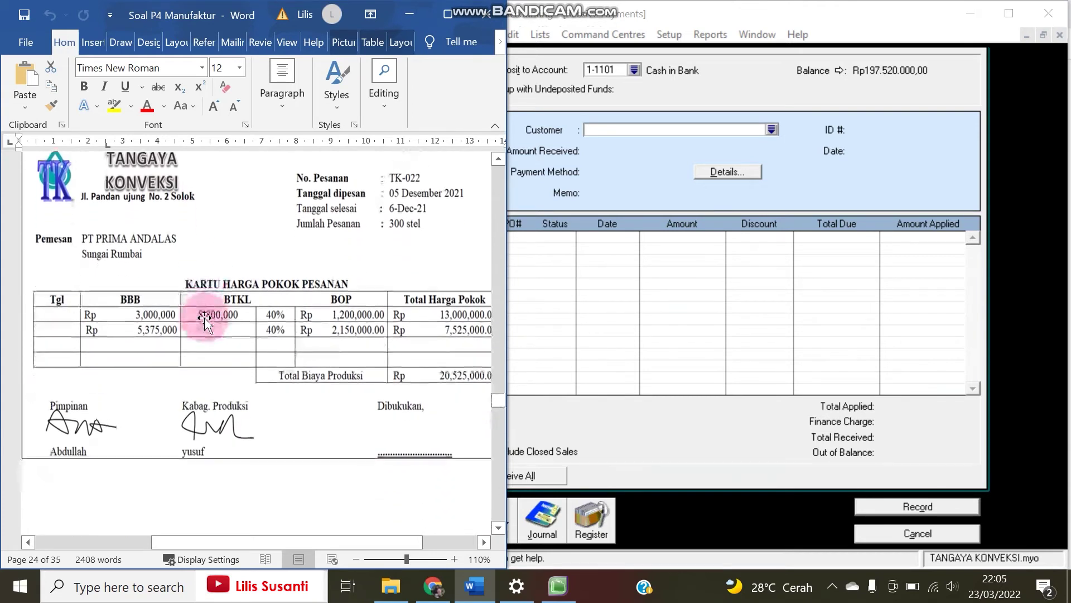
scroll(204, 318, "up", 1)
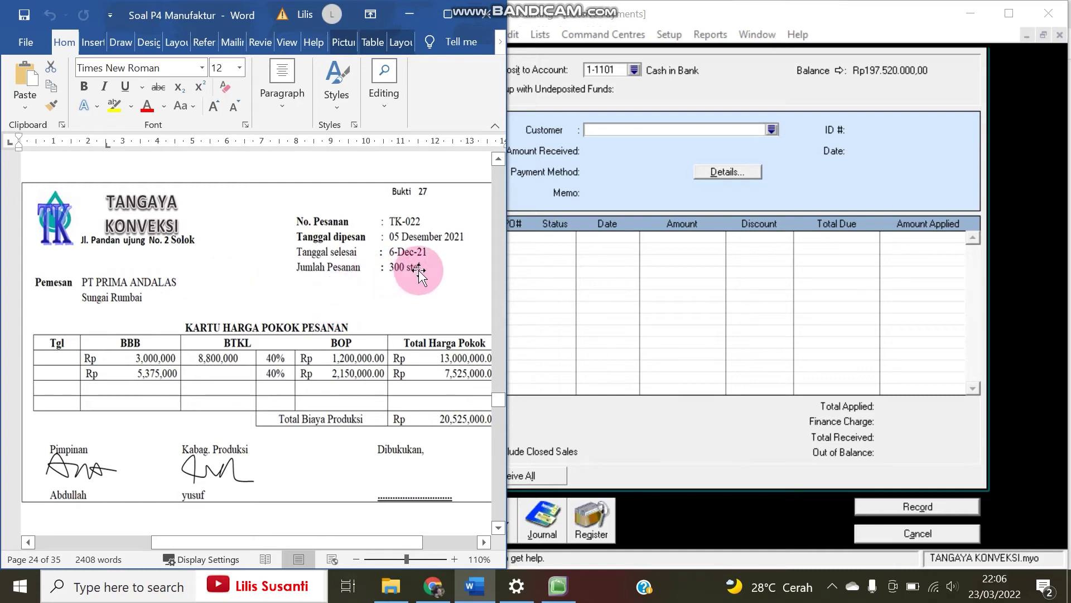
left_click_drag(507, 268, 526, 267)
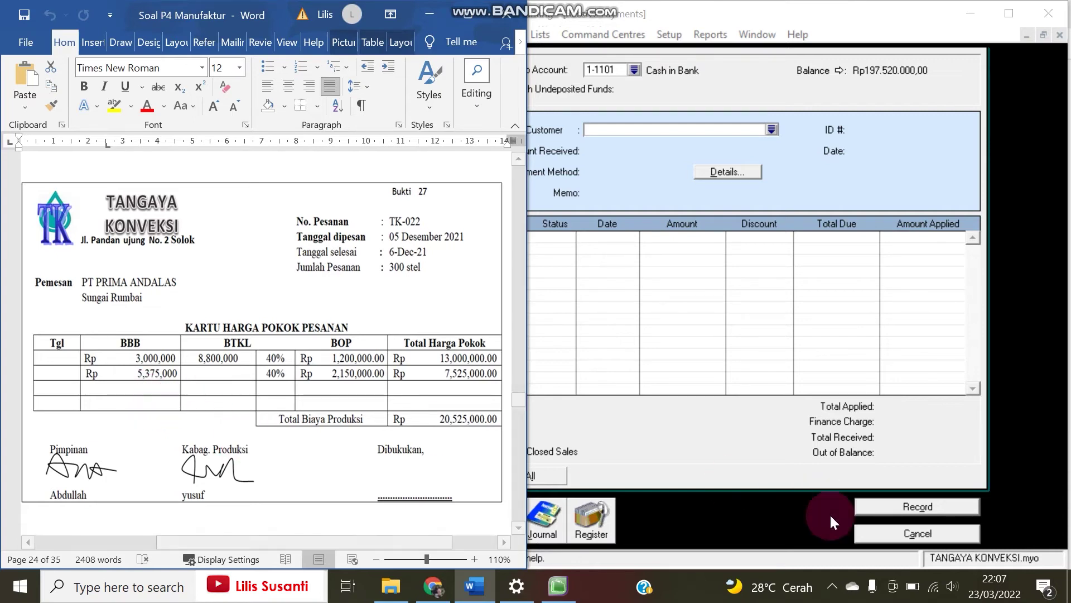
- Leave the payment entry window and compare the inventory transaction journal's raw material usage with the Bukti 27 job cost card
left_click(882, 536)
left_click(750, 295)
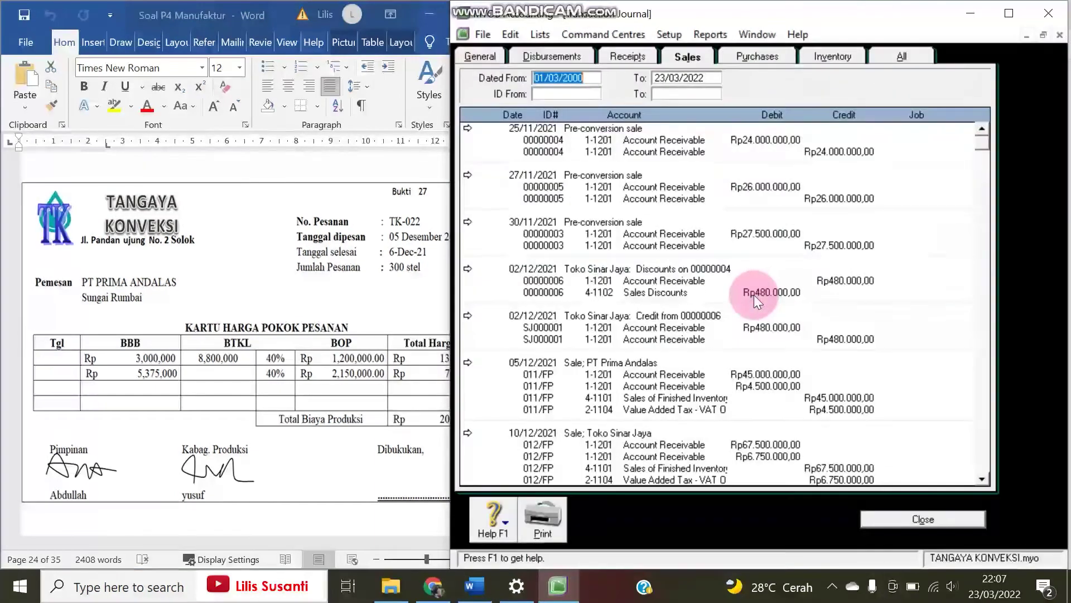
scroll(755, 291, "down", 3)
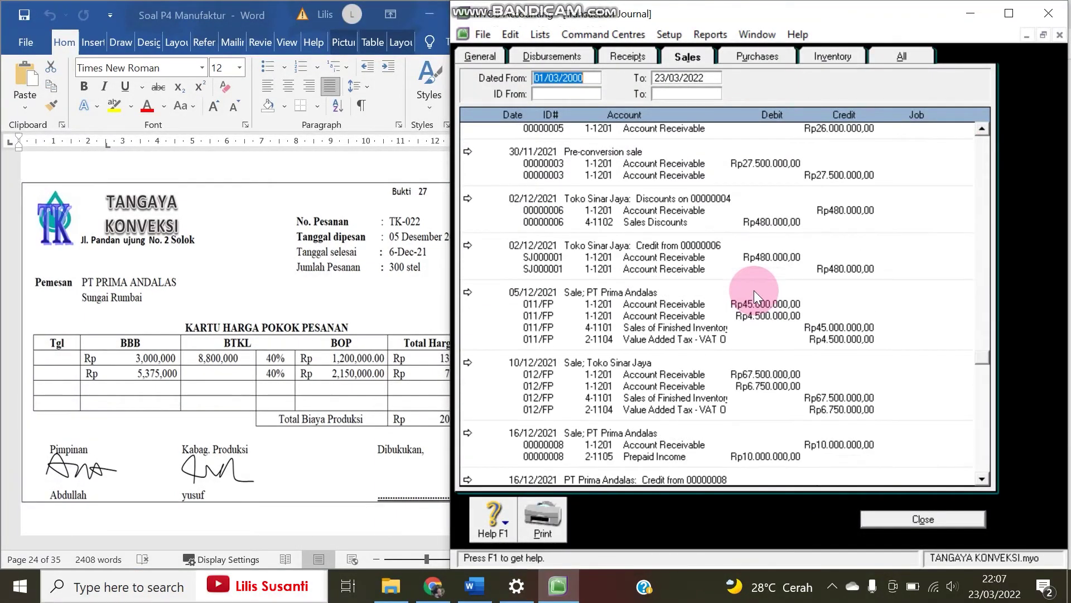
left_click(898, 56)
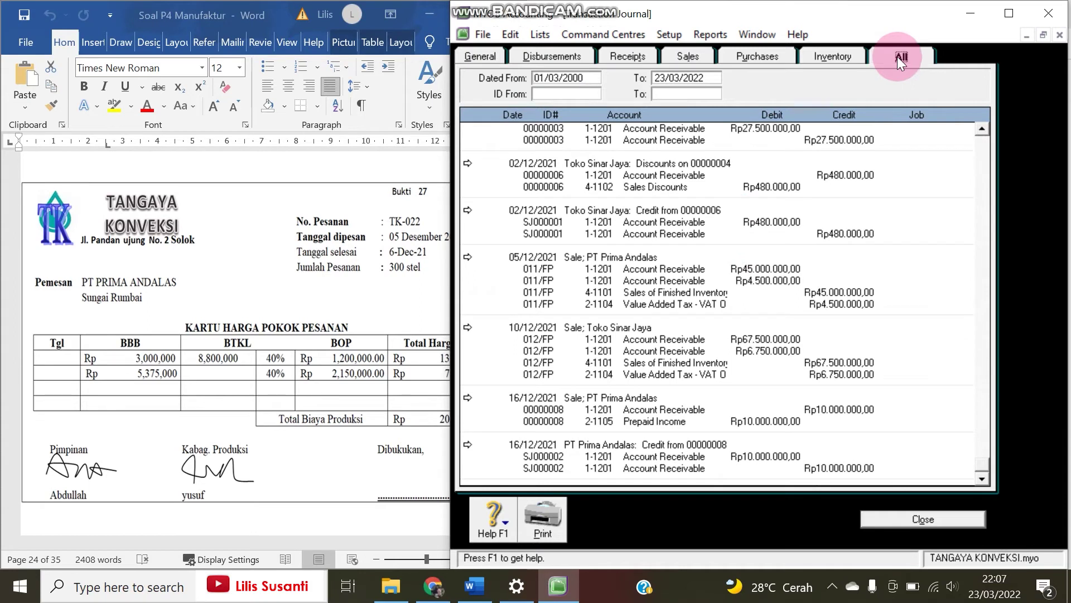
left_click(829, 57)
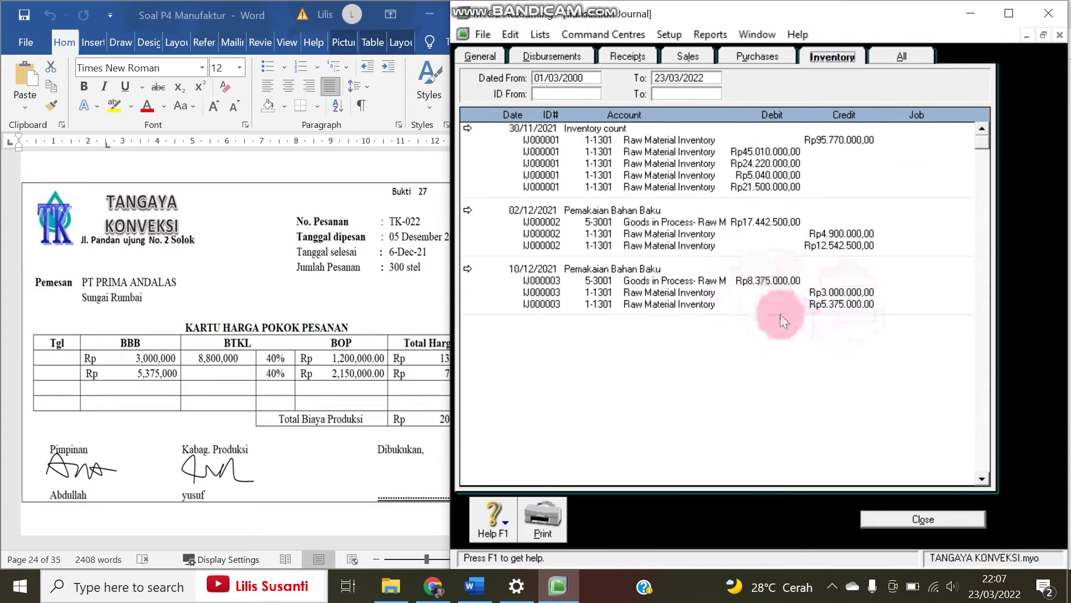
left_click(237, 366)
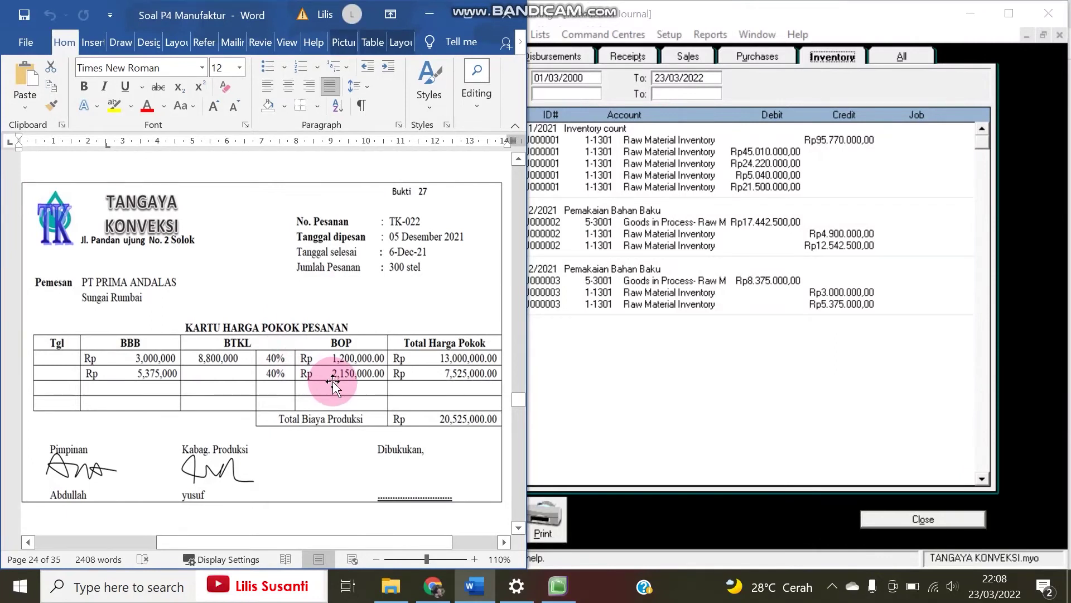
left_click(643, 376)
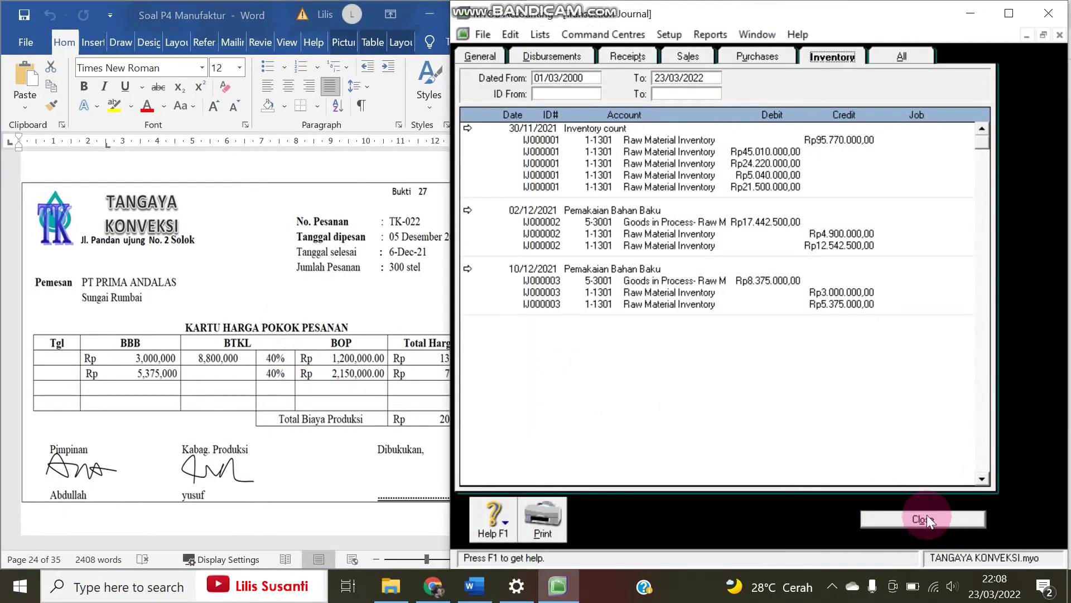
left_click(922, 518)
- Start a general journal entry dated 17/12/2021 with the memo "Pembebanan BOP"
left_click(530, 123)
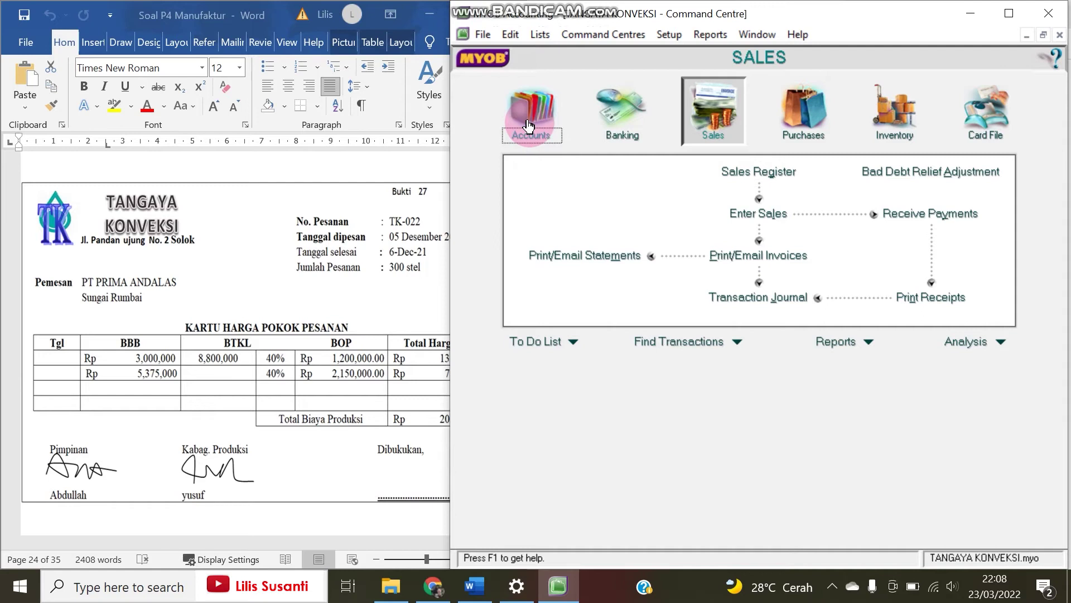
left_click(728, 244)
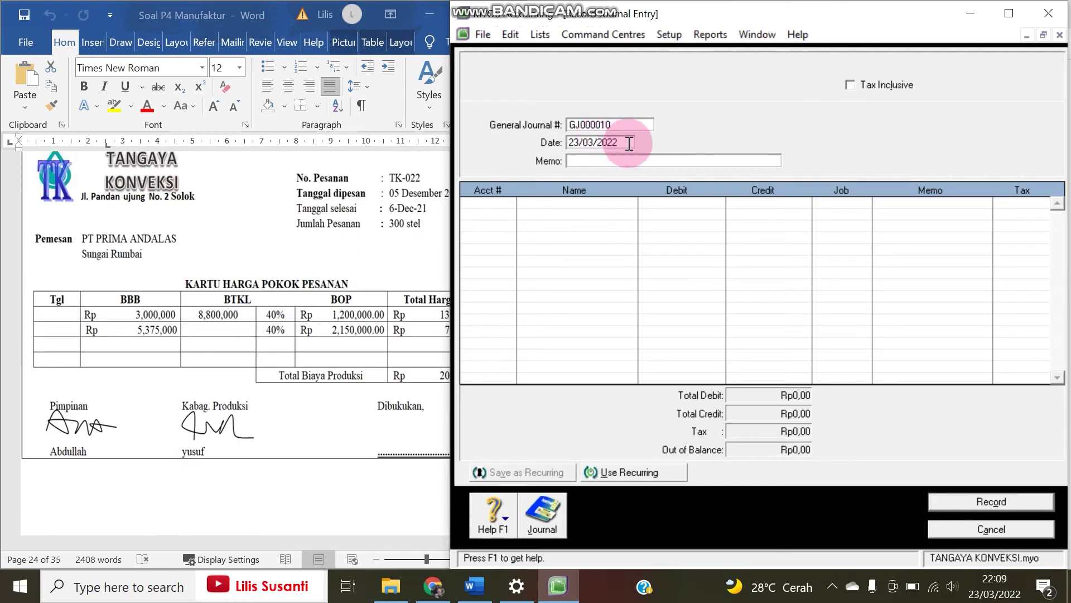
left_click_drag(628, 144, 514, 144)
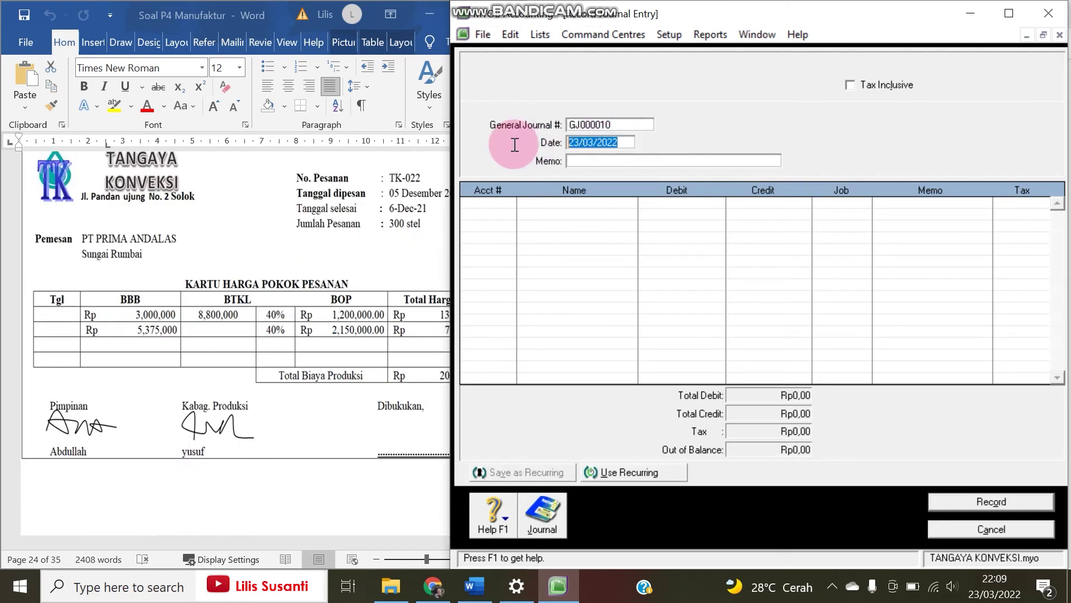
type("17/")
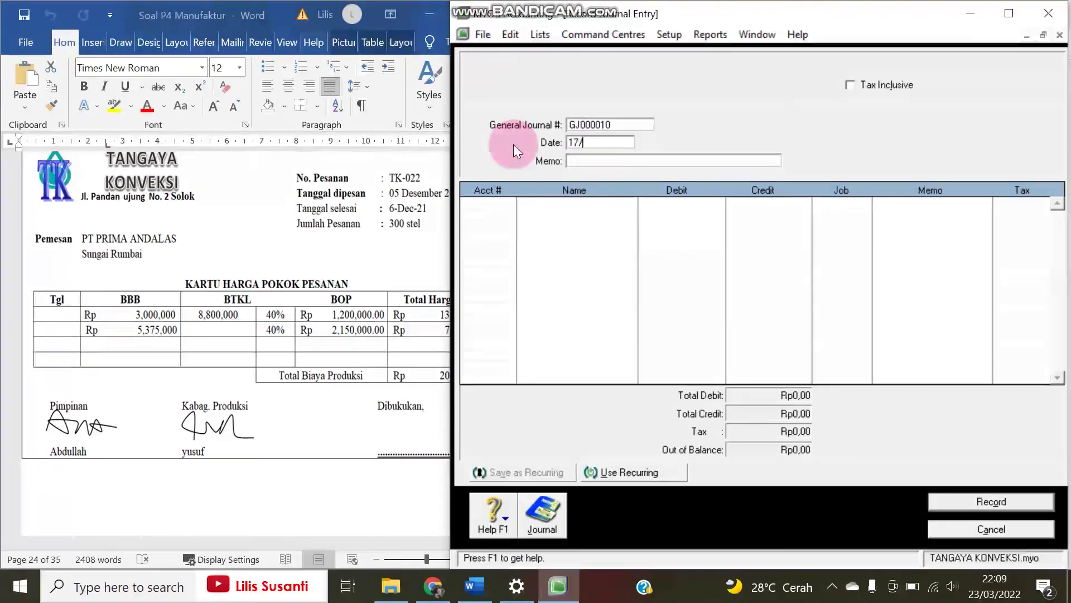
type("12/2021")
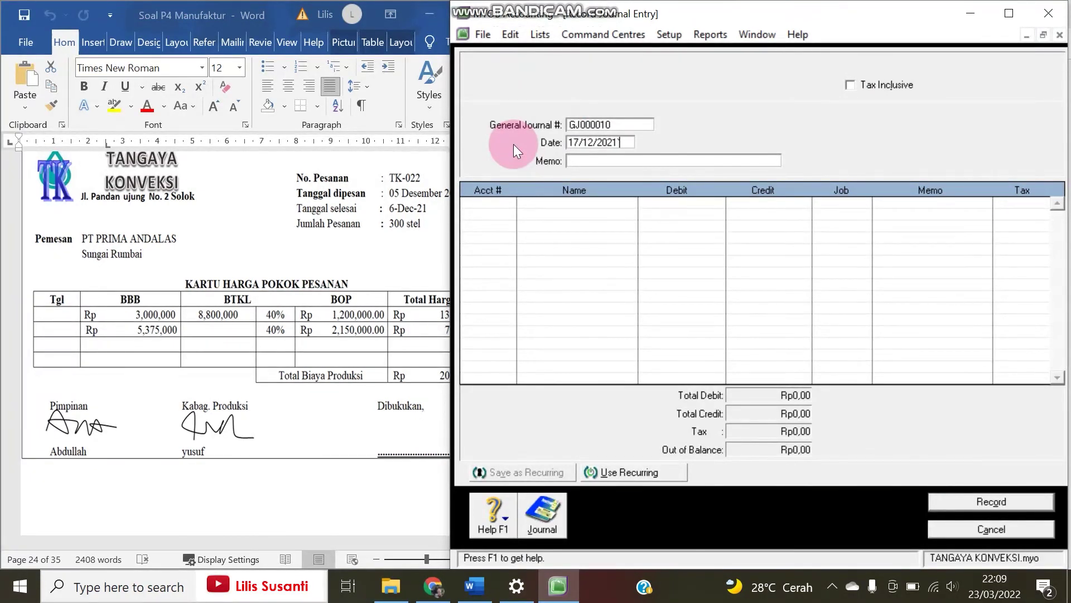
key("Tab")
type("Pembebanan ")
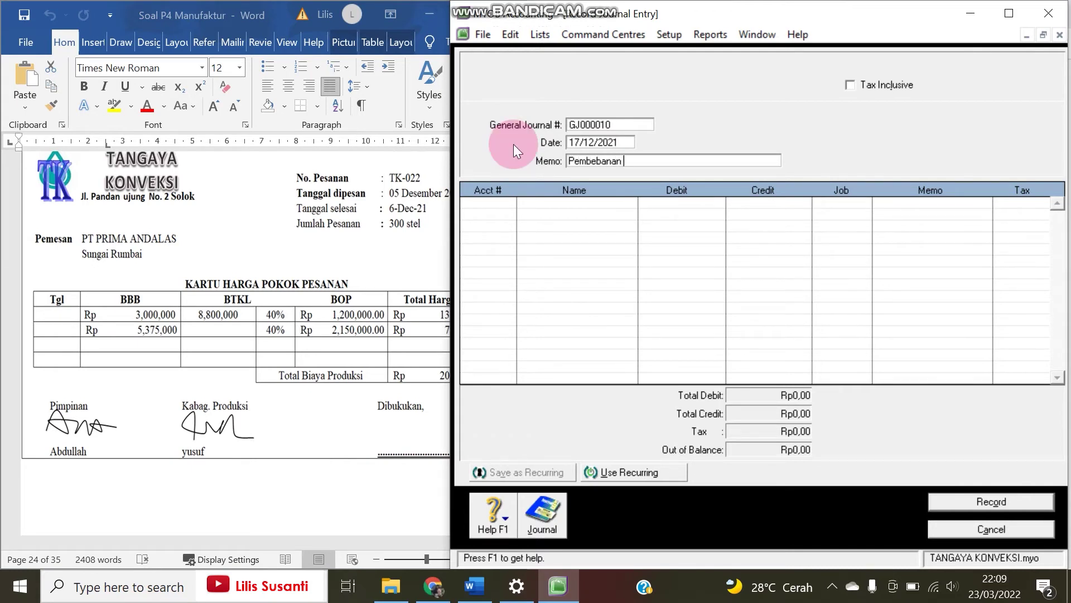
type("BOP")
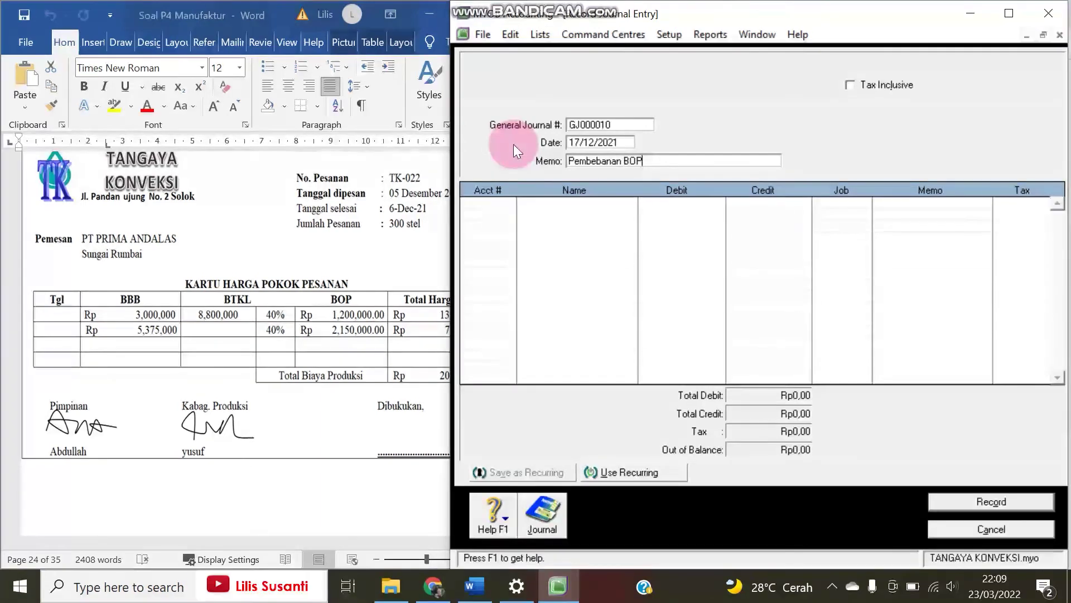
- Debit account 5-3003 Goods in Process - Factory Overhead for Rp3.350.000 on the journal's first line
key("Tab")
key("Tab")
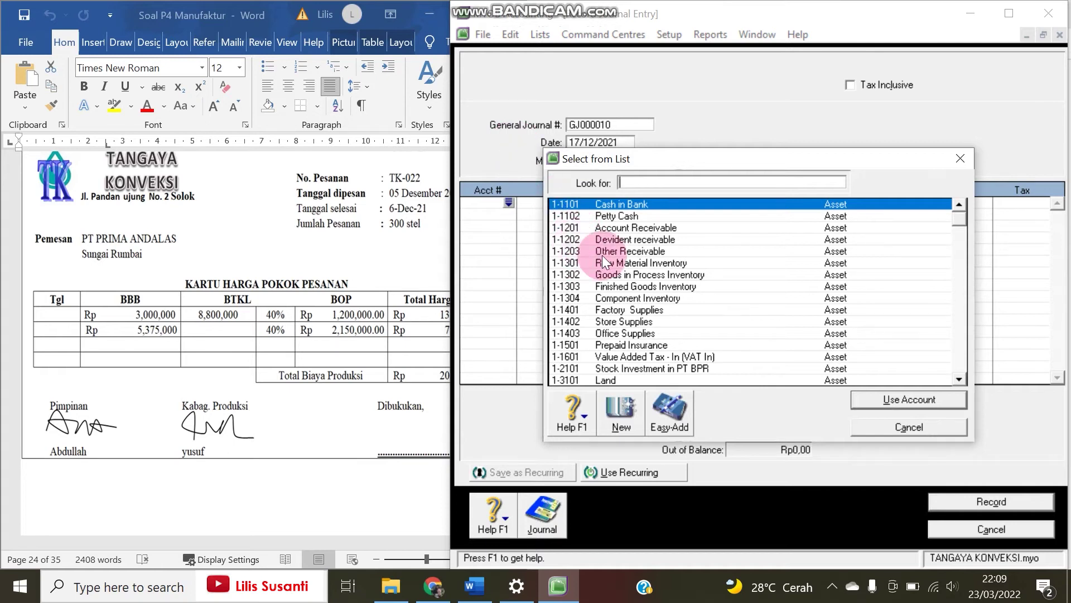
type("5")
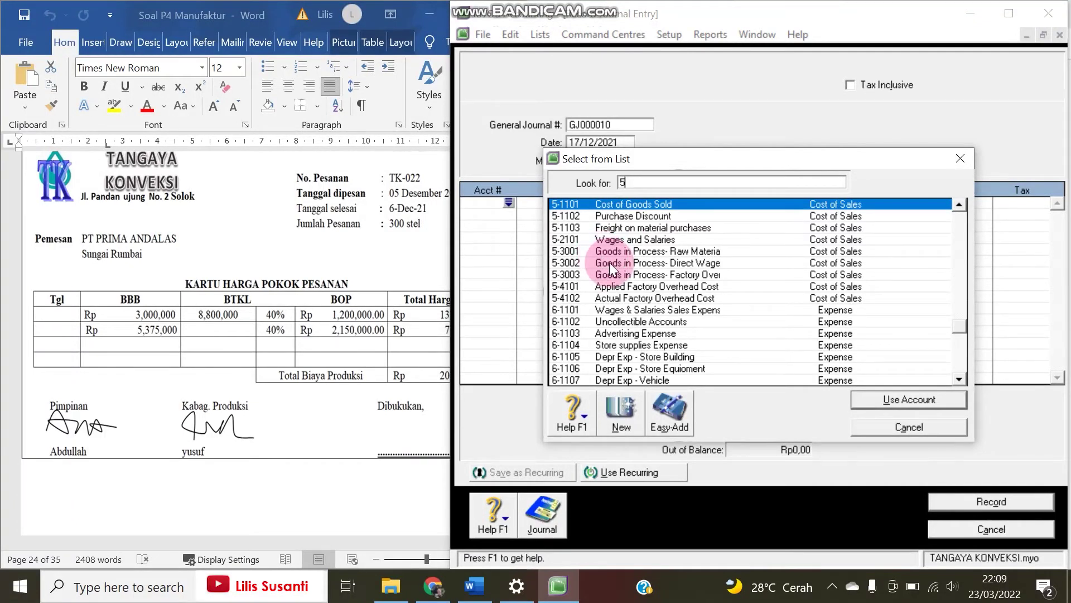
left_click(623, 272)
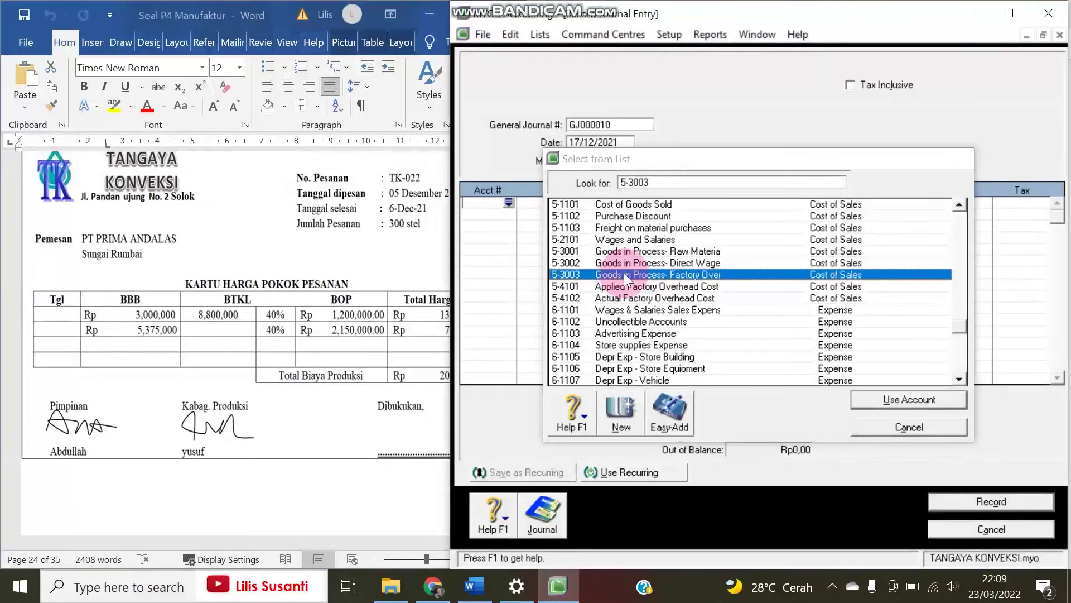
double_click(624, 273)
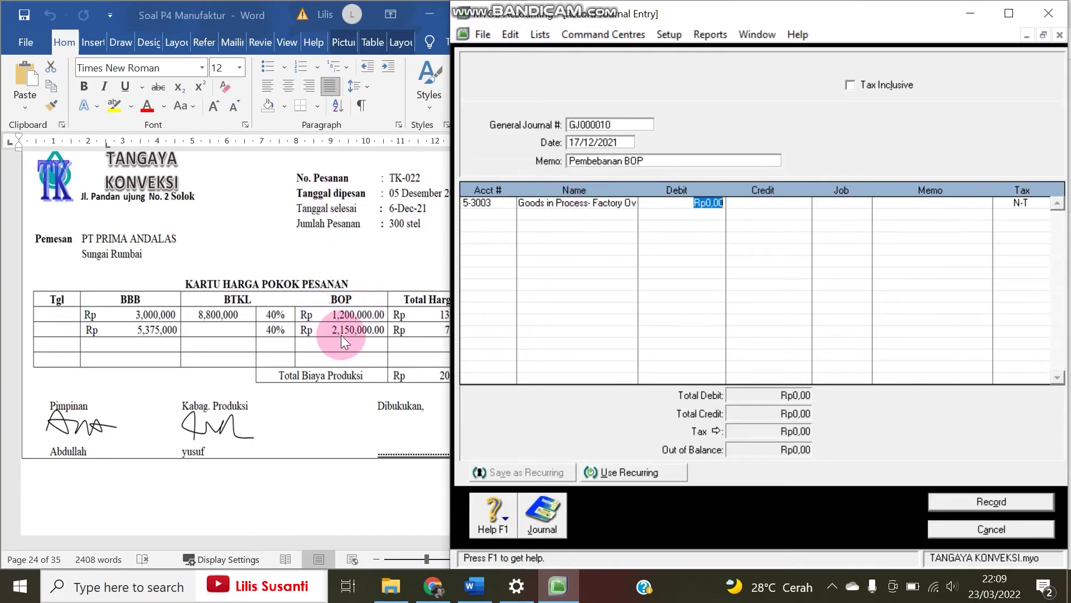
type("3.350.")
type("000")
left_click(475, 287)
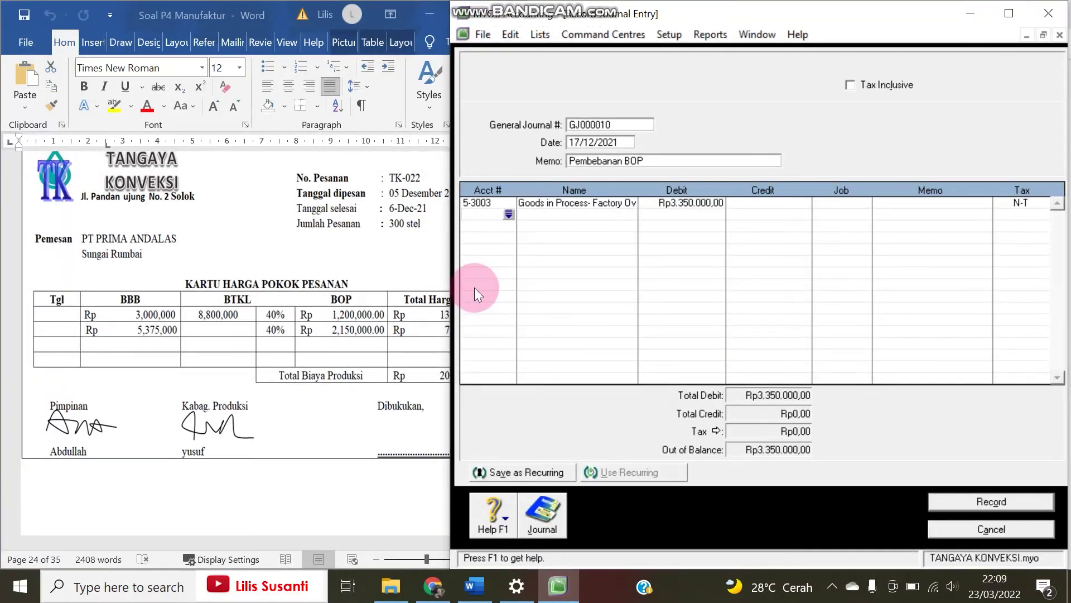
- Credit account 5-4101 Applied Factory Overhead Cost for Rp3.350.000 and record the journal entry
left_click(508, 215)
type("5")
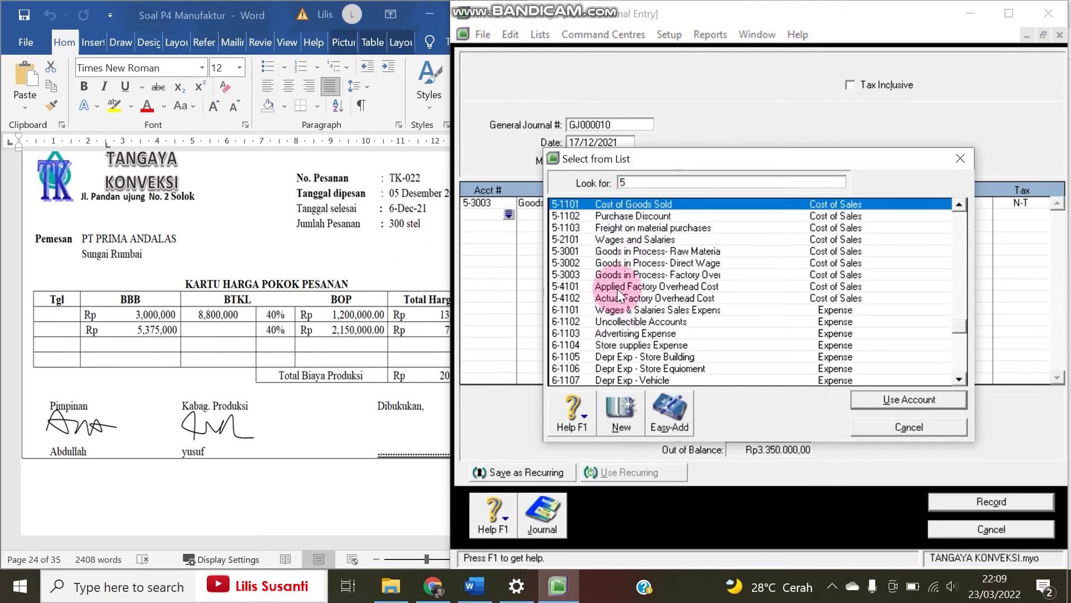
type("-4101")
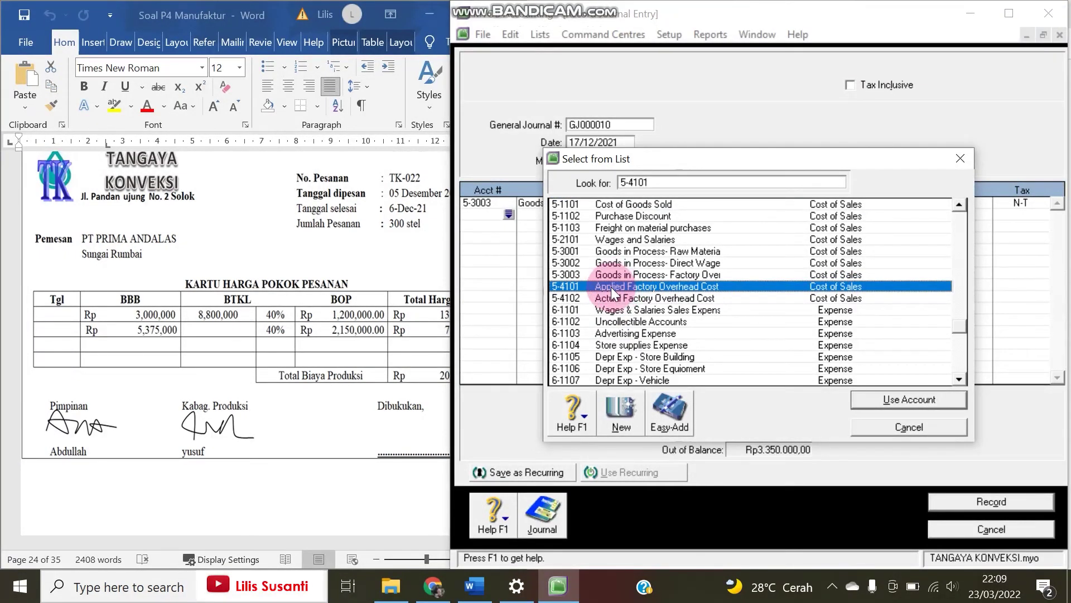
double_click(611, 286)
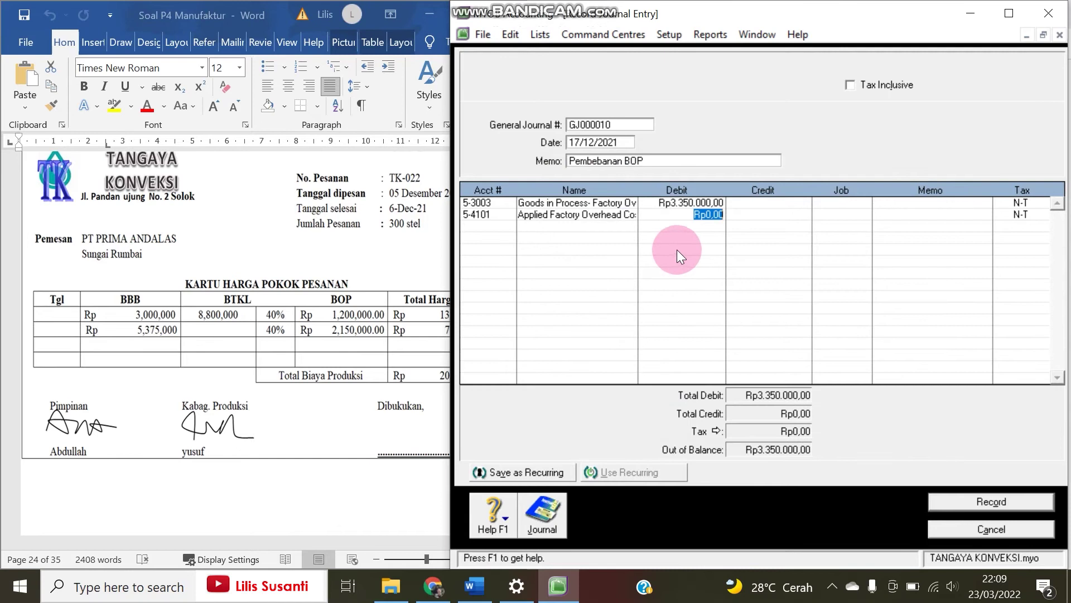
left_click(748, 217)
type("3350000")
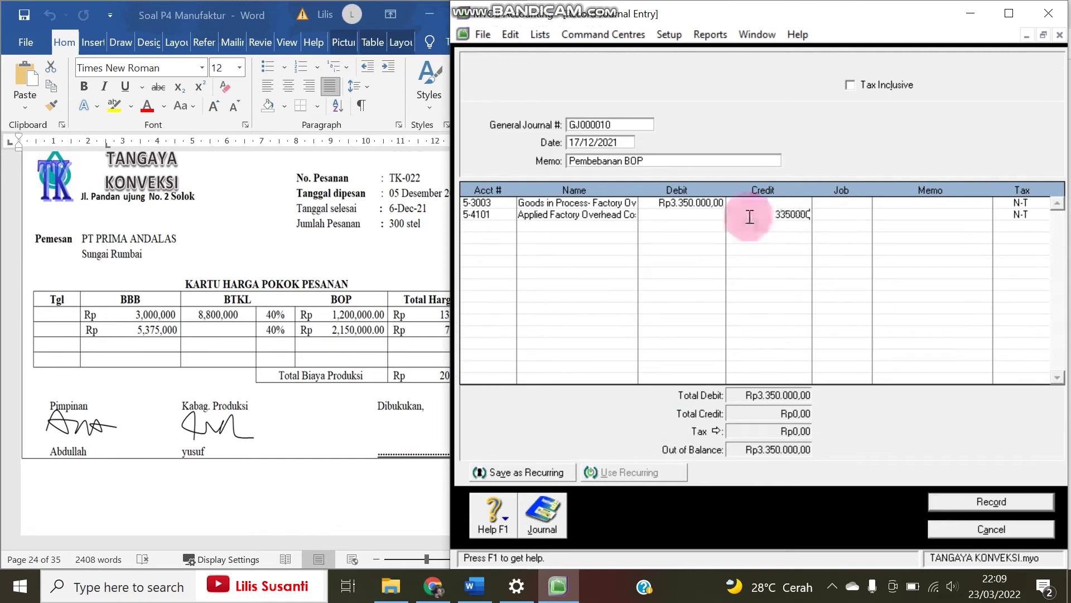
key("Tab")
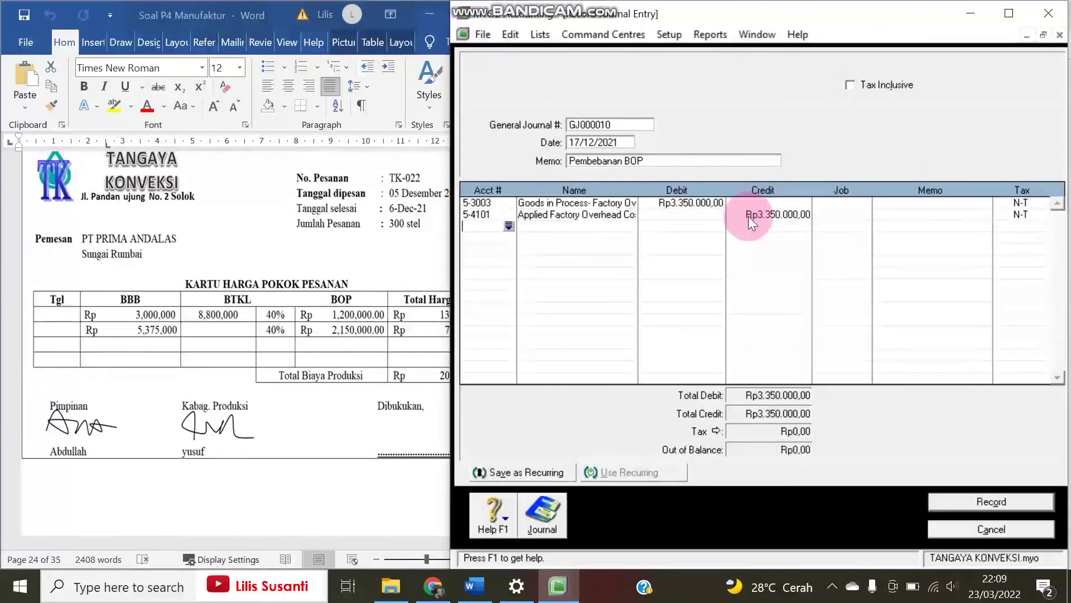
left_click(945, 503)
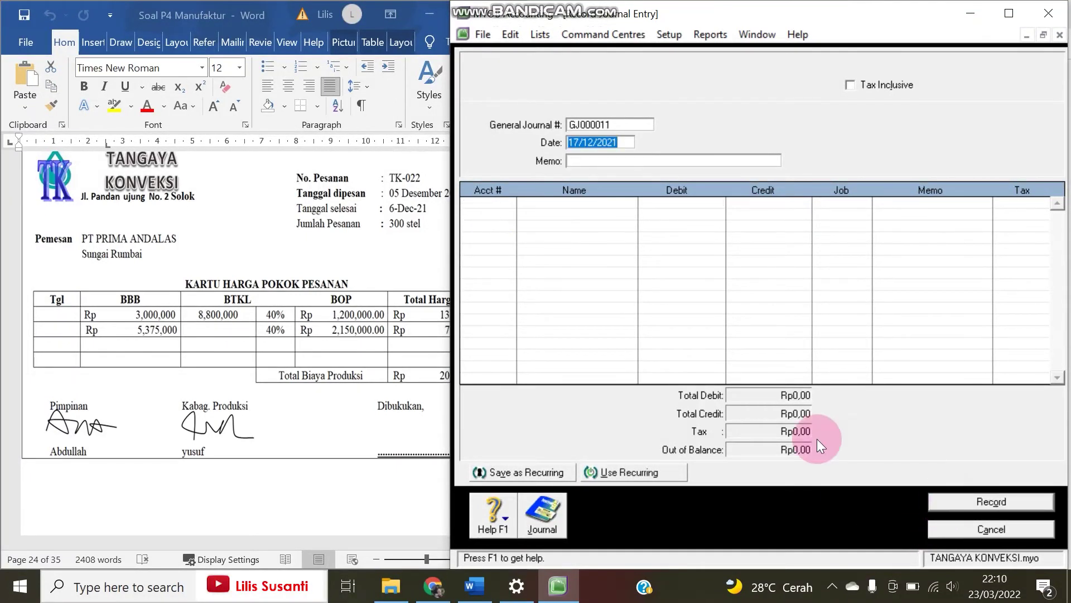
- Check the Bukti 26 finished product report and TK-022 job cost card in Word, and enter the memo "Produk Jadi" in the new MYOB journal
left_click(127, 353)
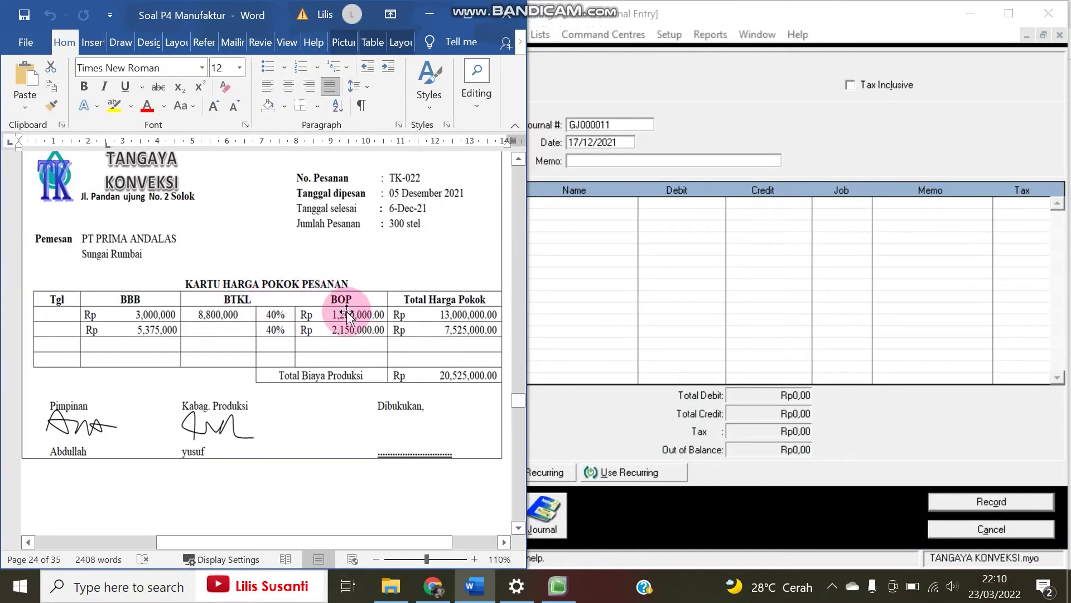
scroll(348, 313, "down", 15)
scroll(137, 441, "up", 3)
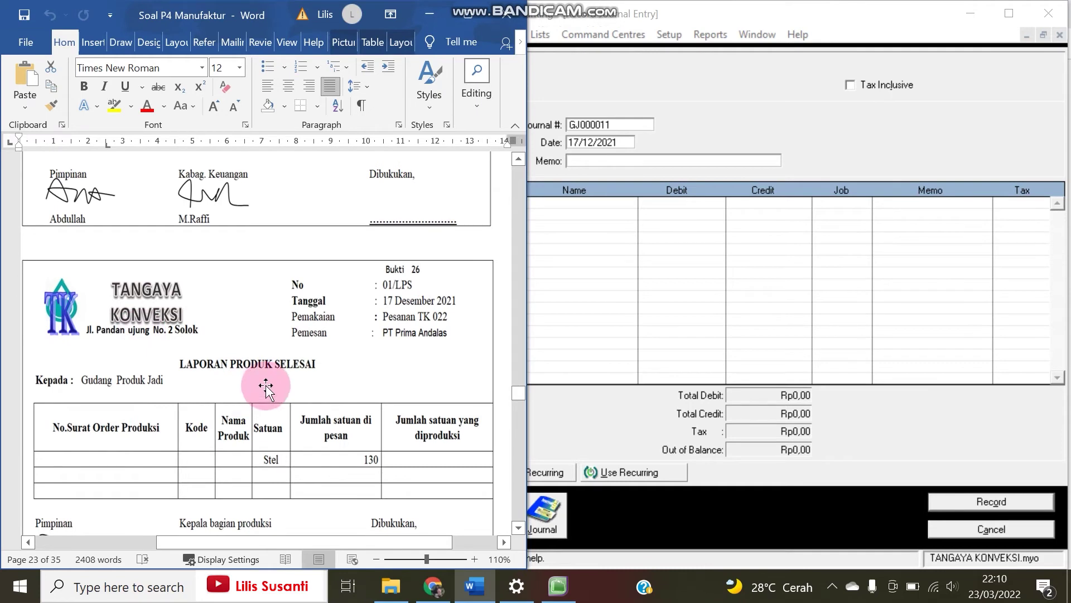
scroll(256, 444, "down", 15)
scroll(256, 446, "down", 3)
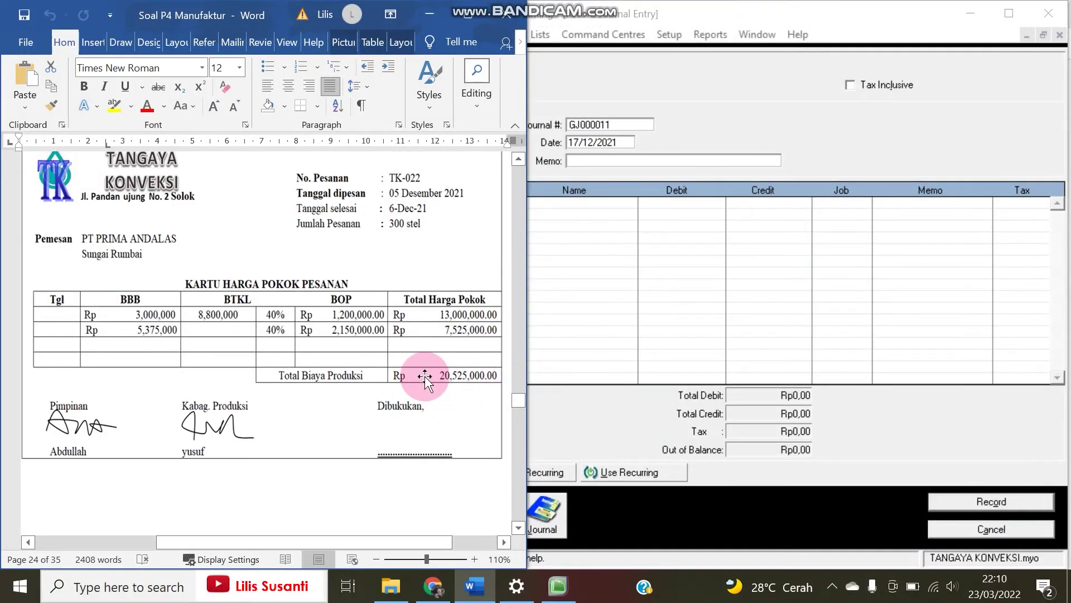
left_click(593, 437)
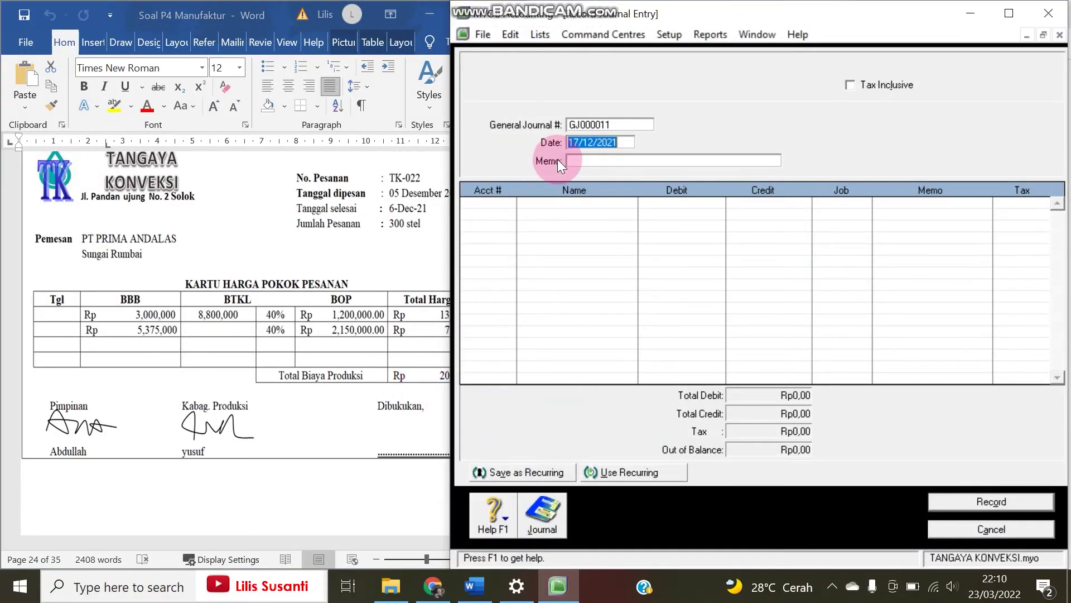
left_click(580, 160)
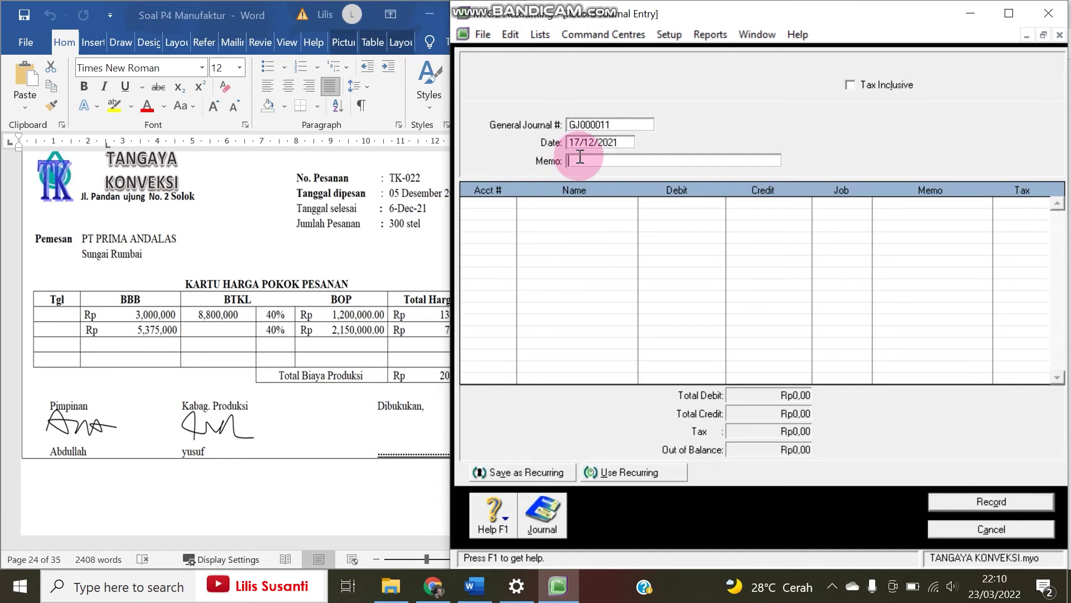
type("Produk Jadi")
- Debit account 1-1303 Finished Goods Inventory for Rp20.525.000, resizing the windows to read the cost card's total column
key("Tab")
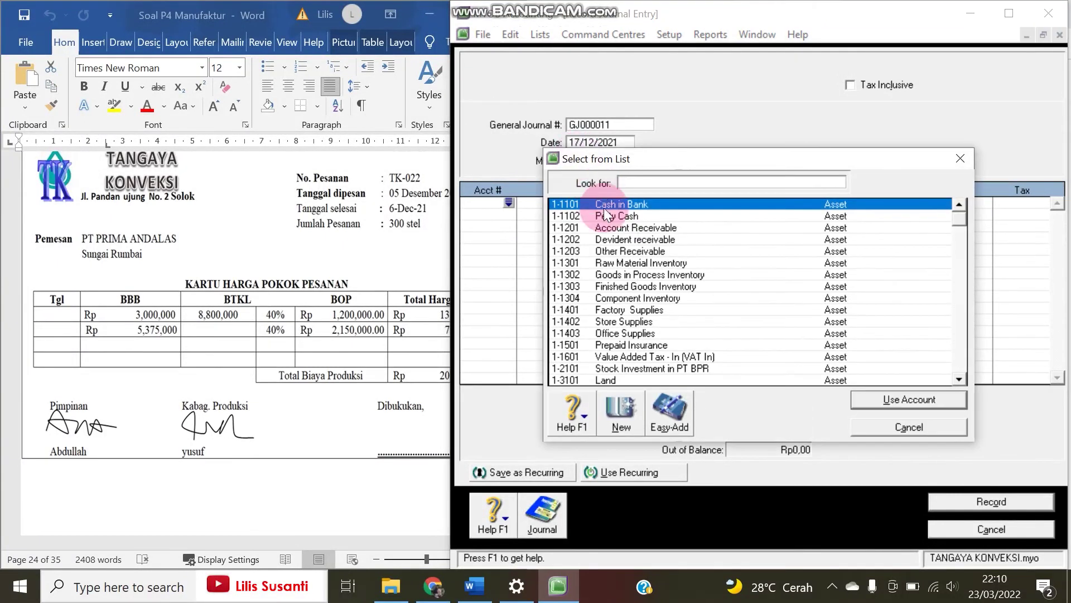
double_click(624, 286)
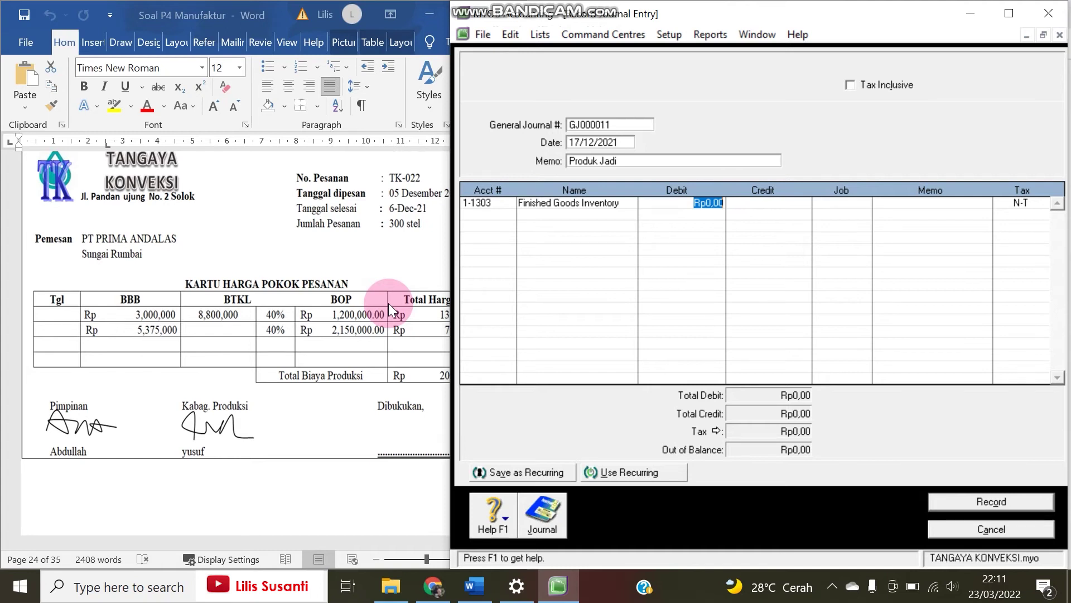
left_click_drag(451, 224, 512, 219)
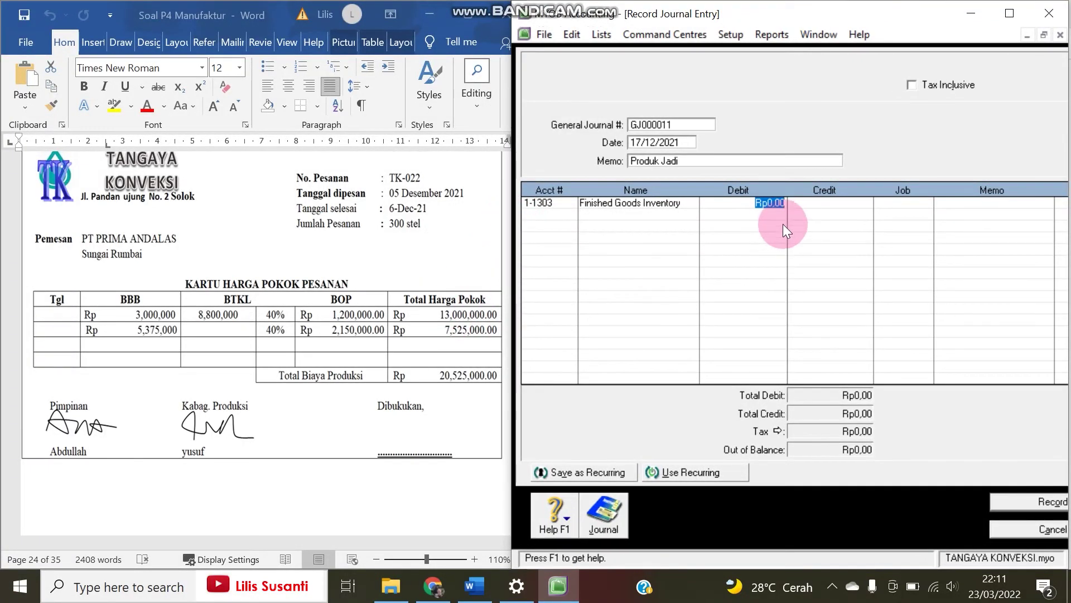
key("BackSpace")
type("525.000")
key("Tab")
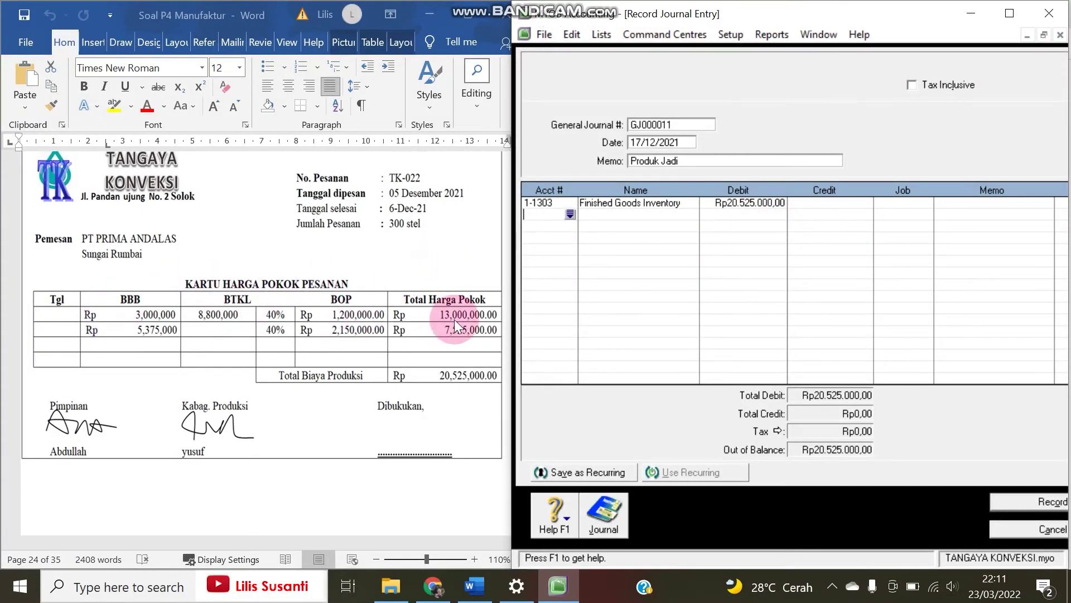
- Credit account 5-3001 Goods in Process - Raw Material for Rp8.375.000 on the journal's second line
left_click(572, 212)
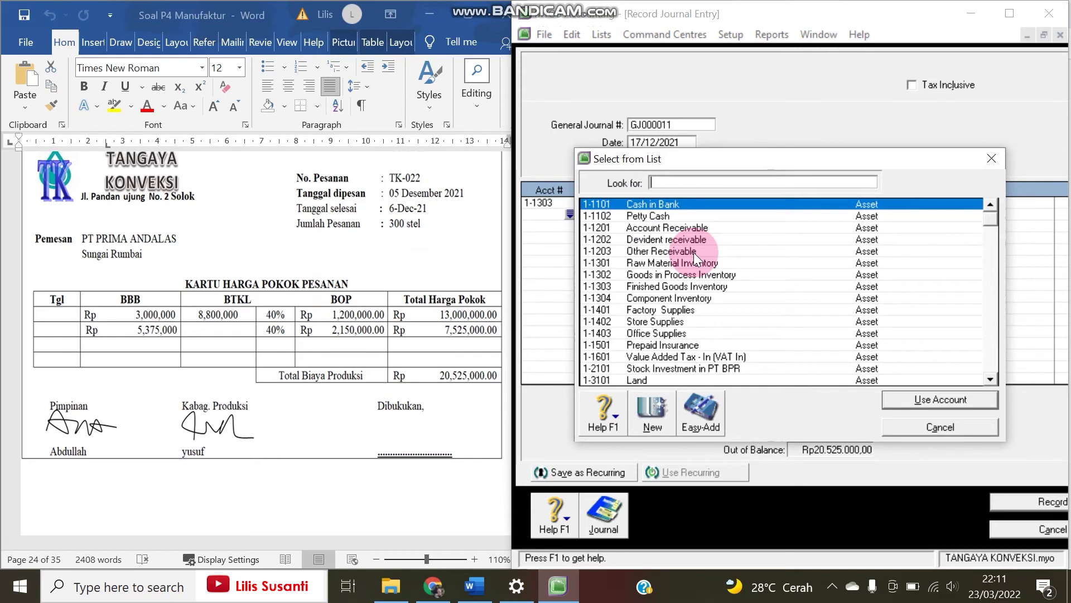
type("5")
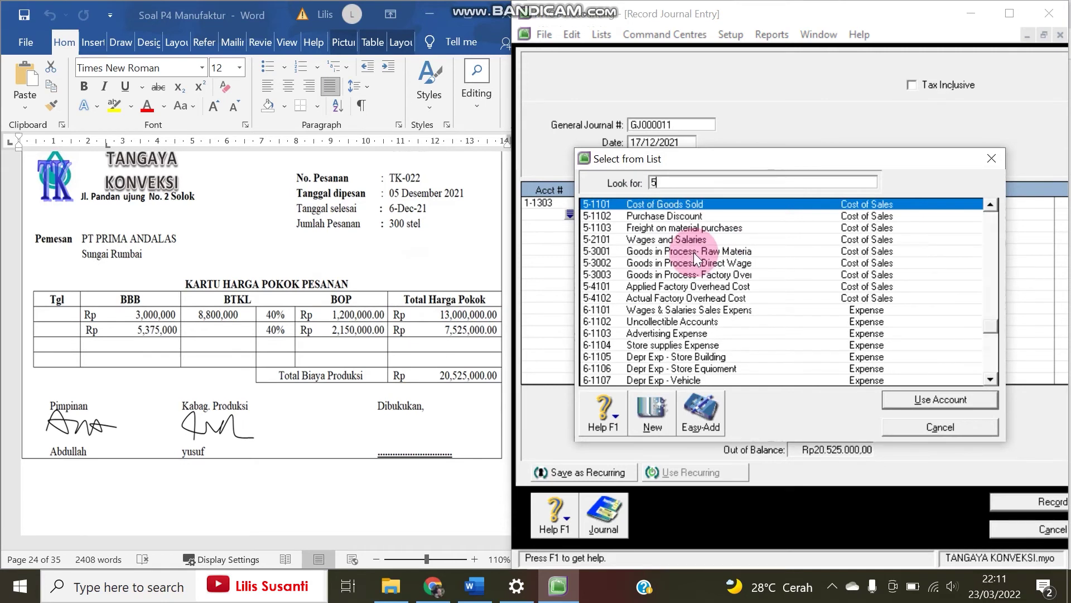
double_click(691, 251)
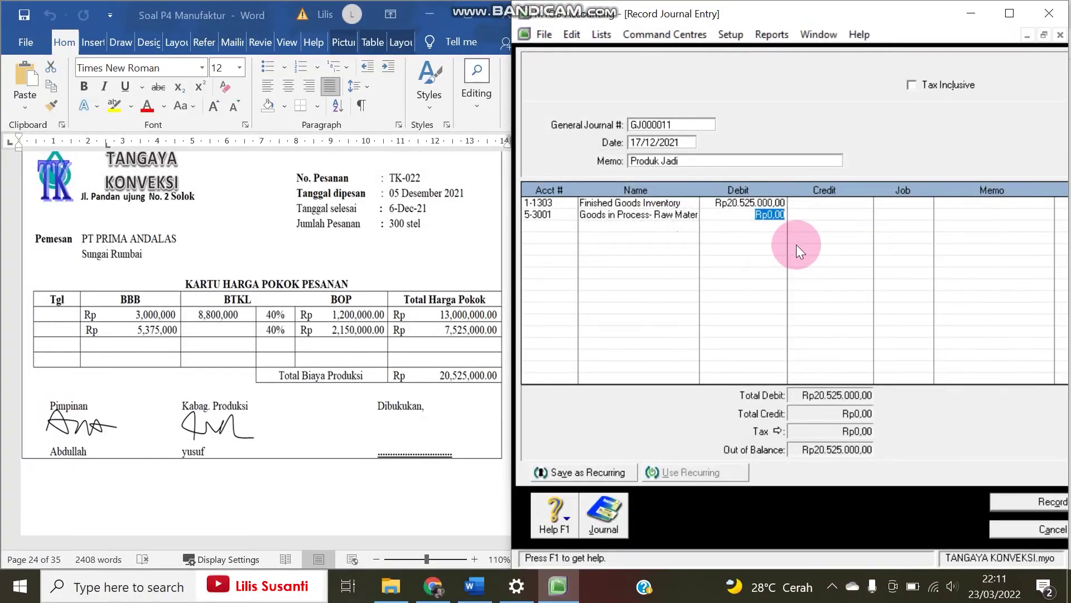
key("Tab")
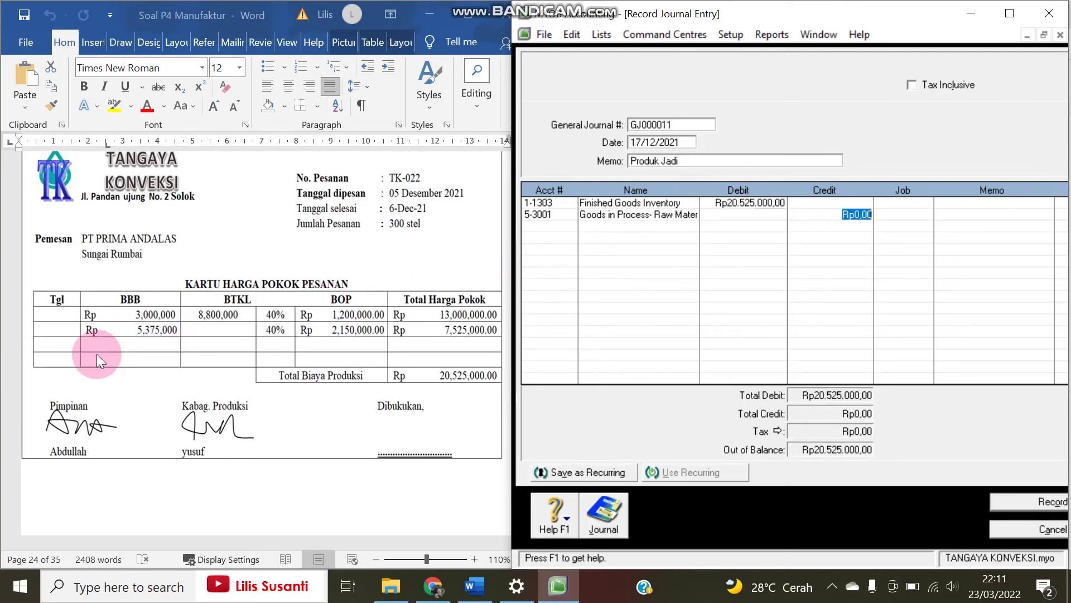
type("2")
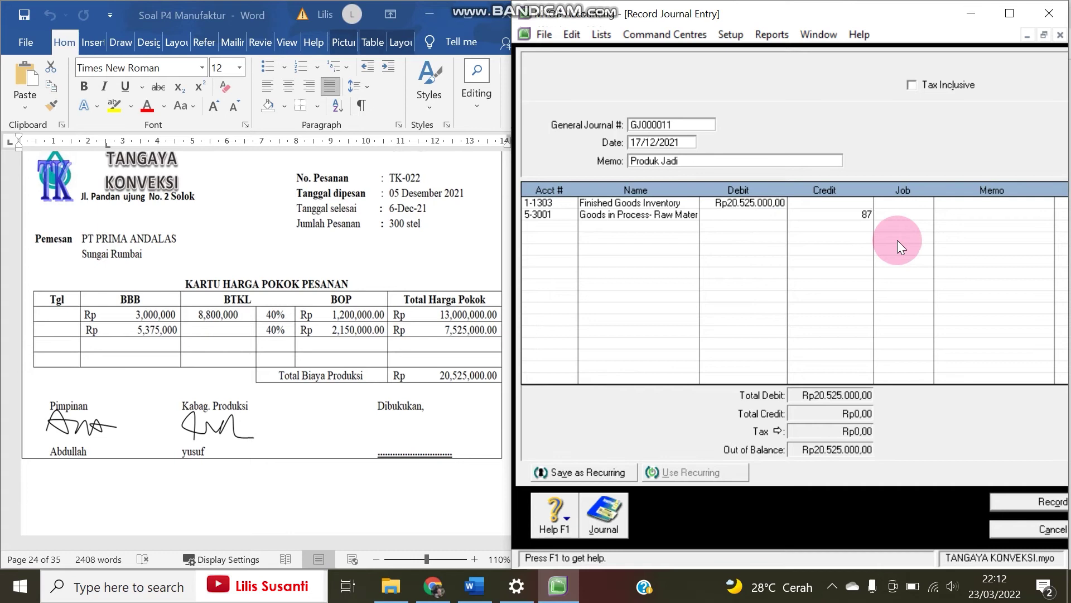
type("375000")
key("Return")
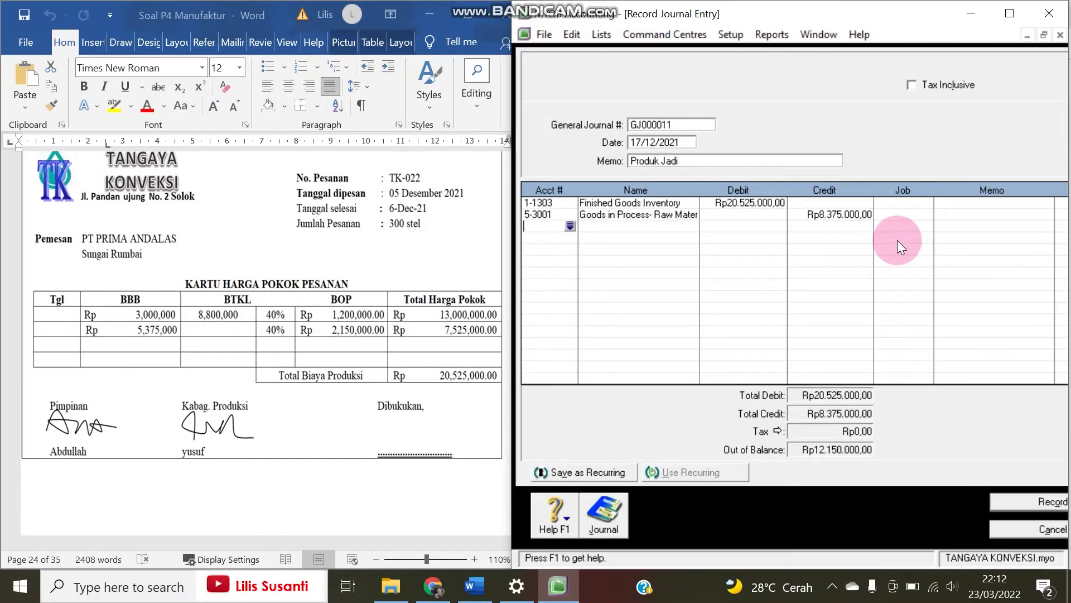
- Credit account 5-3002 Goods in Process - Direct Wages for Rp8.800.000 on the journal's third line
key("Return")
type("5")
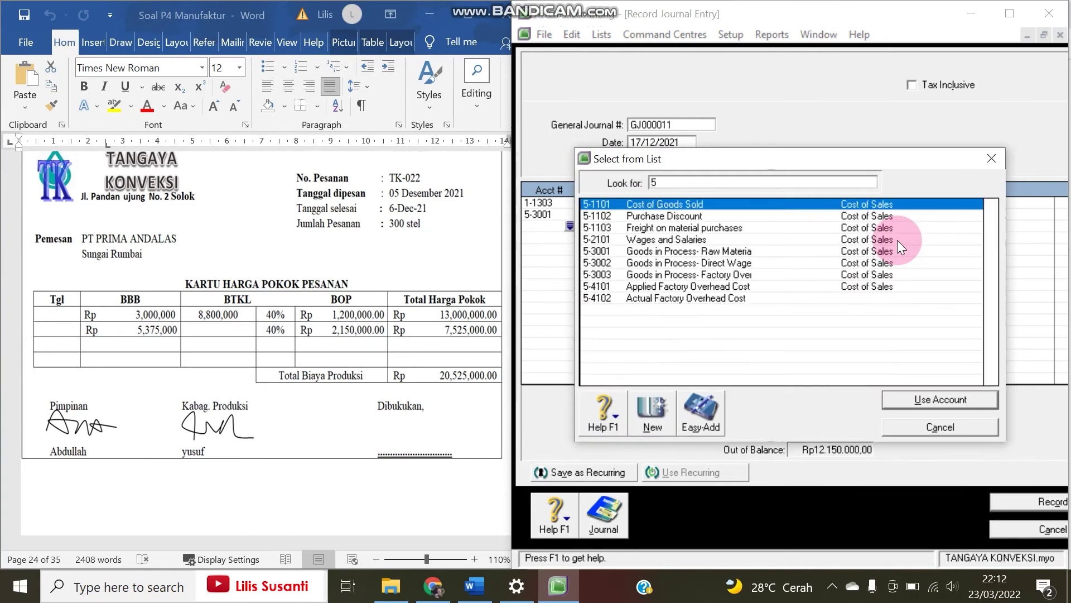
double_click(715, 266)
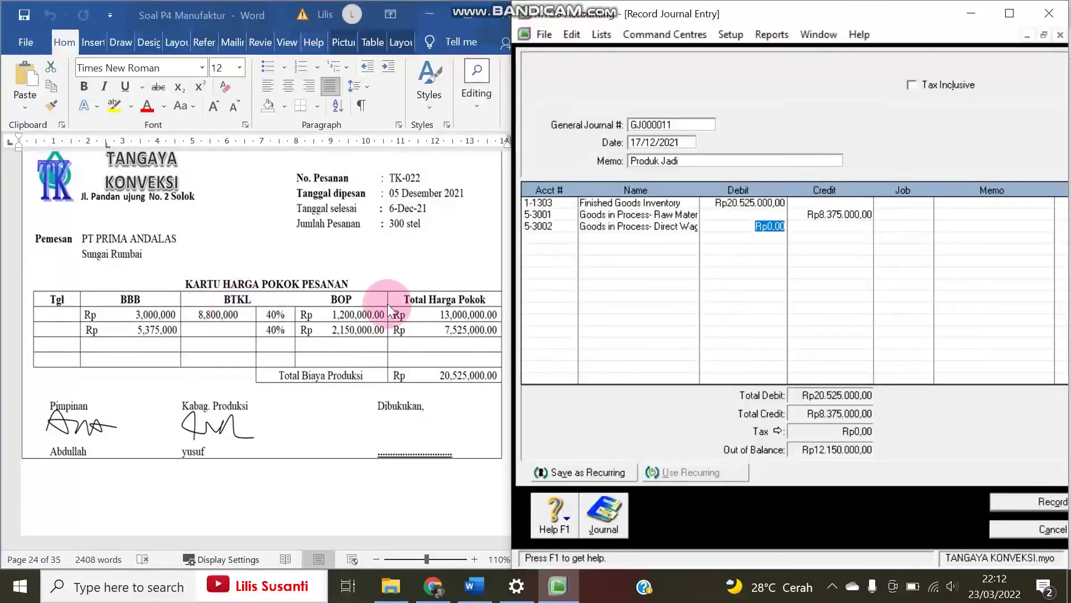
key("Tab")
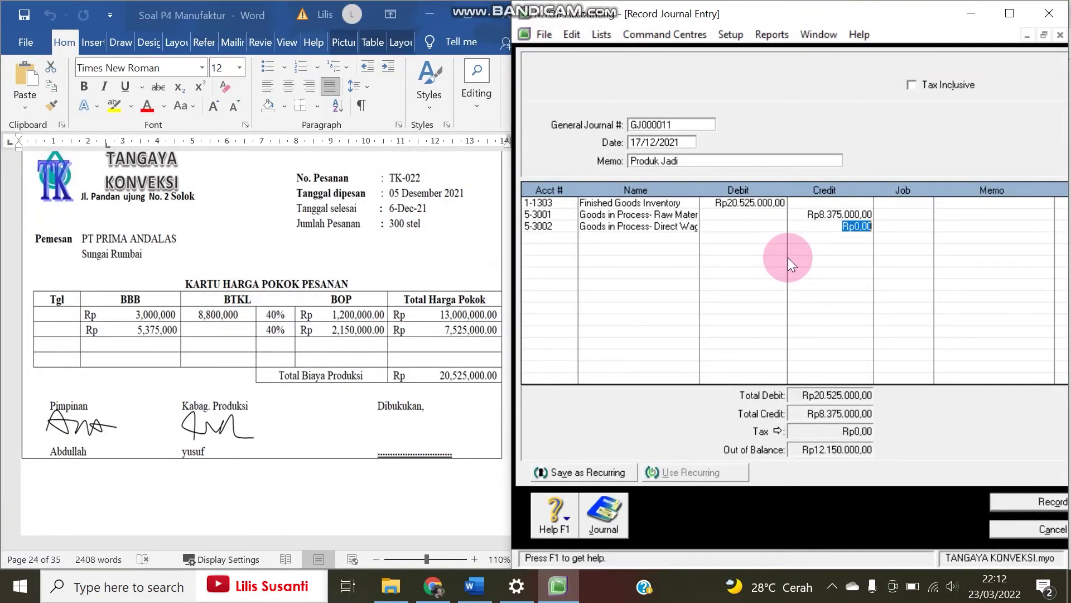
type("8.800.000")
key("Return")
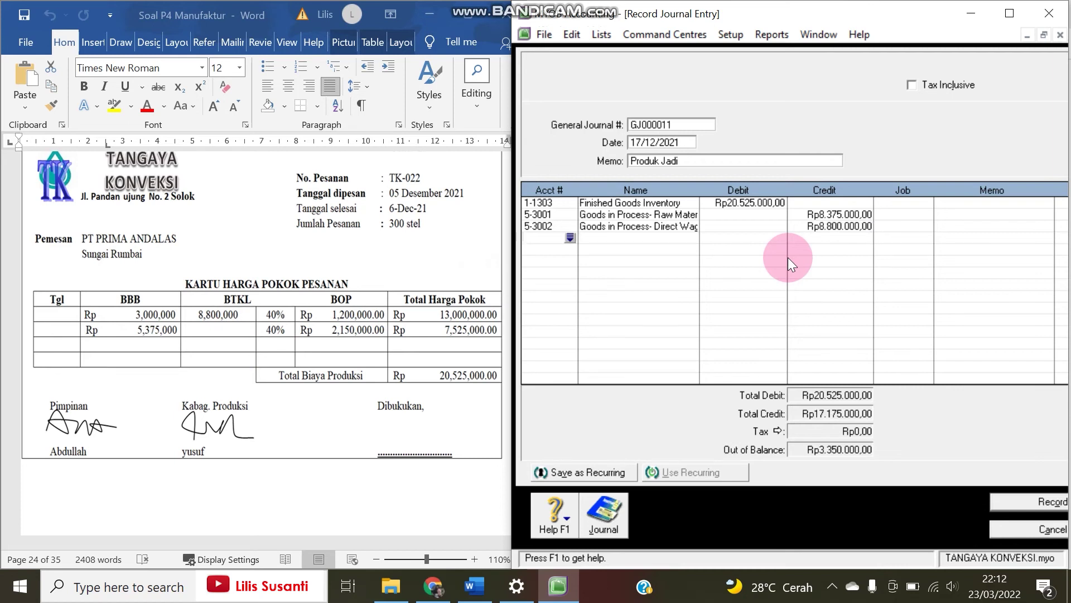
- Credit account 5-3003 Goods in Process - Factory Overhead for Rp3.350.000 on the journal's fourth line
key("Return")
type("5")
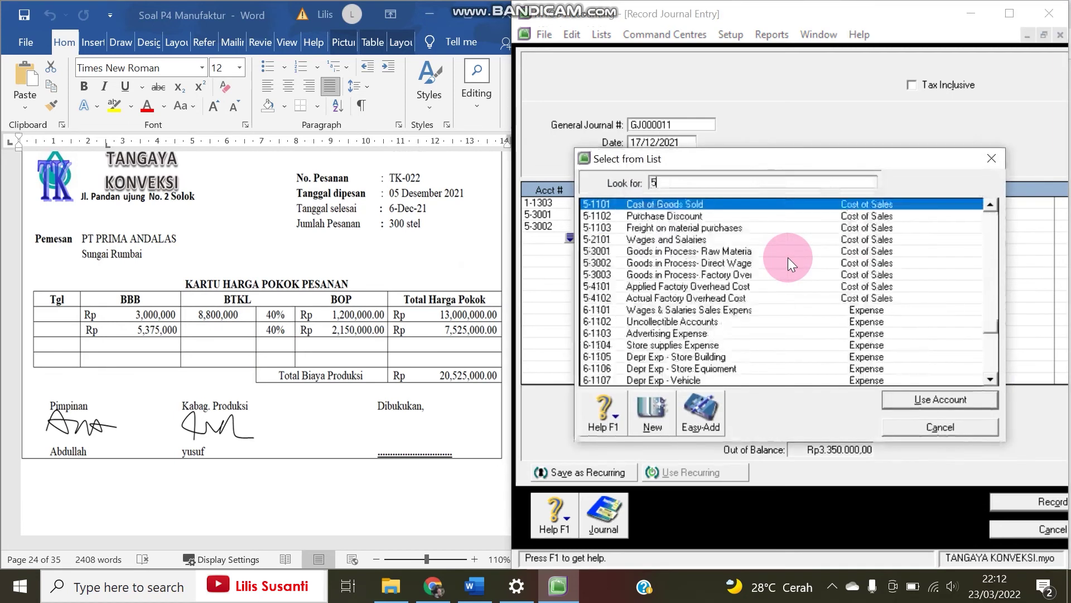
left_click(701, 276)
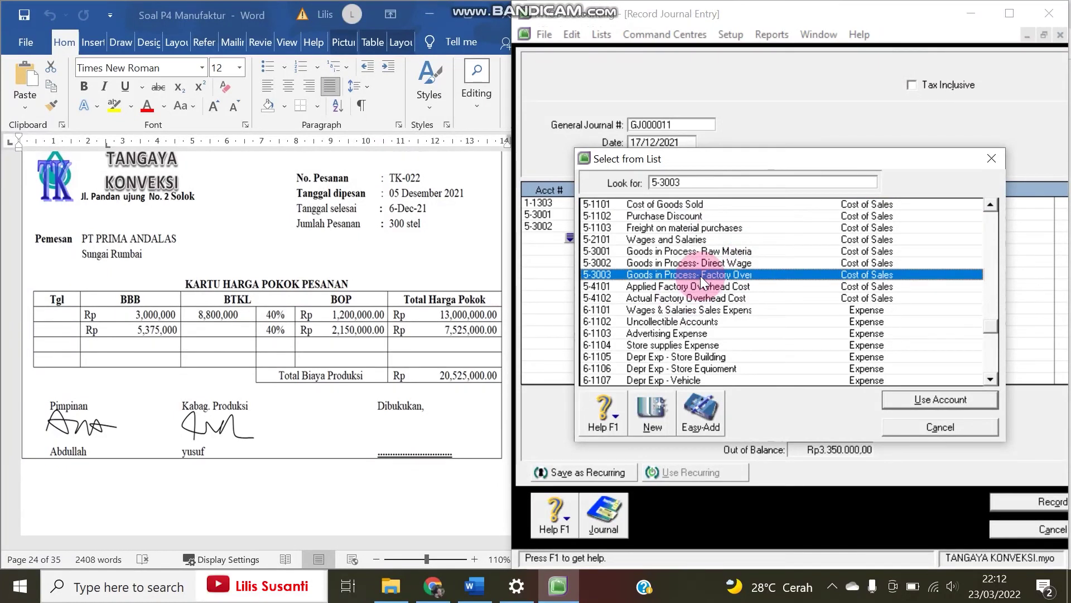
double_click(700, 276)
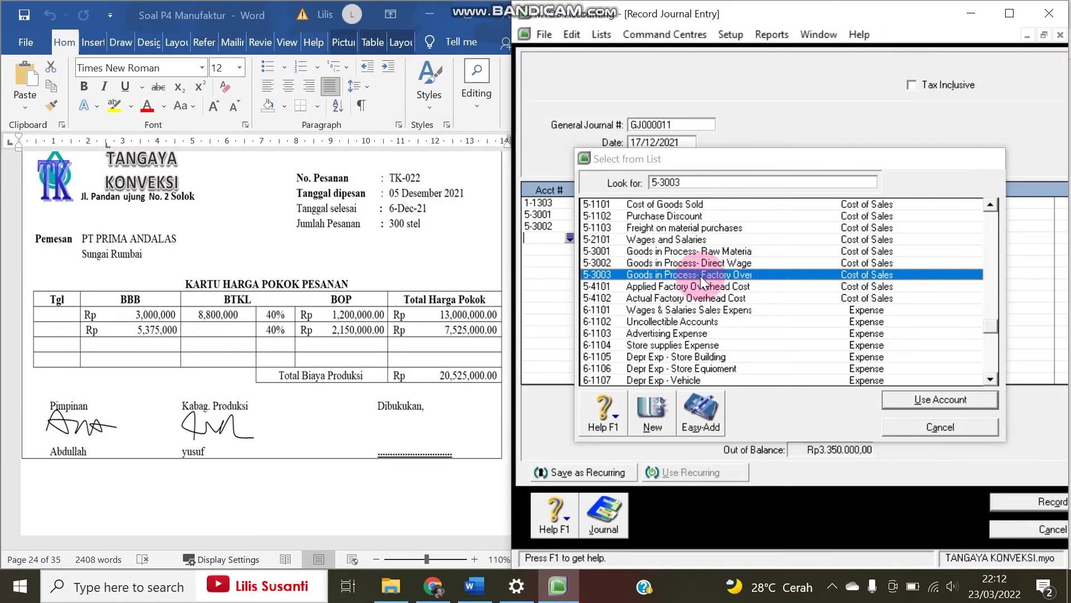
key("Tab")
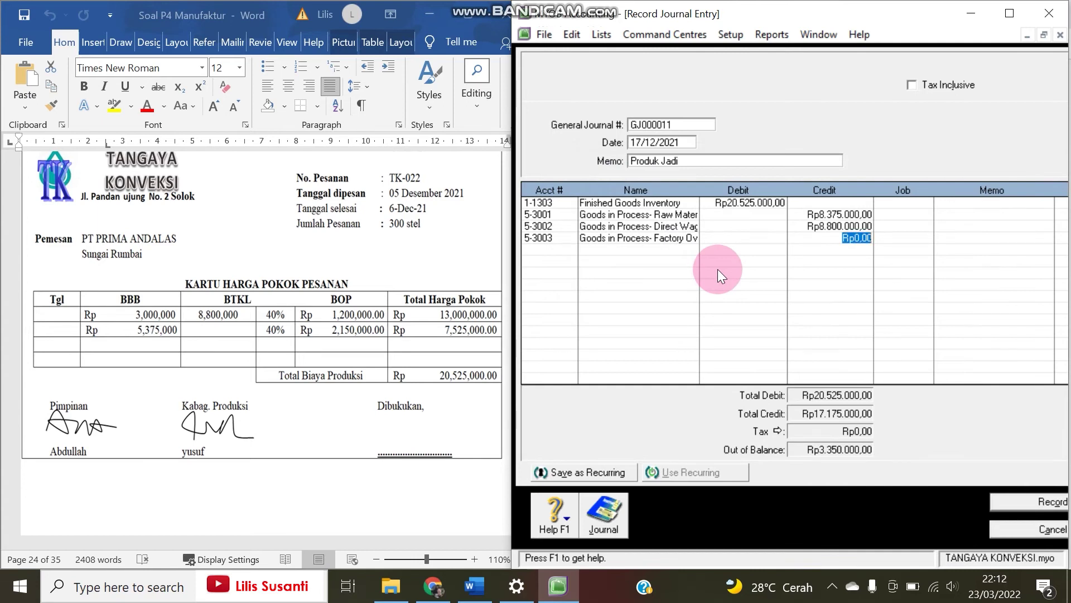
type("33500")
key("Tab")
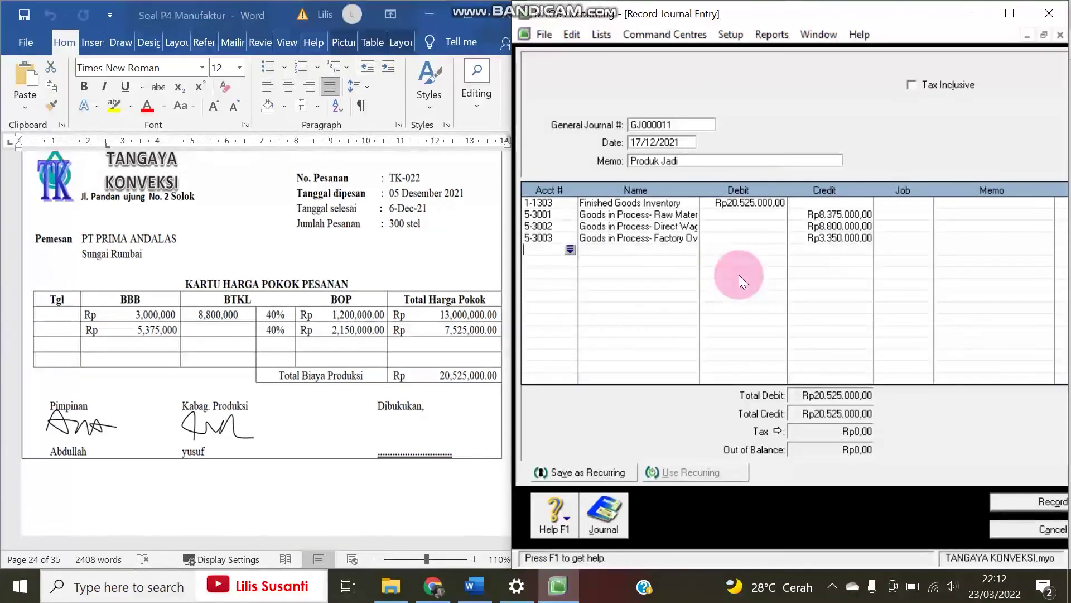
- Record the finished goods journal entry and check it among all transactions in the transaction journal
left_click(1014, 506)
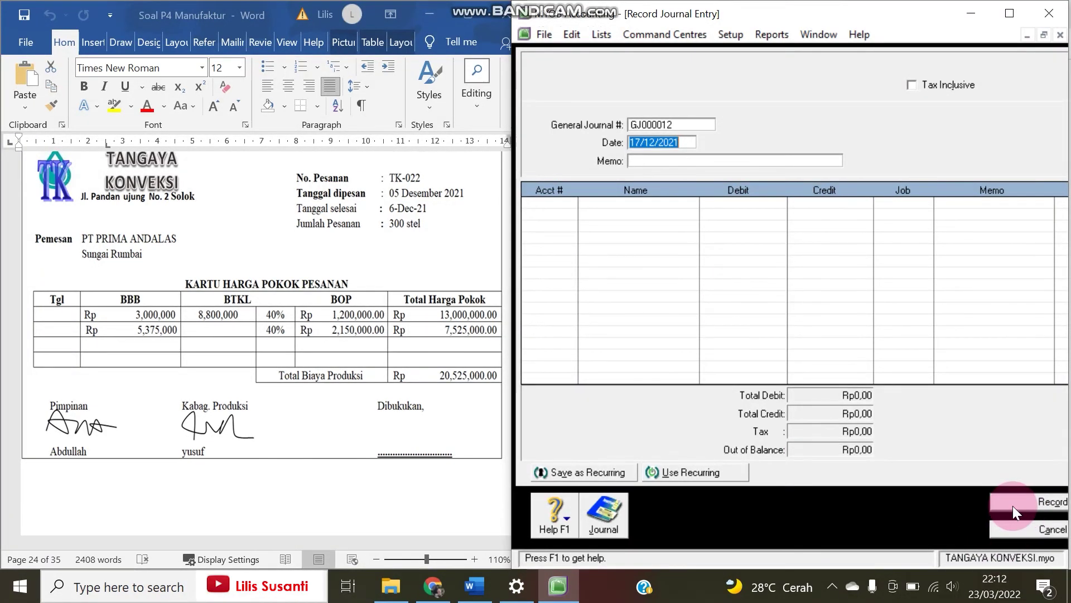
left_click(1029, 533)
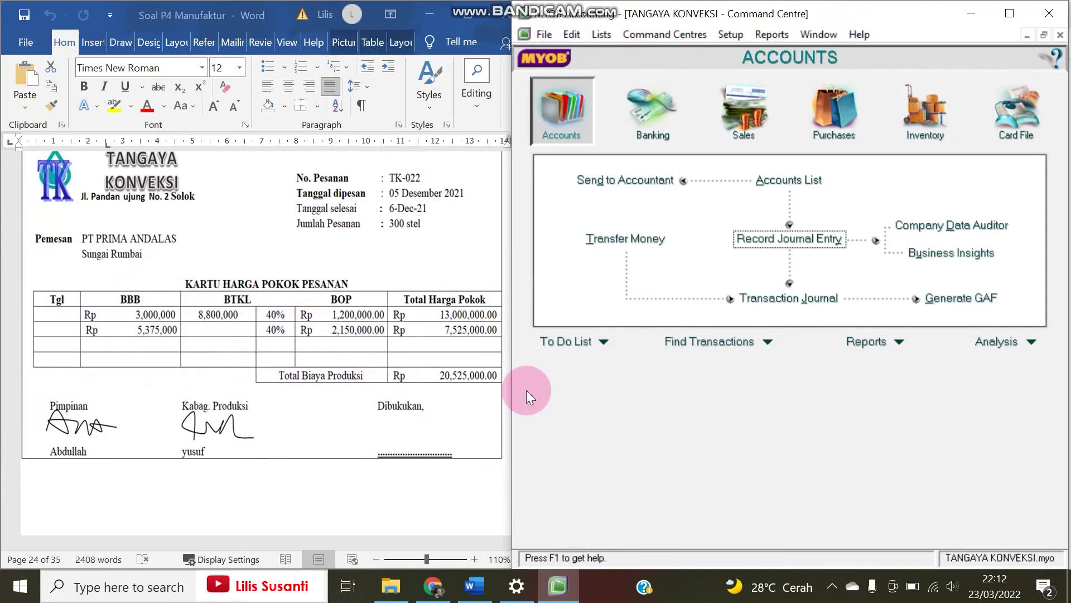
left_click(787, 299)
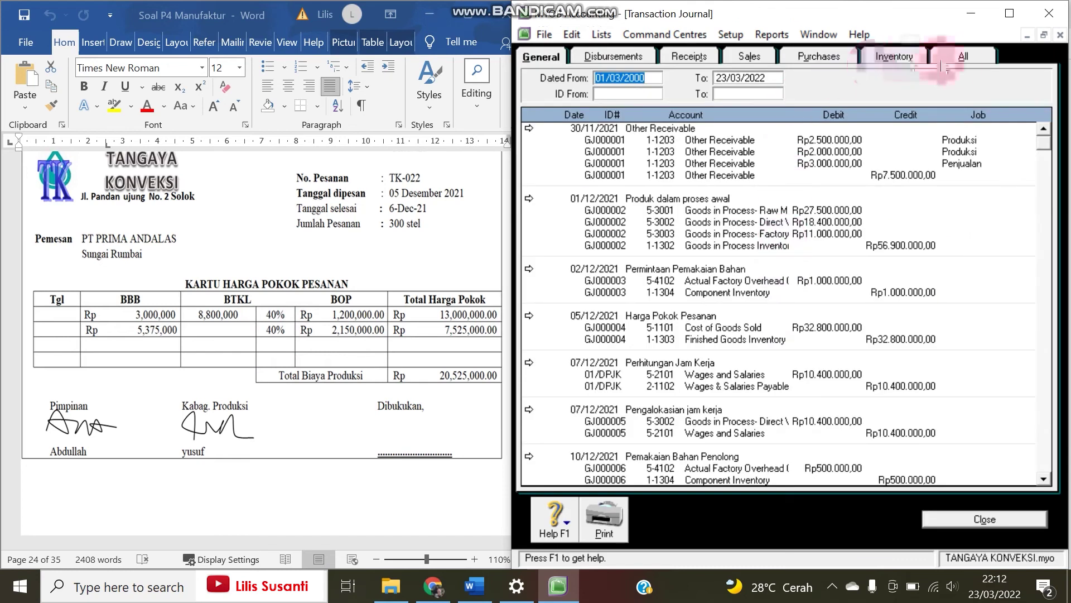
left_click(963, 56)
scroll(878, 300, "down", 10)
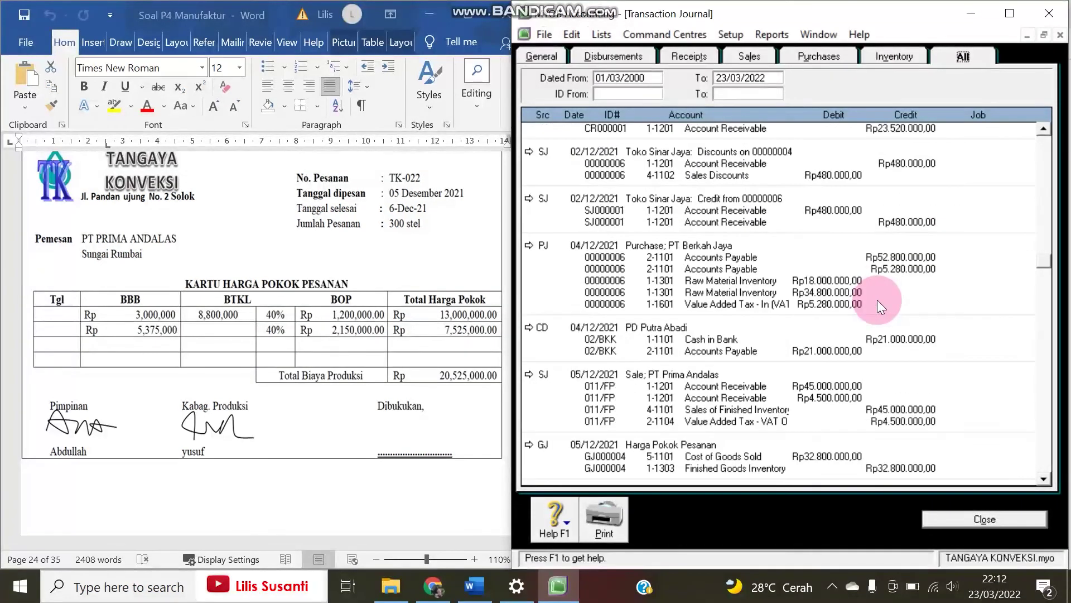
scroll(878, 299, "down", 9)
left_click_drag(1045, 312, 1042, 466)
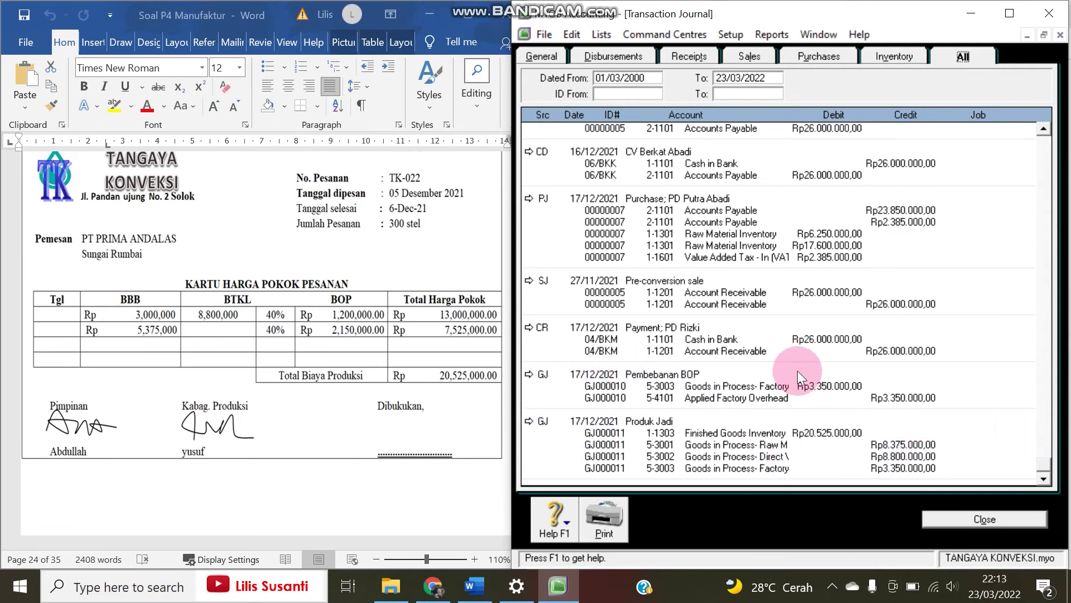
- Find voucher Bukti 28 in the Word document and start a new MYOB sales invoice for customer PD Rizki
left_click(202, 336)
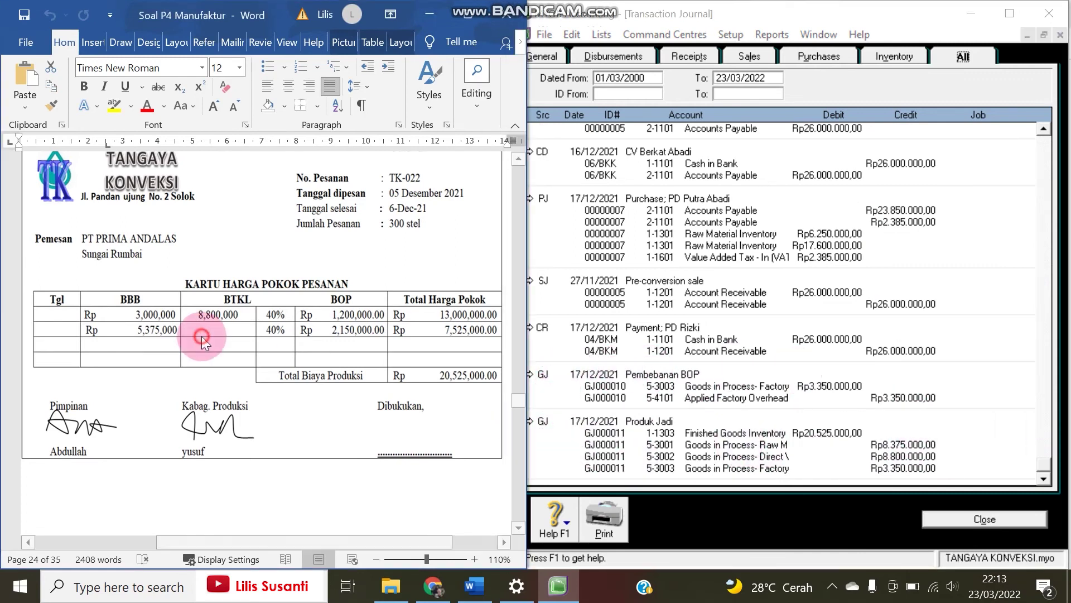
scroll(202, 336, "down", 6)
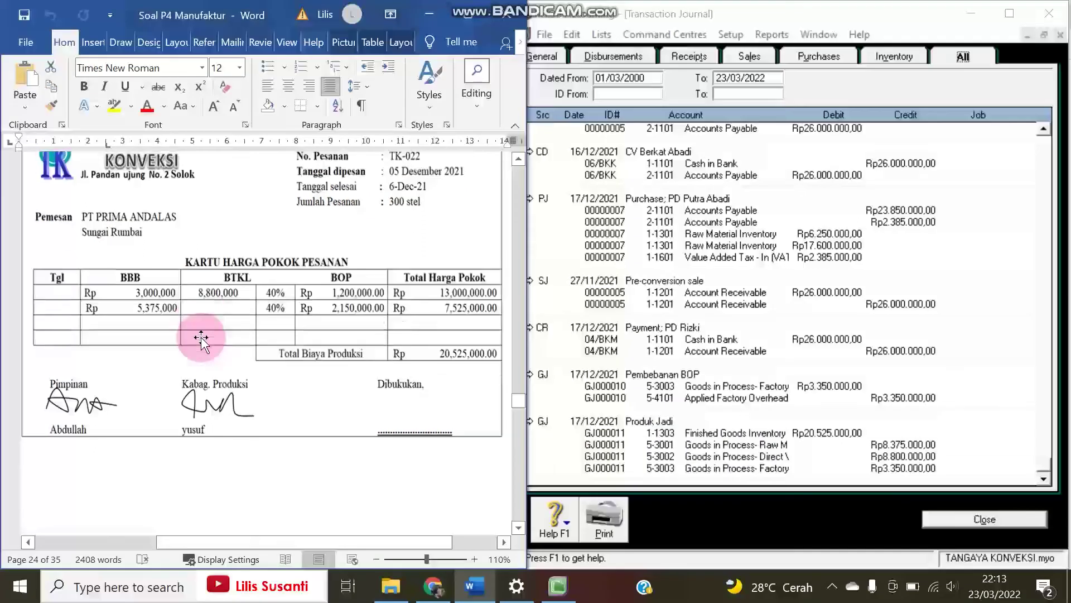
scroll(202, 338, "down", 5)
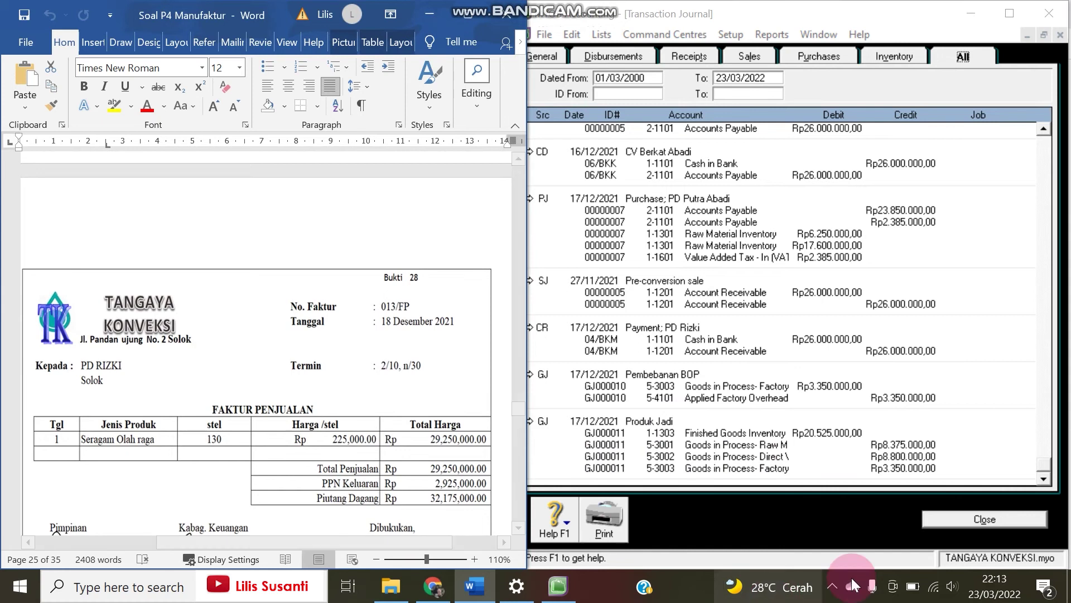
left_click(953, 519)
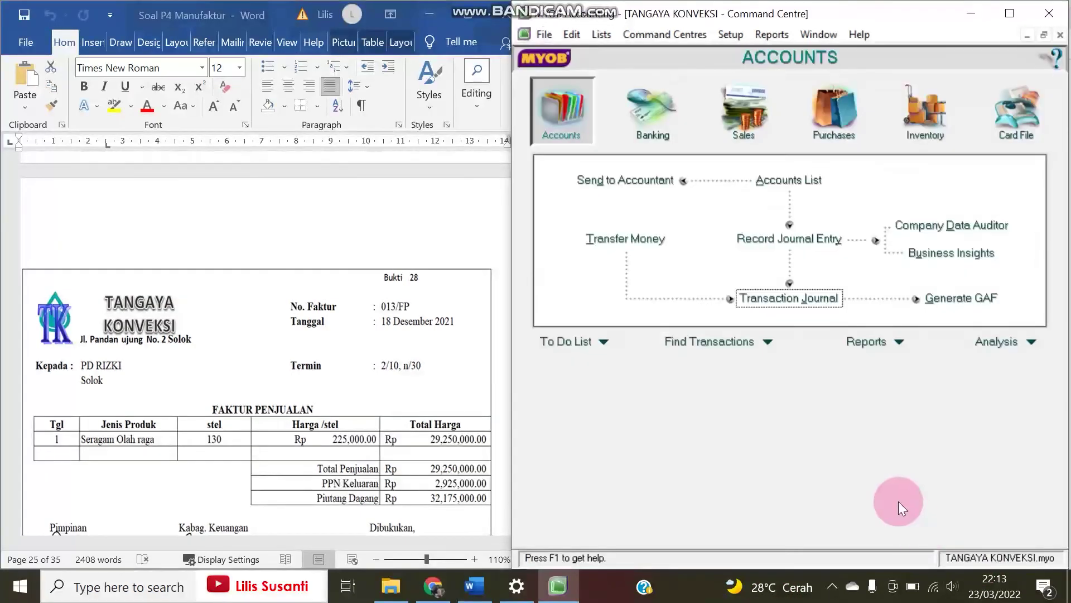
left_click(742, 100)
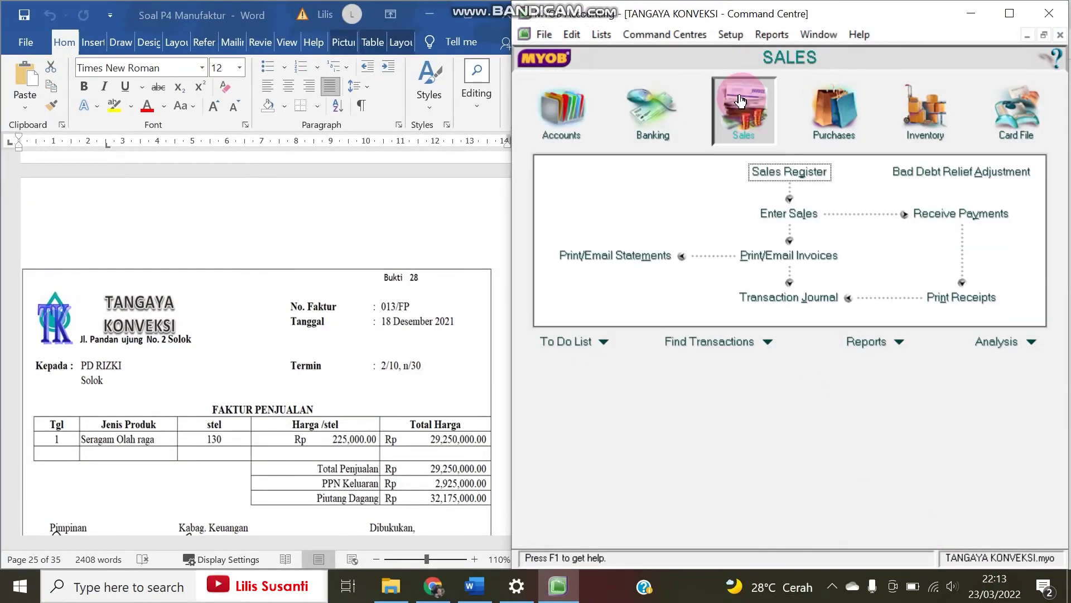
left_click(769, 215)
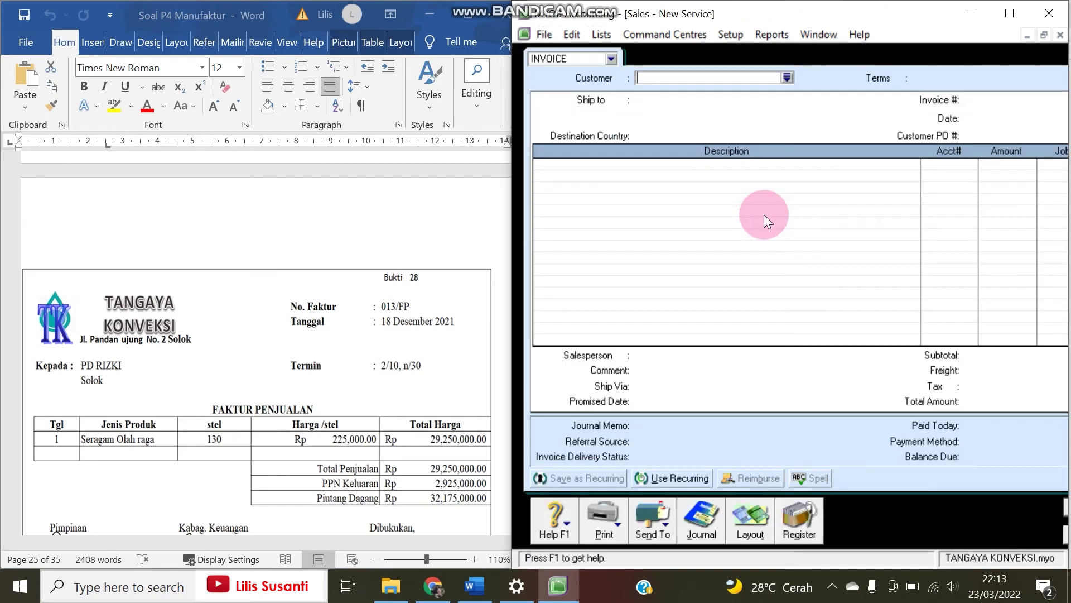
left_click(790, 76)
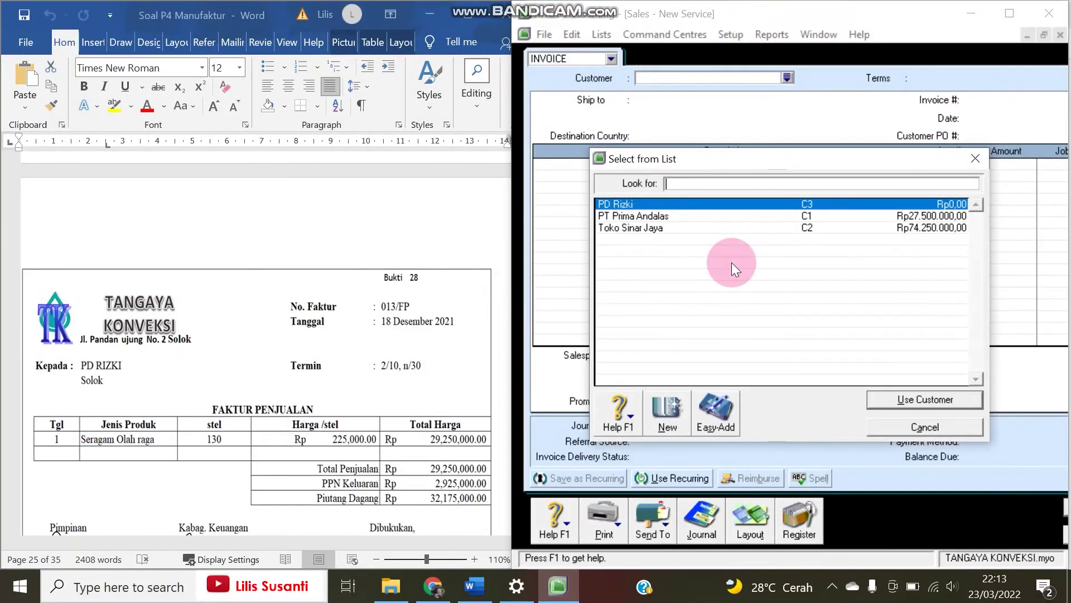
double_click(652, 204)
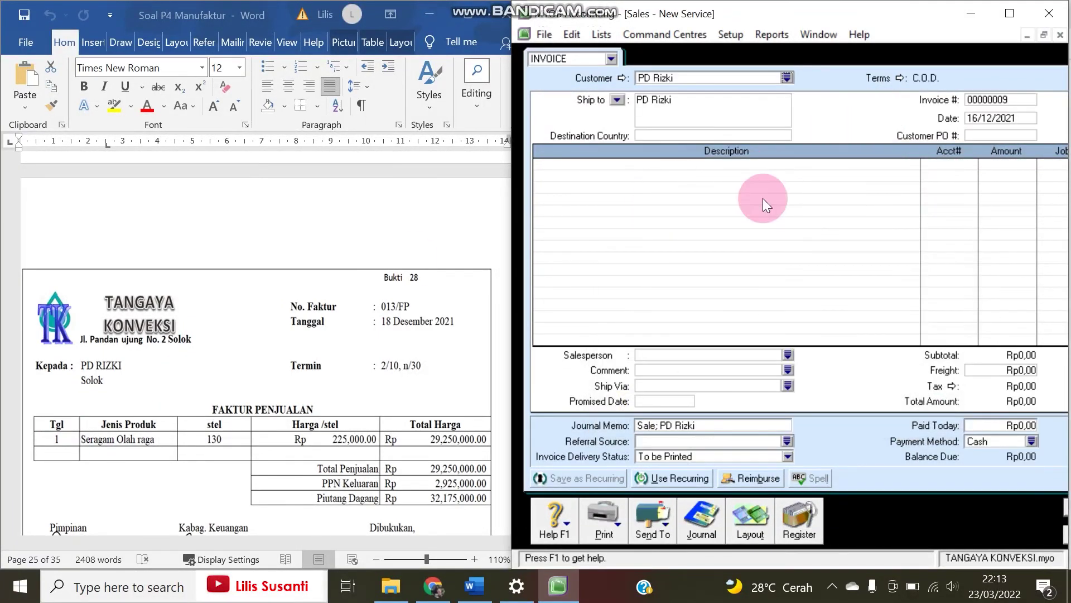
- Switch the sales invoice to the Item layout
left_click(747, 509)
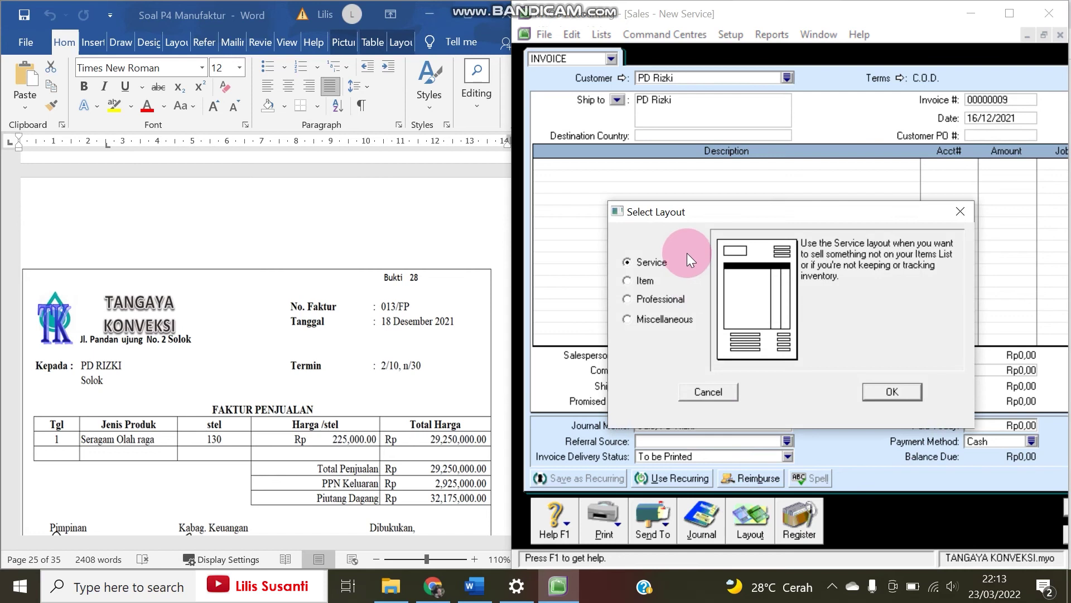
left_click(648, 282)
left_click(891, 391)
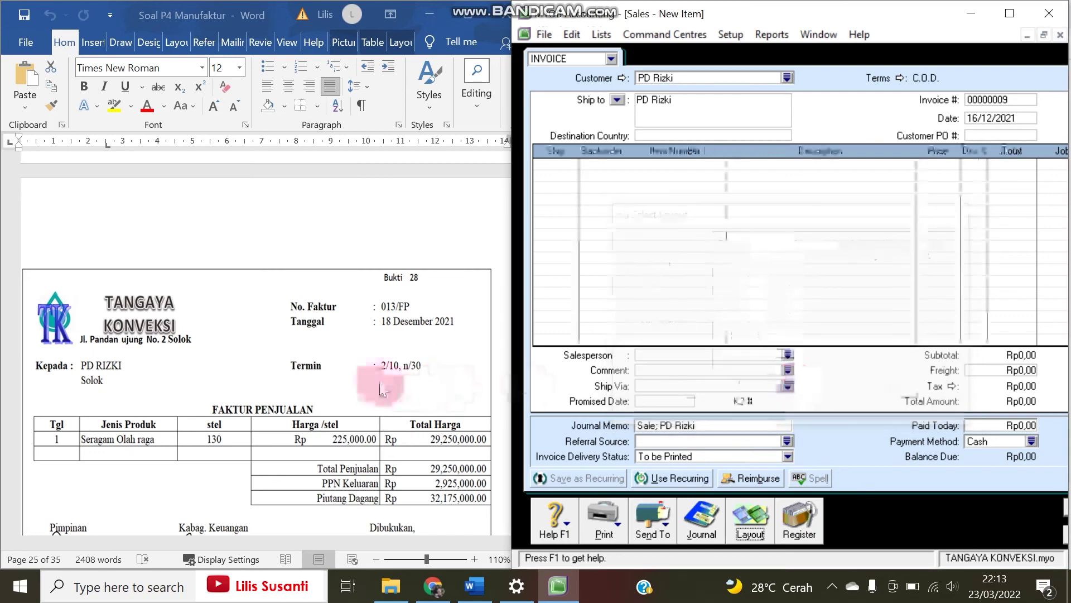
- Set the invoice's credit terms to payment in a given number of days, with 10 discount days, 30 balance due days and a 2% early-payment discount
left_click(897, 78)
left_click(870, 189)
left_click(870, 213)
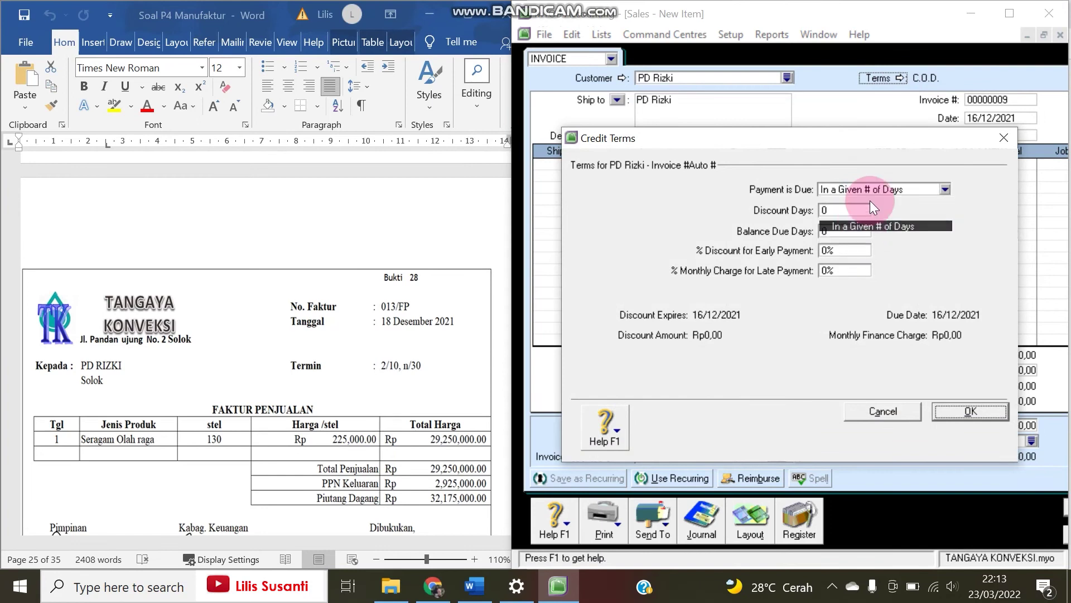
left_click(830, 210)
type("1")
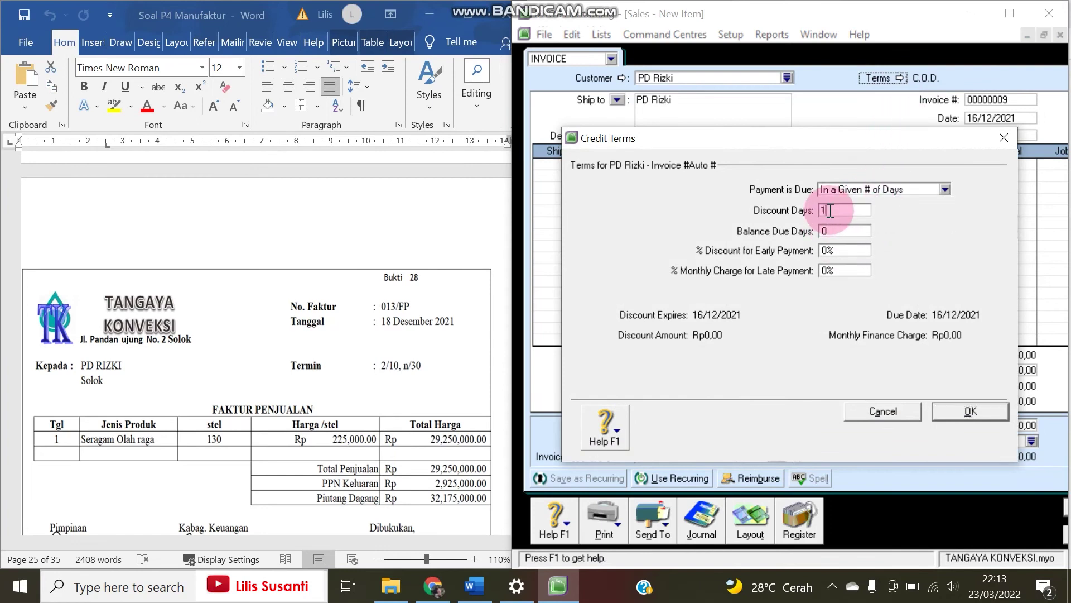
key("Tab")
type("30")
key("Tab")
key("Return")
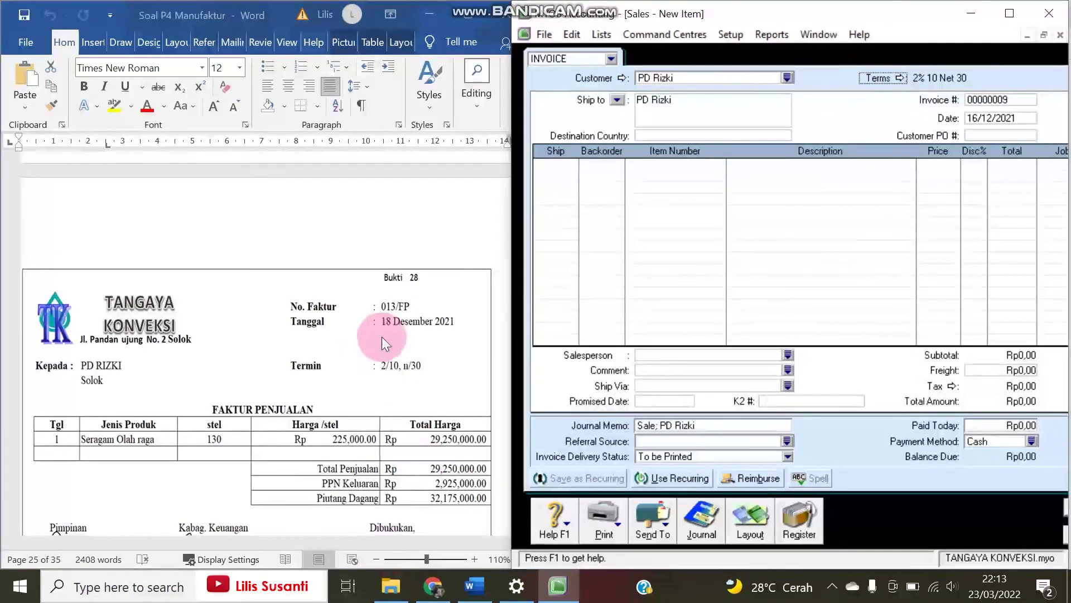
left_click(401, 366)
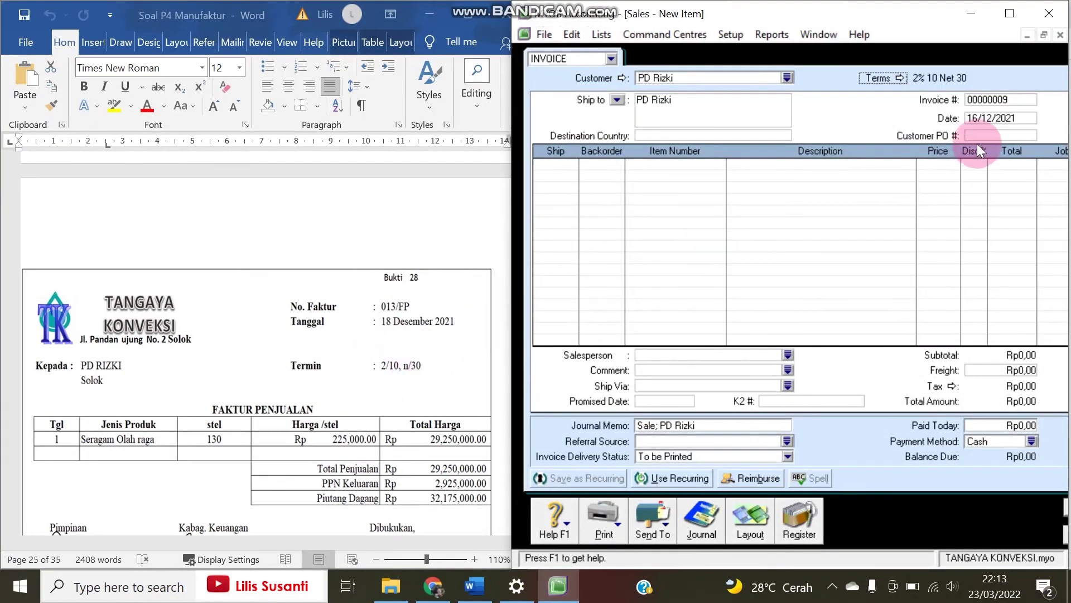
- Set the invoice number to 013/FP and its date to 18/12/2021
left_click(988, 99)
type("013/F")
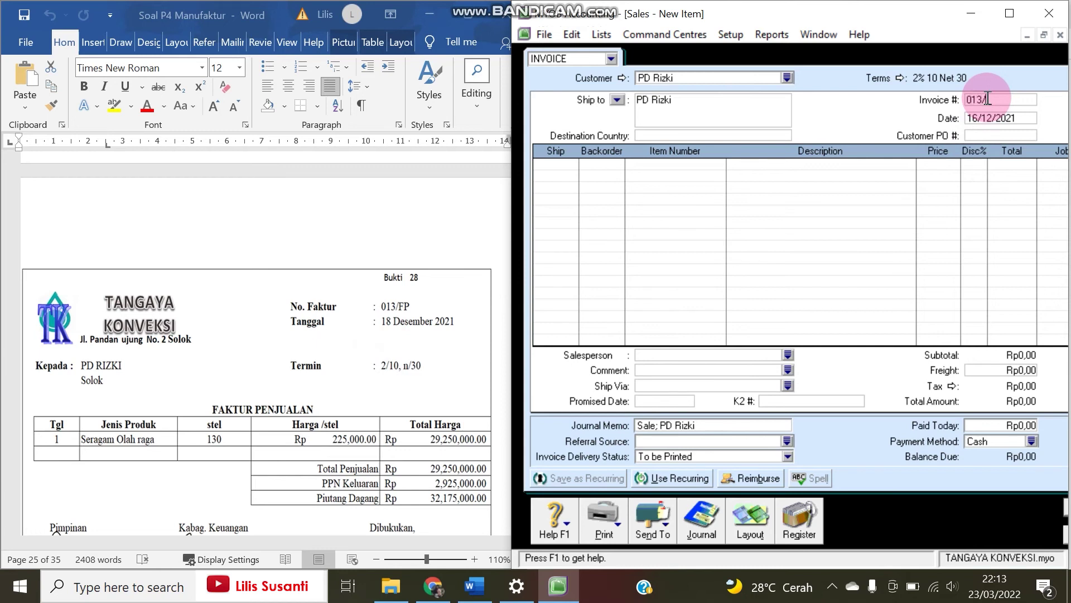
type("P")
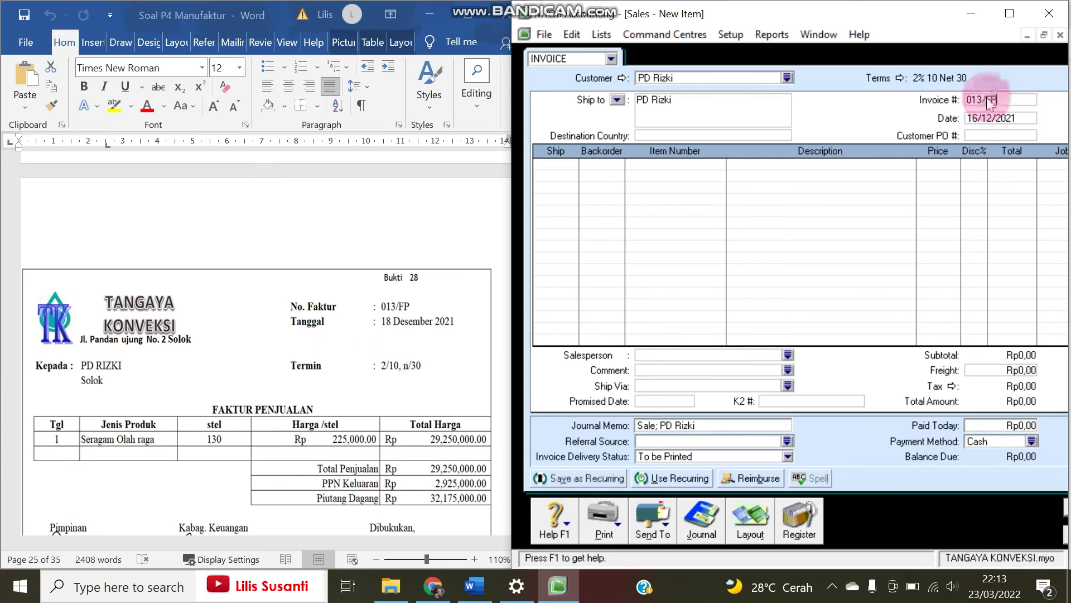
key("Tab")
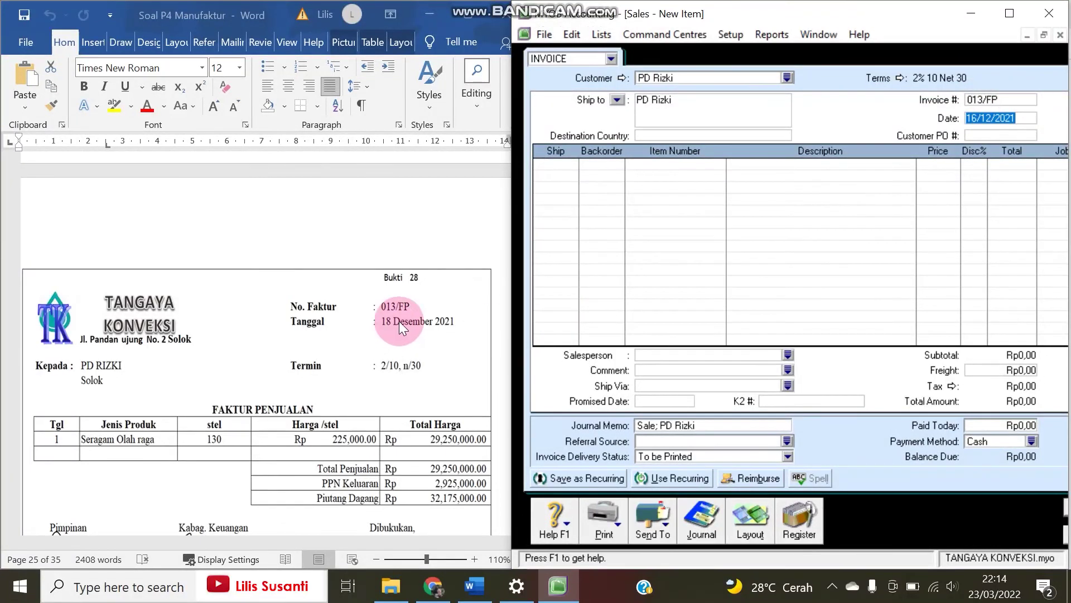
left_click(982, 115)
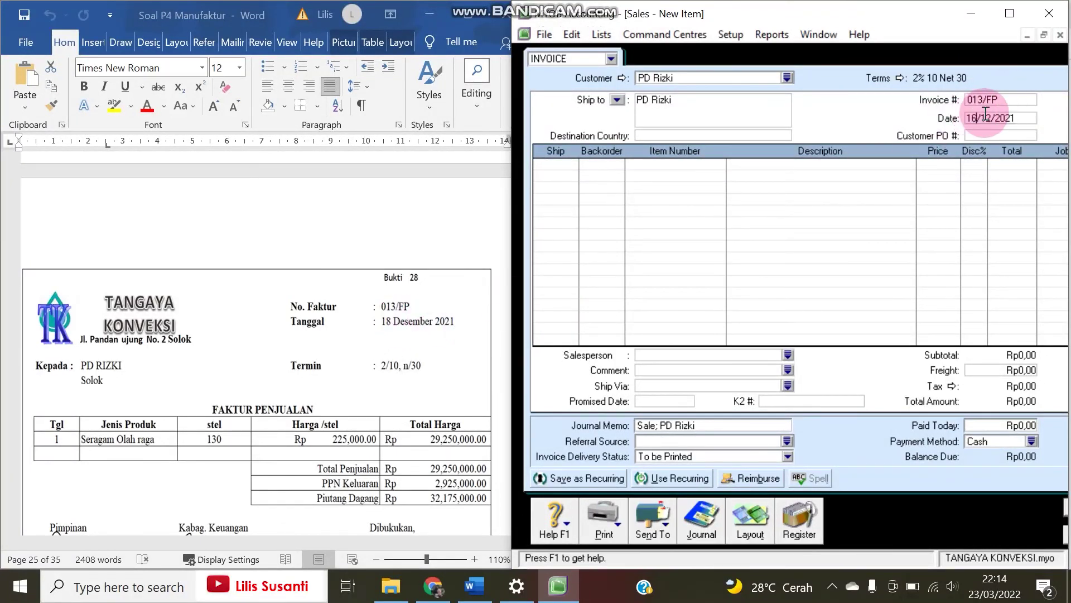
key("BackSpace")
type("8")
key("Tab")
key("Tab")
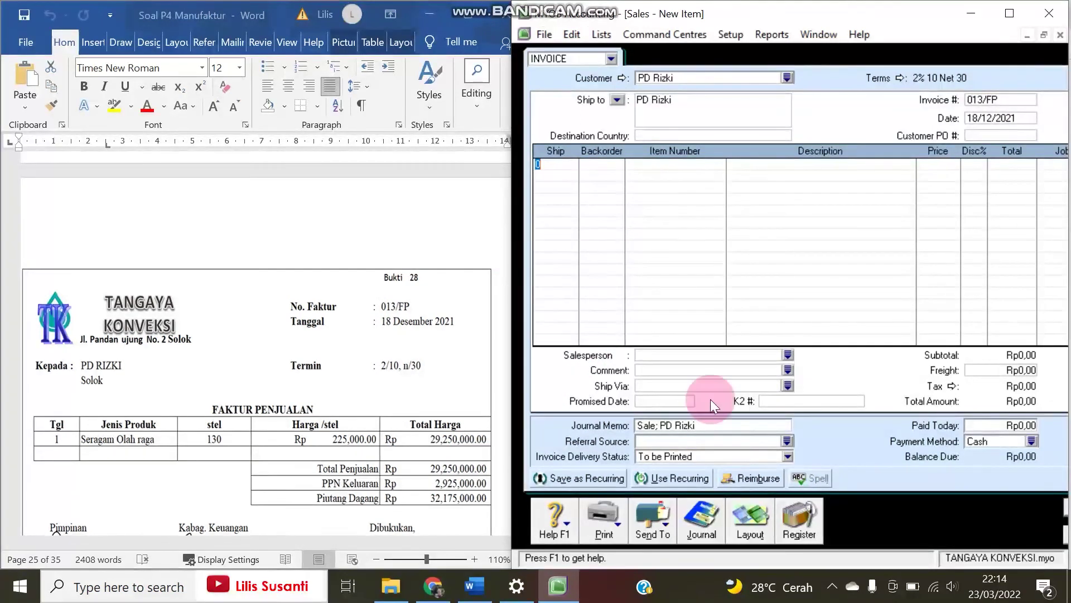
- Change the sales invoice back to the Service layout
left_click(741, 534)
left_click(642, 276)
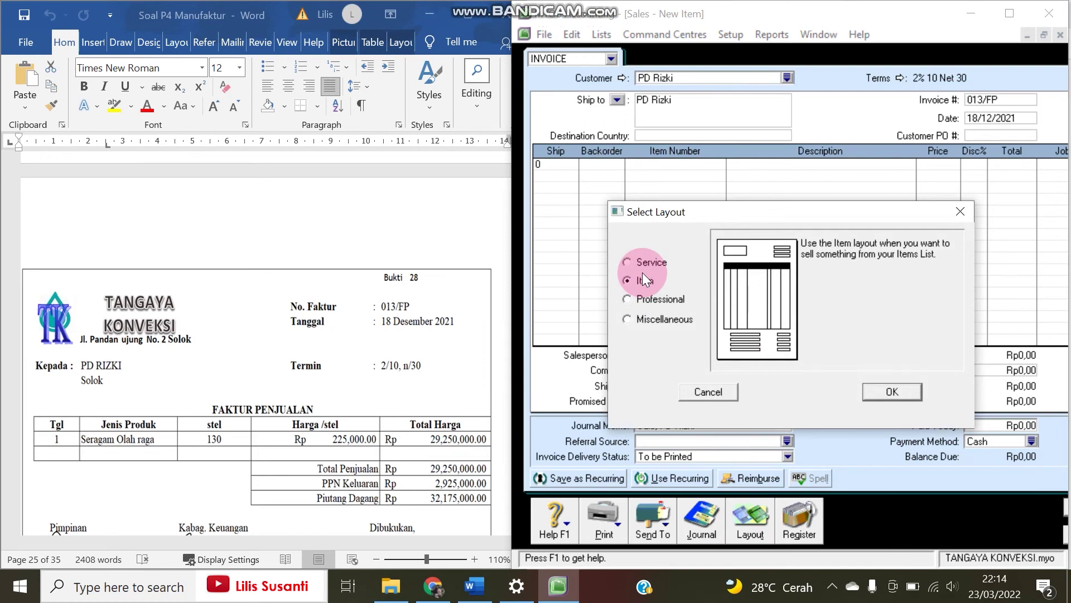
left_click(644, 262)
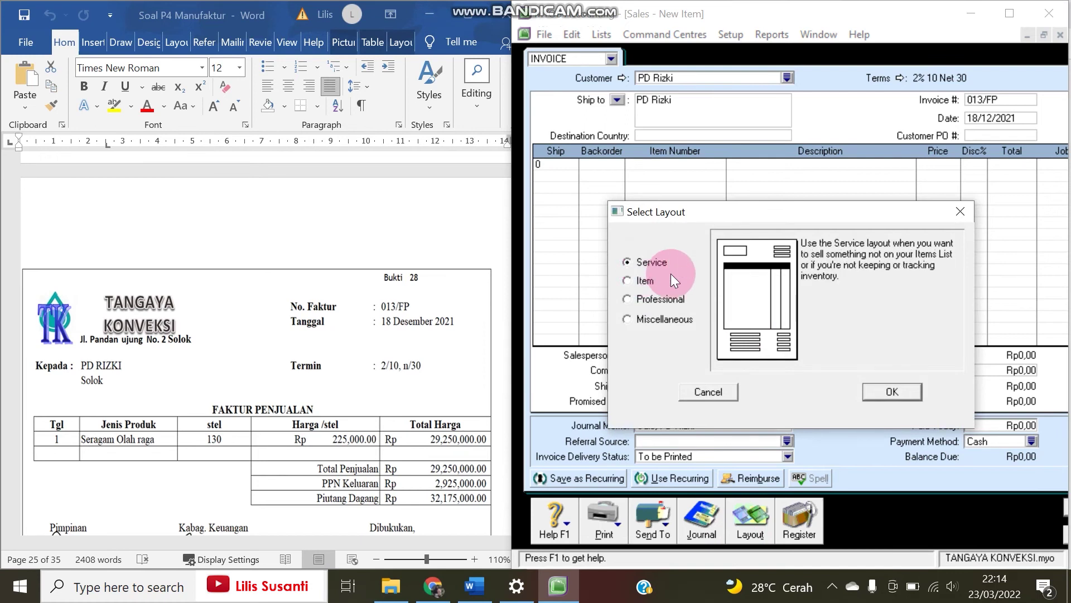
left_click(891, 392)
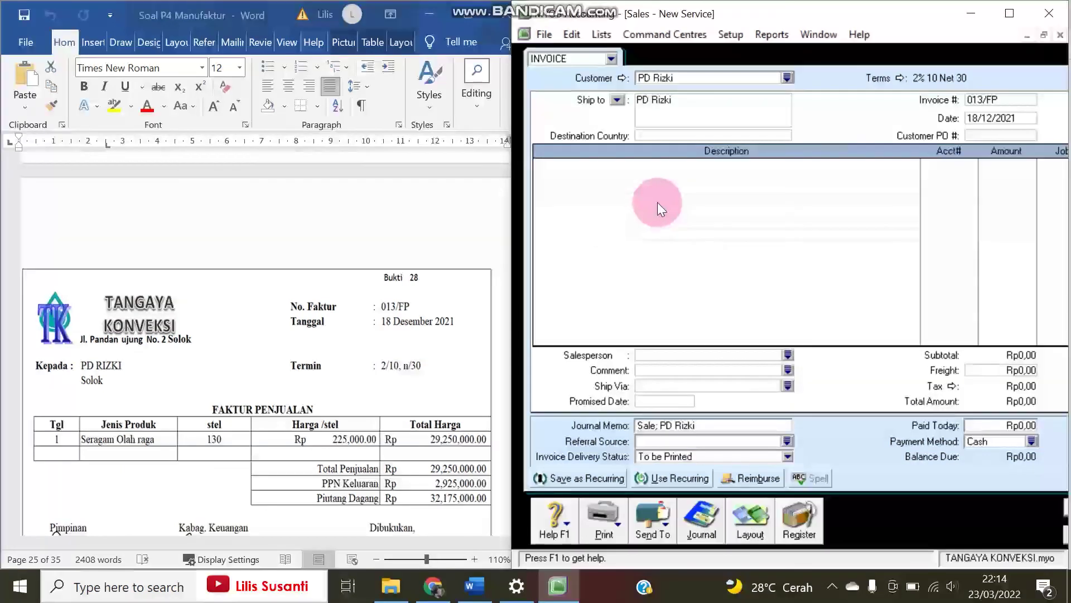
- Enter the invoice line "Seragam Olah raga 130 stel" and assign it to account 4-1101 Sales of Finished Inventory
left_click(588, 165)
type("Pen")
key("BackSpace")
key("BackSpace")
key("BackSpace")
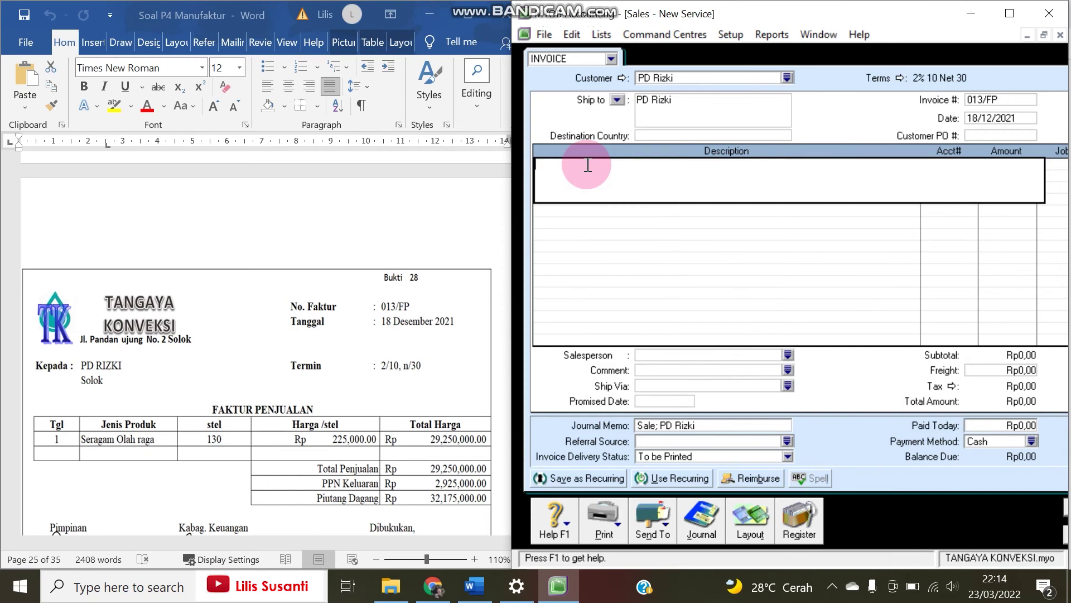
type("Seragam Olah raga 130 stel")
key("Tab")
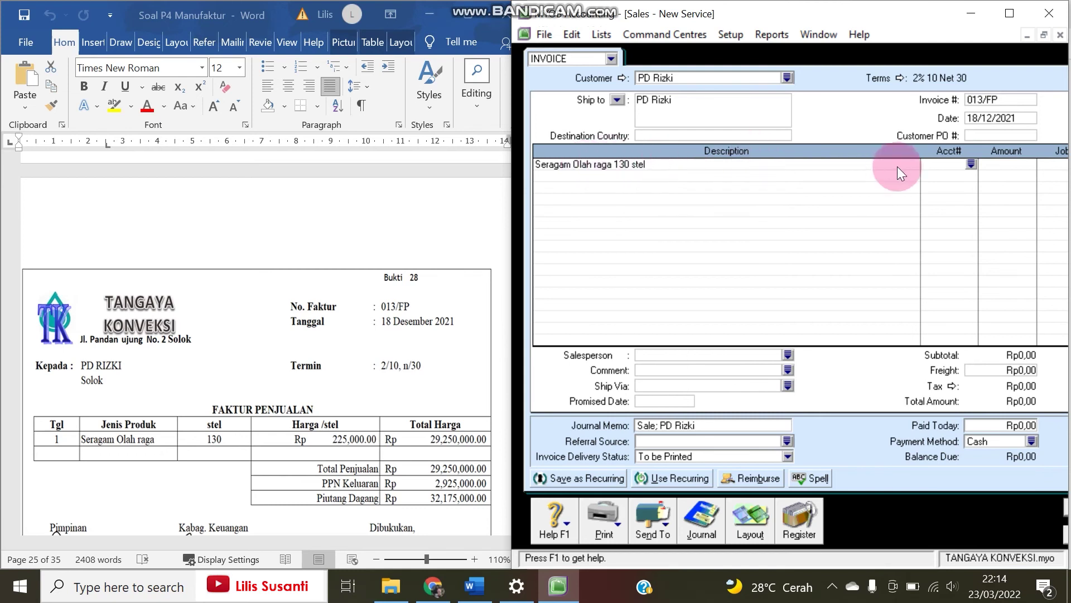
left_click(971, 163)
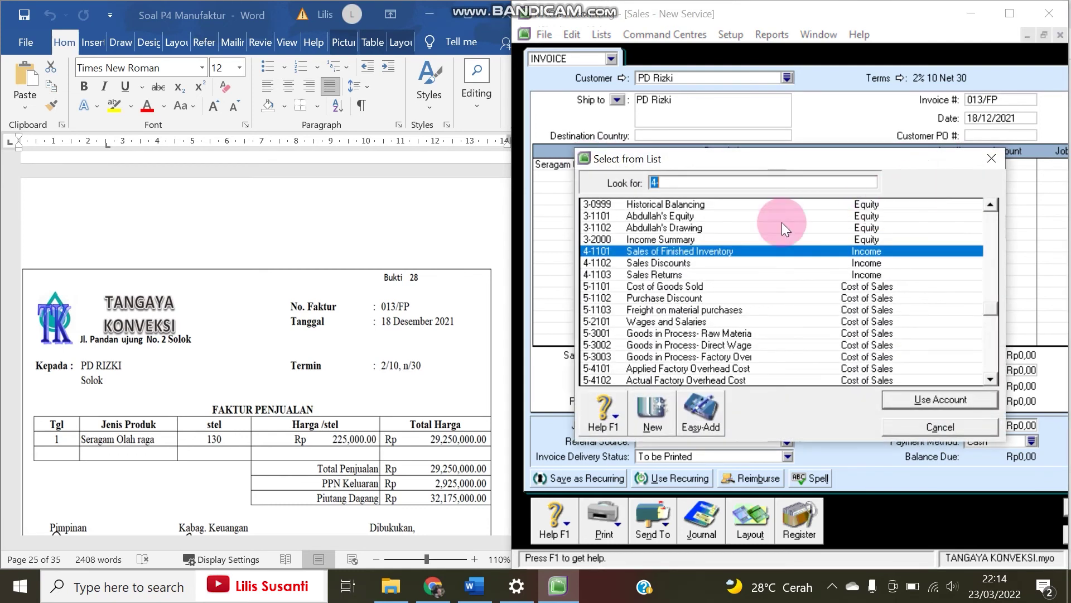
double_click(680, 251)
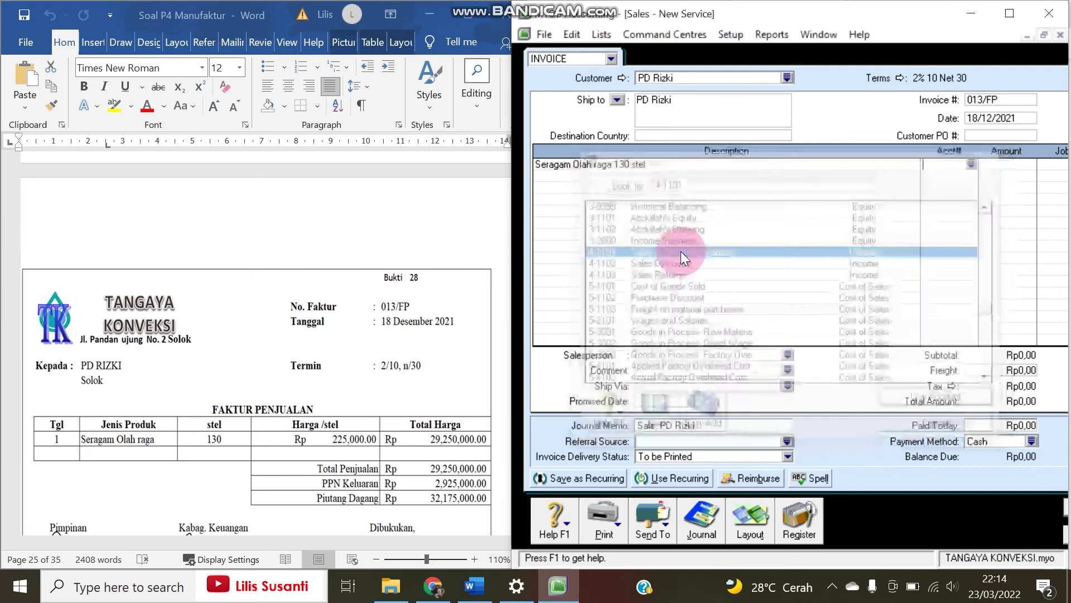
- Set the sportswear line's amount to Rp29.250.000 and its tax code to PPN, widening the MYOB window to reach the tax column
left_click_drag(508, 212, 457, 218)
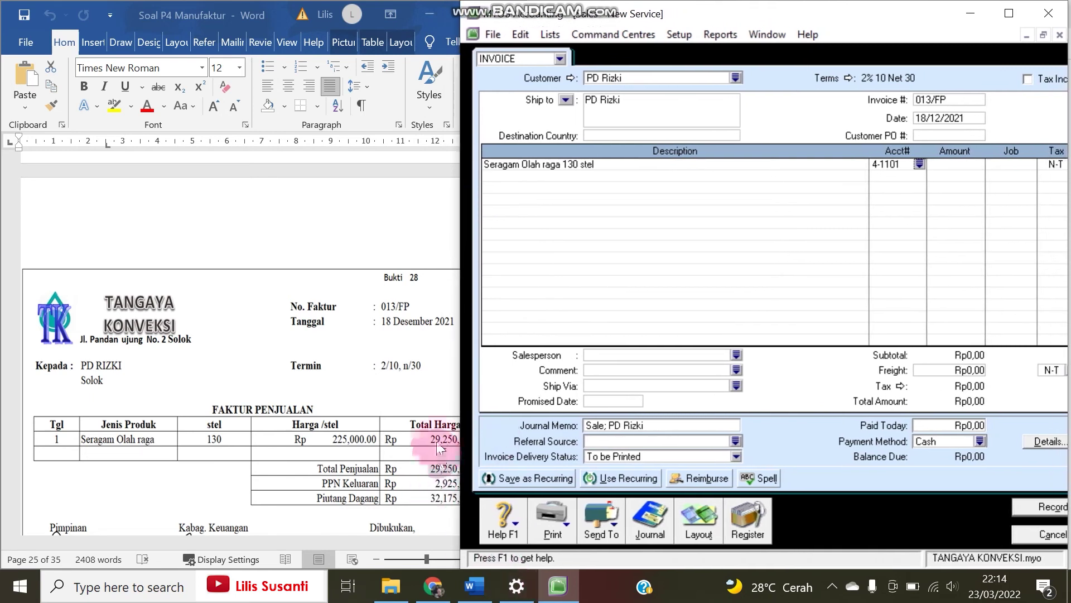
left_click(955, 166)
type("29.2")
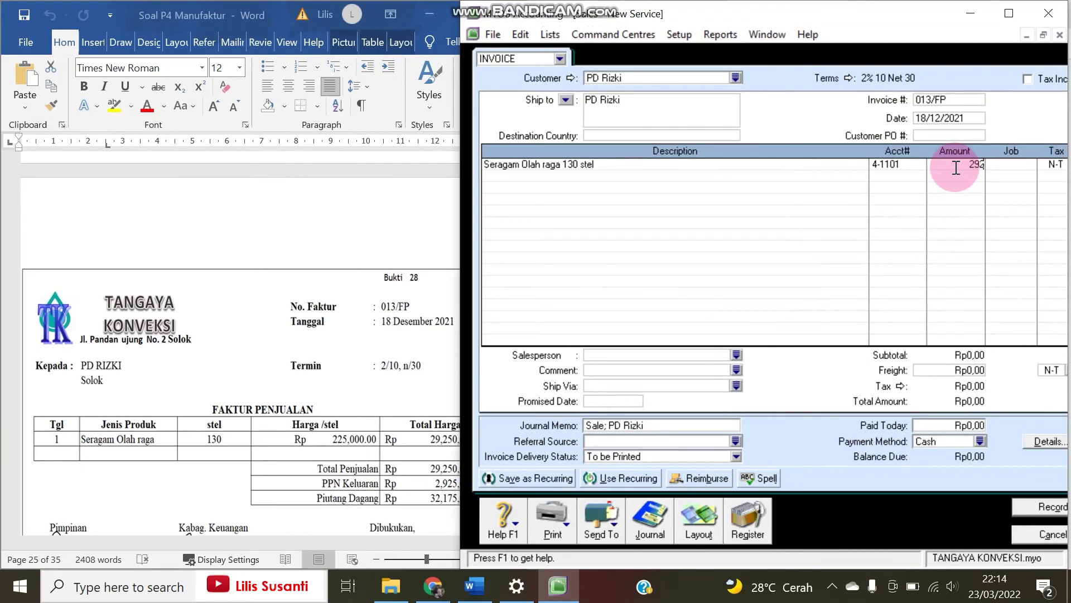
type("50.000")
key("Tab")
key("Tab")
type("PPN")
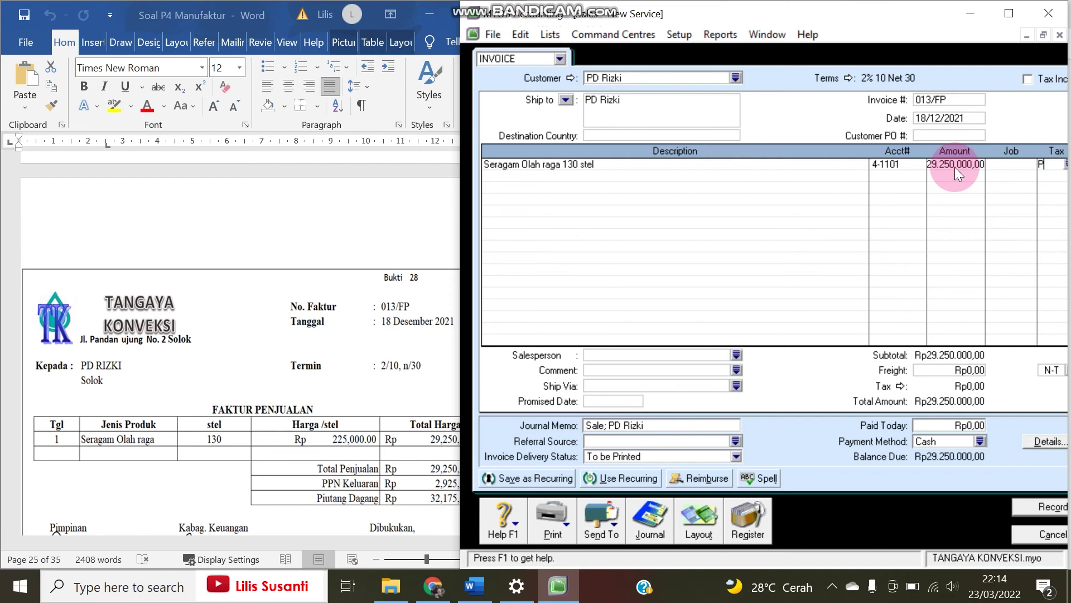
key("Tab")
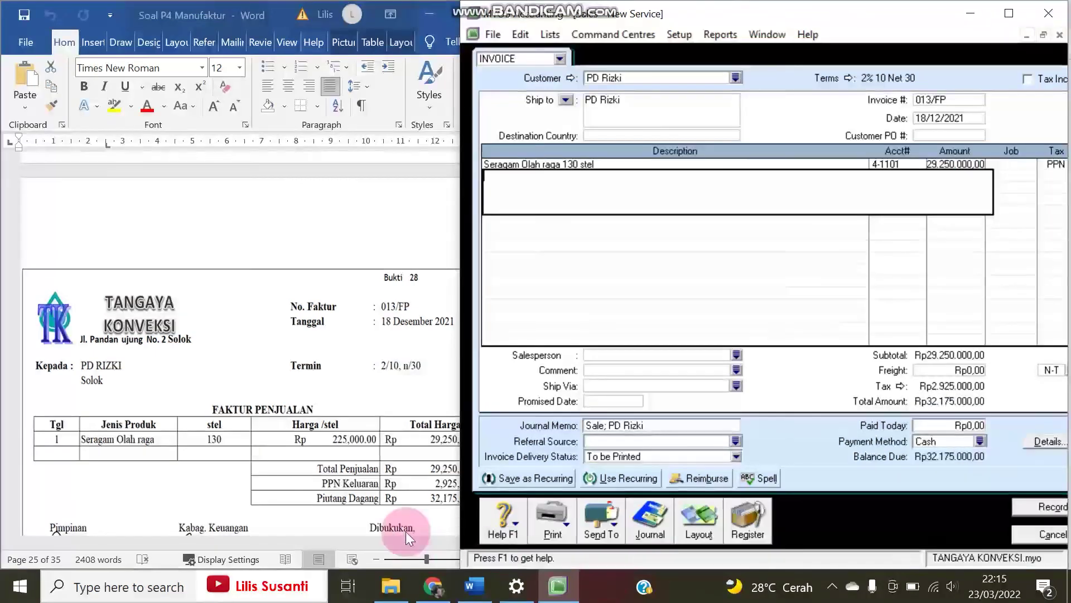
- Compare the PD Rizki invoice with voucher 28 in Word and review its recap of journal postings
left_click(421, 548)
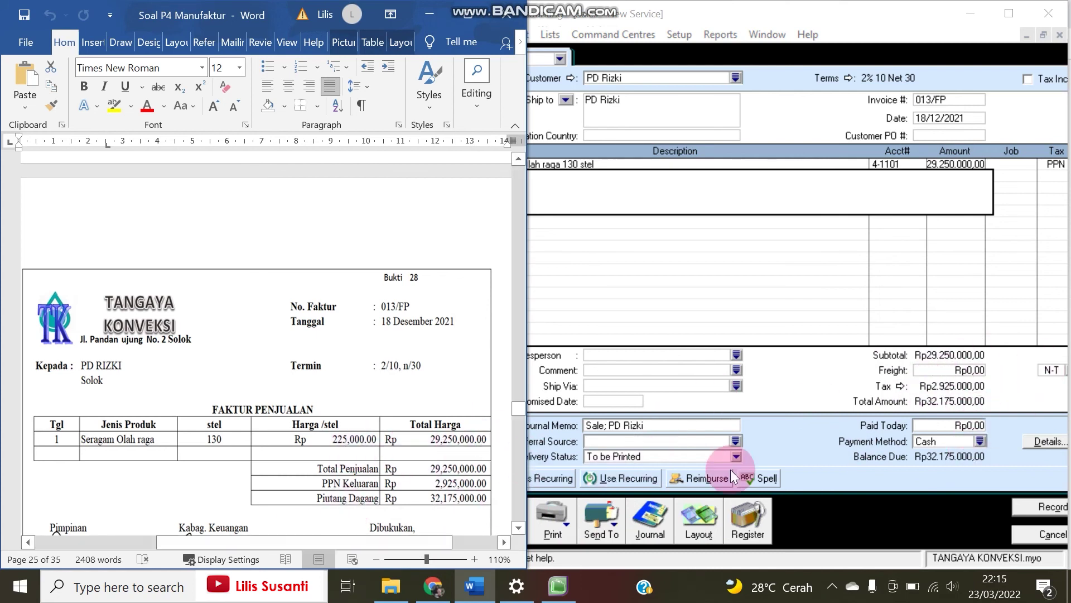
left_click(872, 12)
key("ctrl+r")
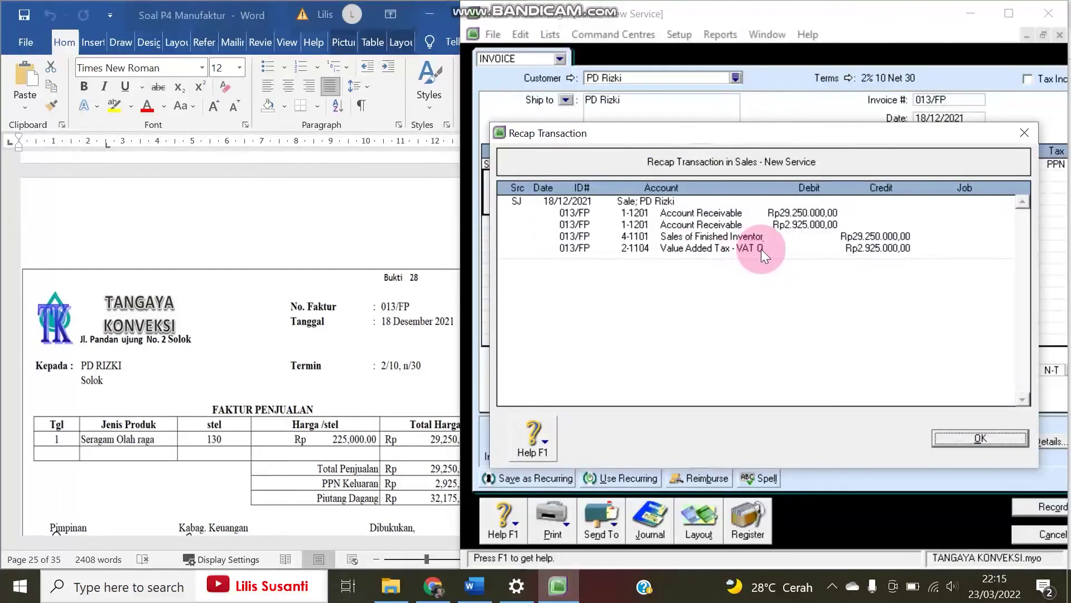
left_click(980, 438)
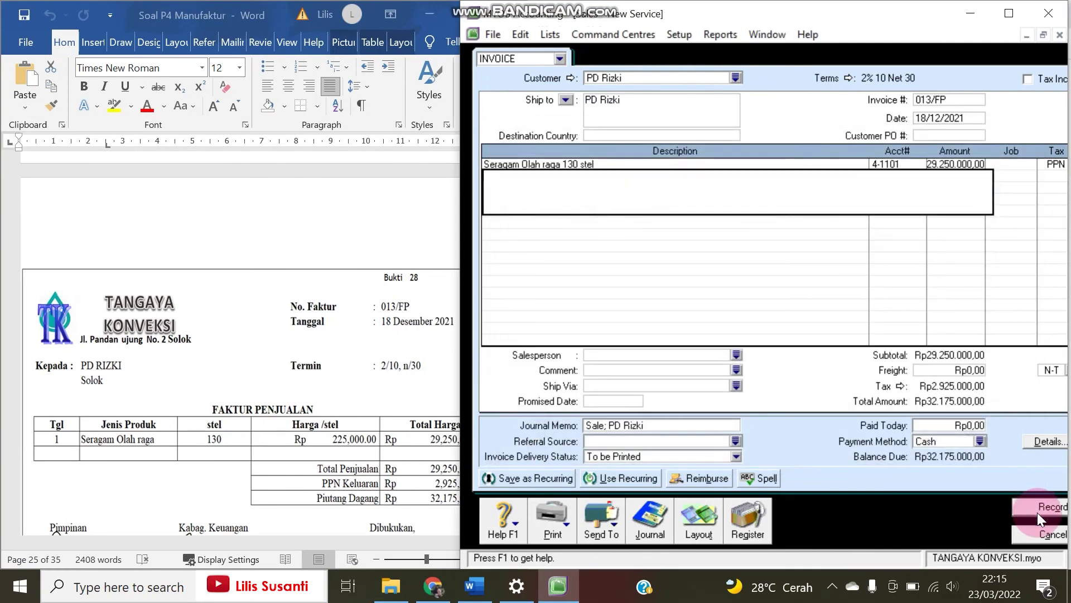
- Record sales invoice 013/FP, ignoring all the flagged spellings in its line description
left_click(1037, 512)
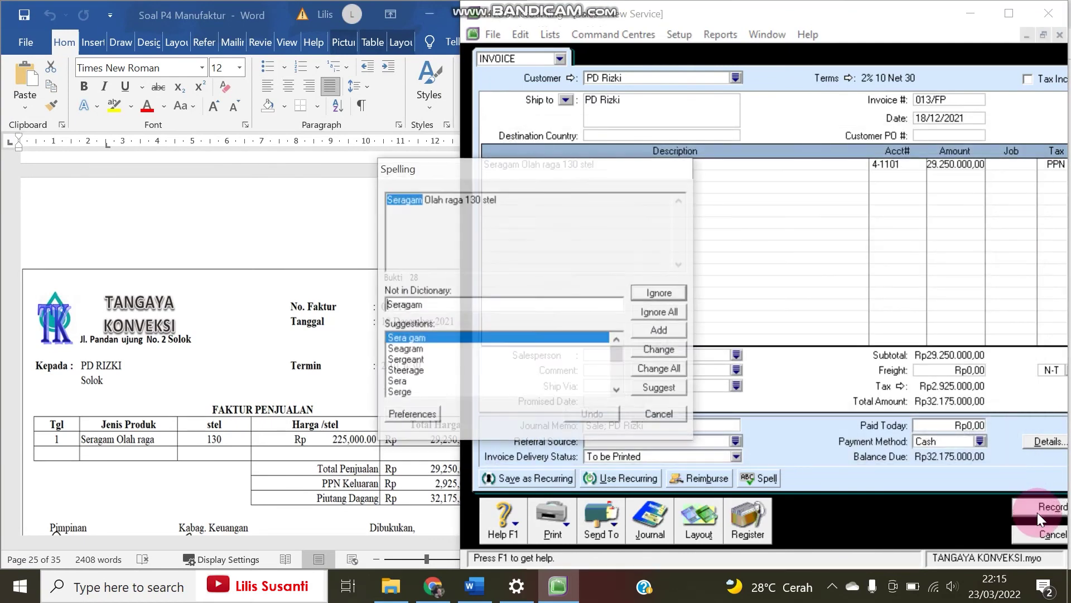
left_click(652, 313)
left_click(652, 312)
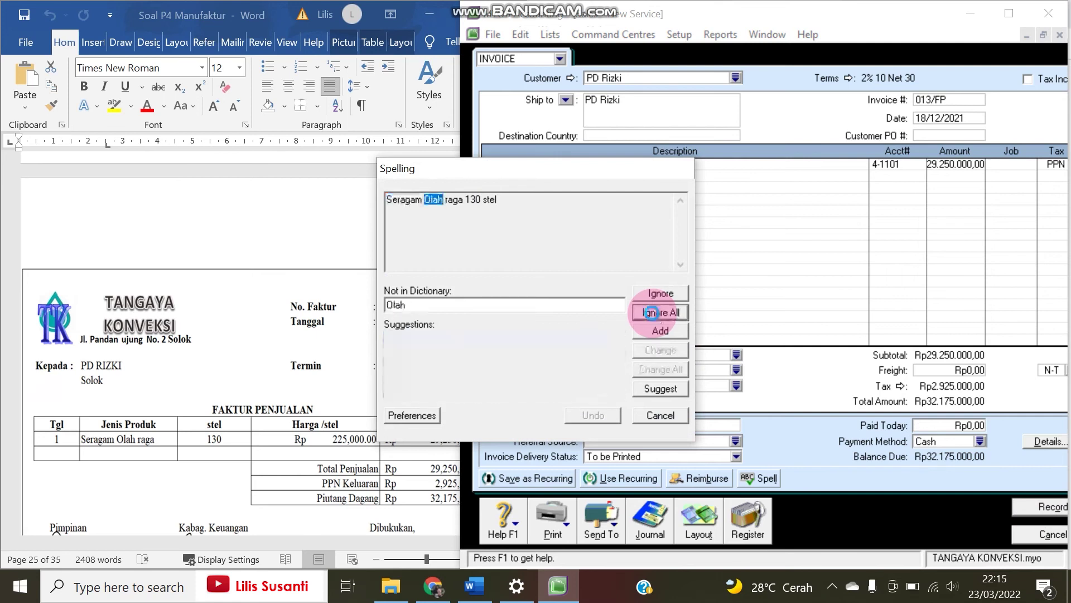
left_click(652, 313)
left_click(652, 312)
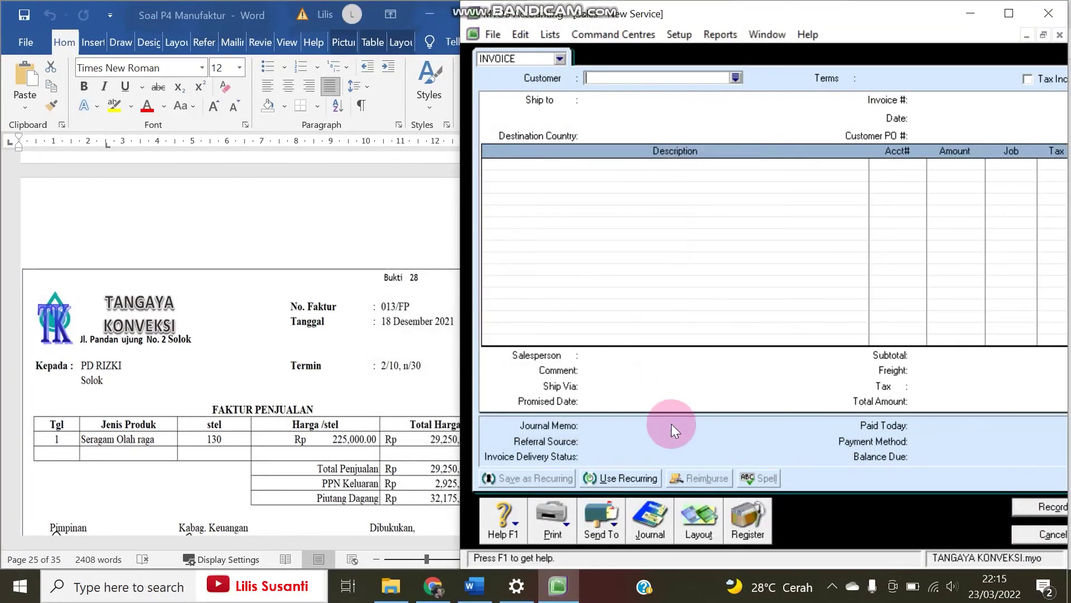
- Bring up voucher 29 for order TK-019 in Word, close the sales entry and open a new general journal entry
left_click(334, 363)
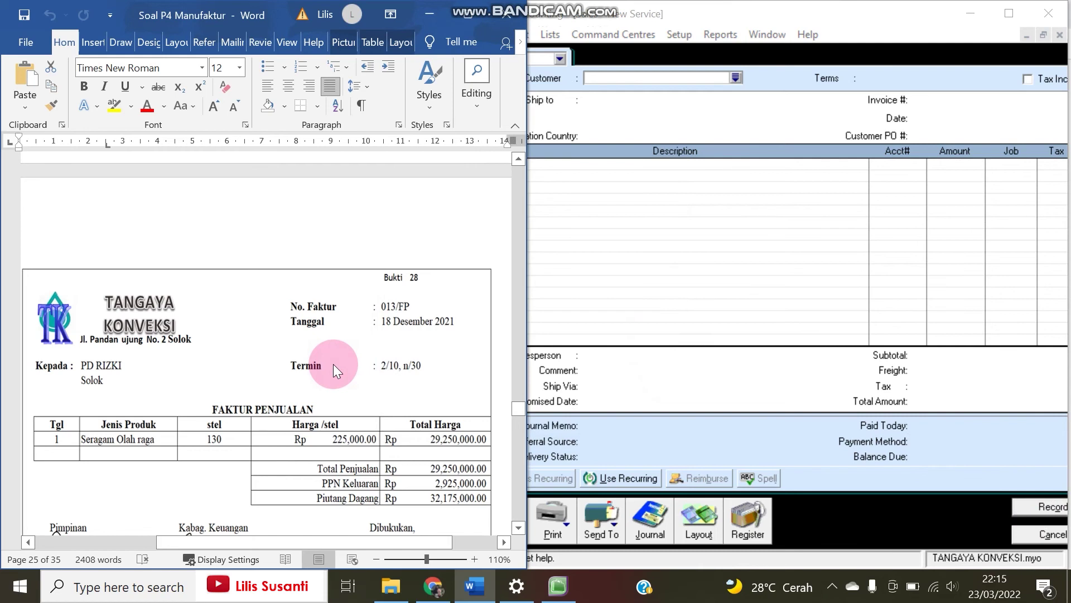
scroll(334, 365, "down", 15)
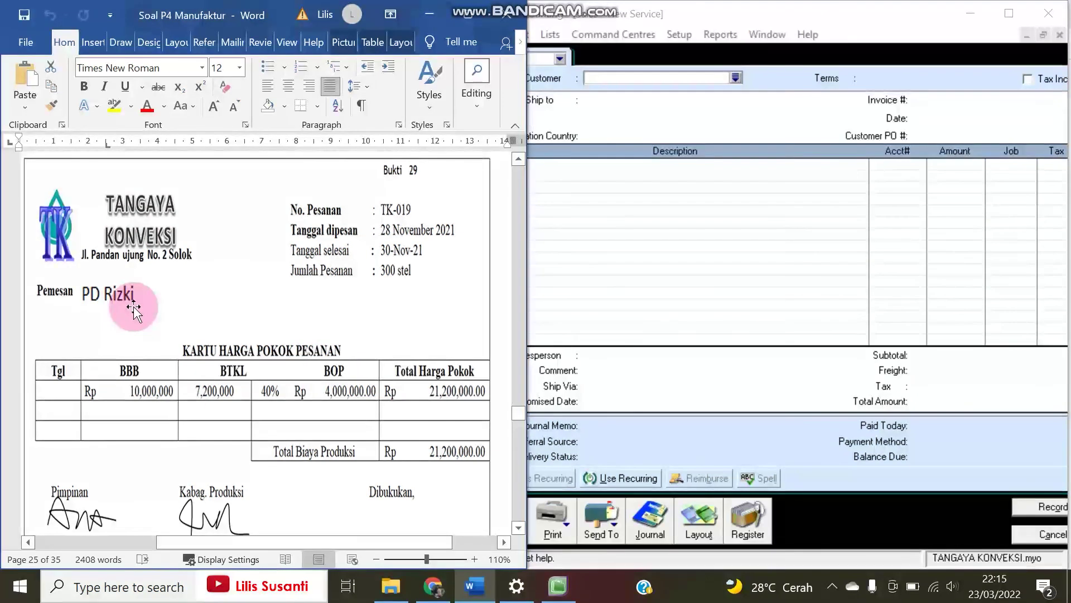
left_click(988, 536)
left_click(1027, 540)
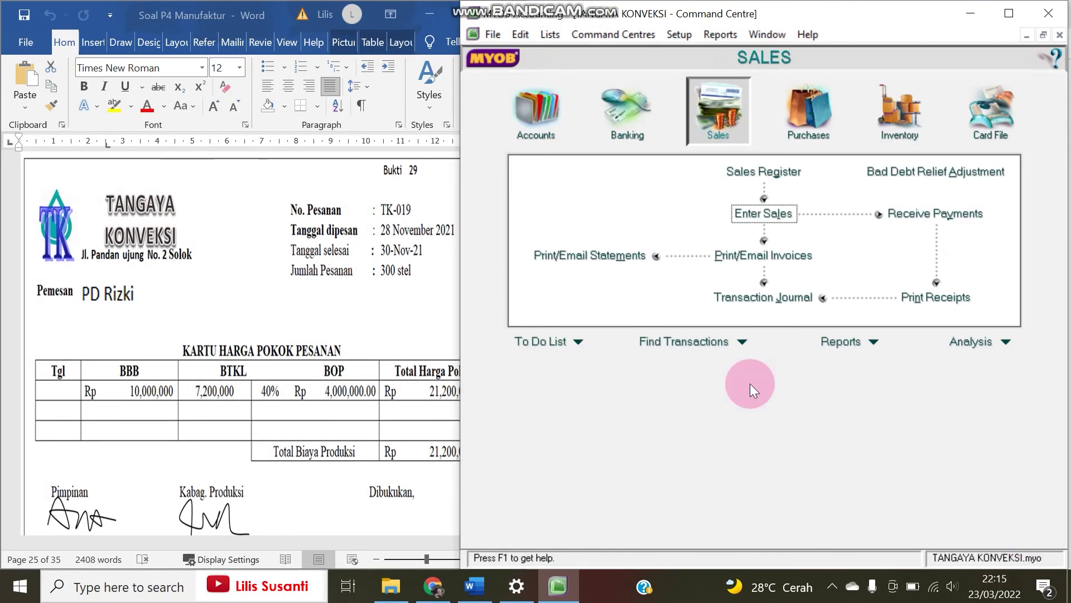
left_click(525, 118)
left_click(728, 237)
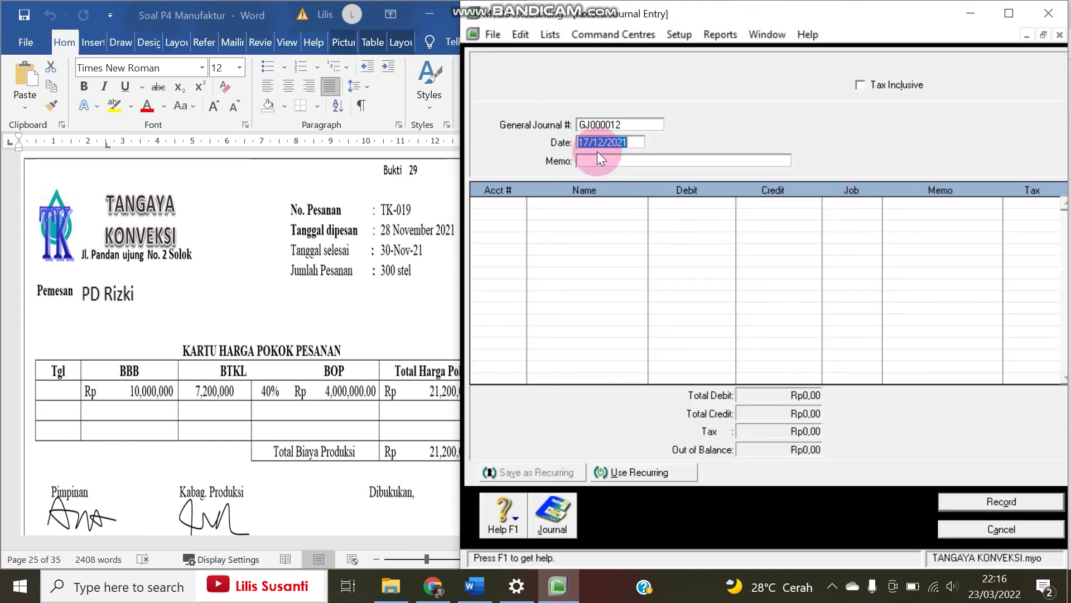
- Examine vouchers 27 to 29 in Word to find the date and cost that apply to order TK-019's journal entry
left_click(294, 280)
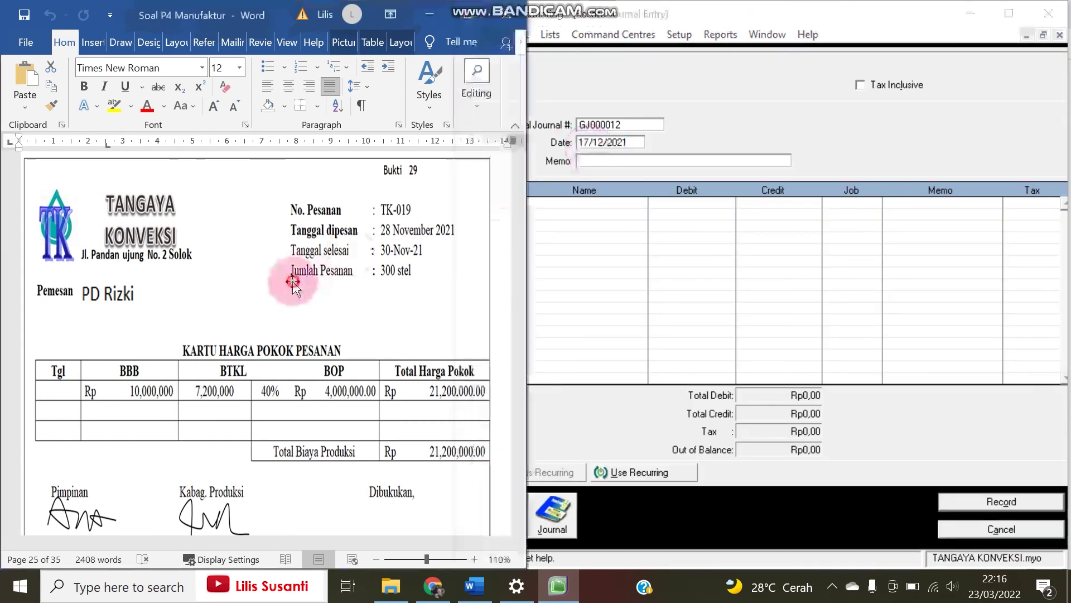
scroll(301, 273, "up", 15)
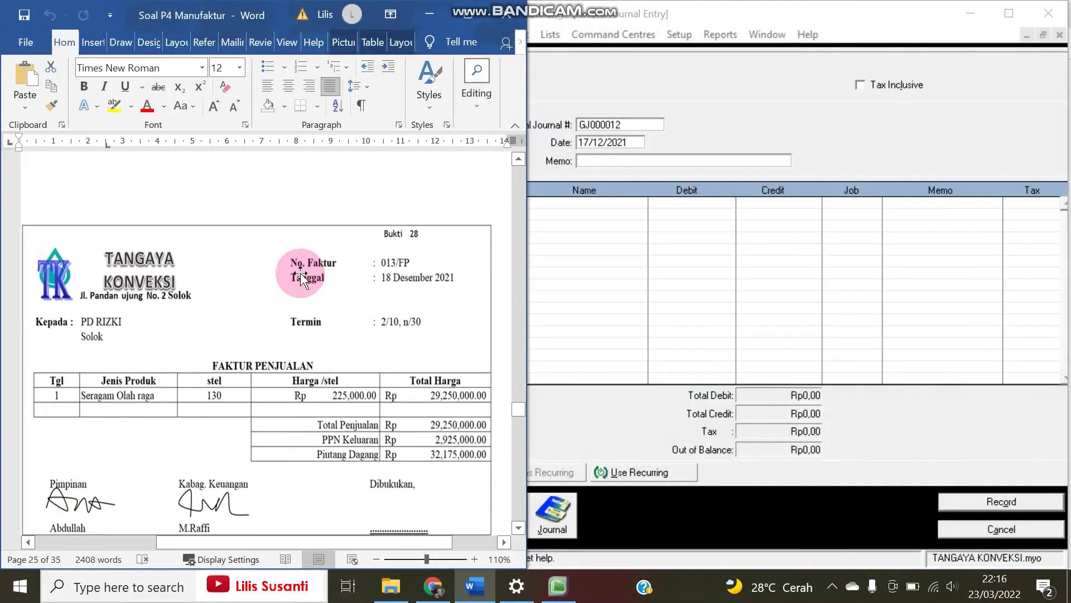
scroll(301, 274, "up", 10)
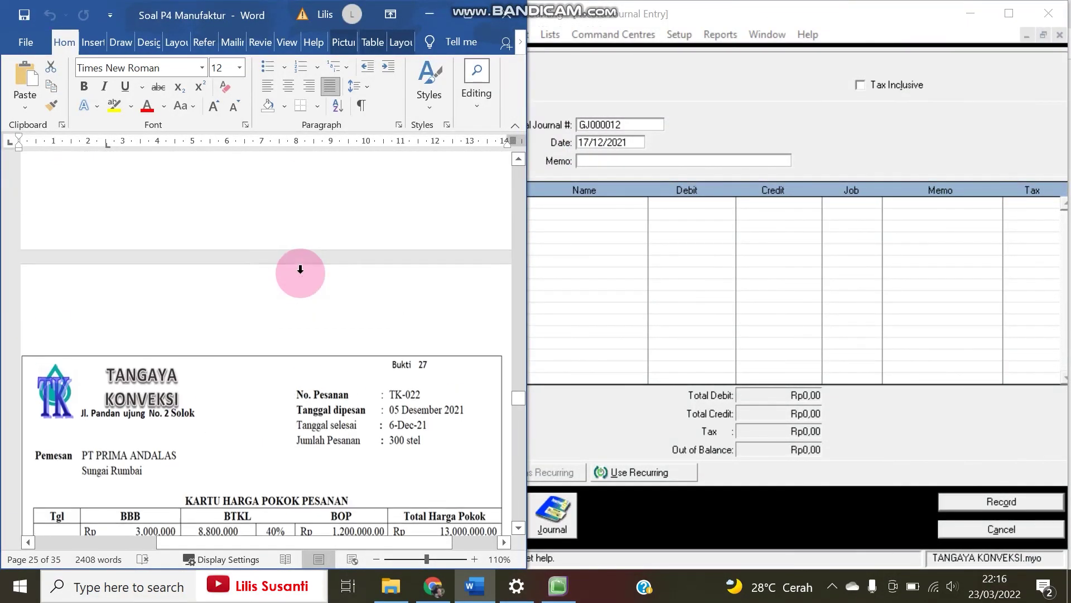
scroll(300, 275, "down", 1)
scroll(300, 273, "down", 12)
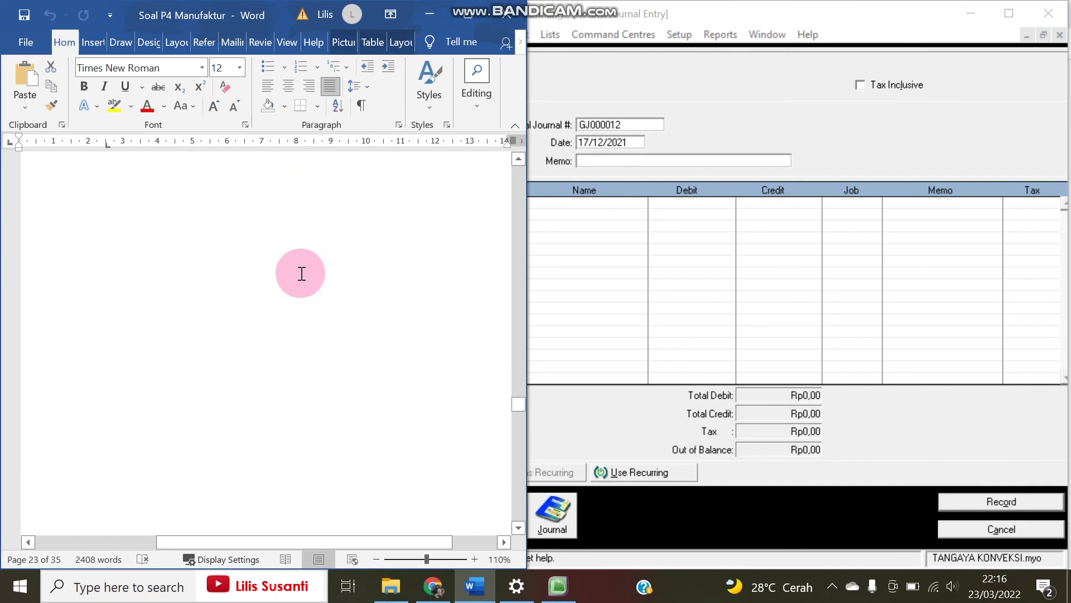
scroll(301, 273, "down", 1)
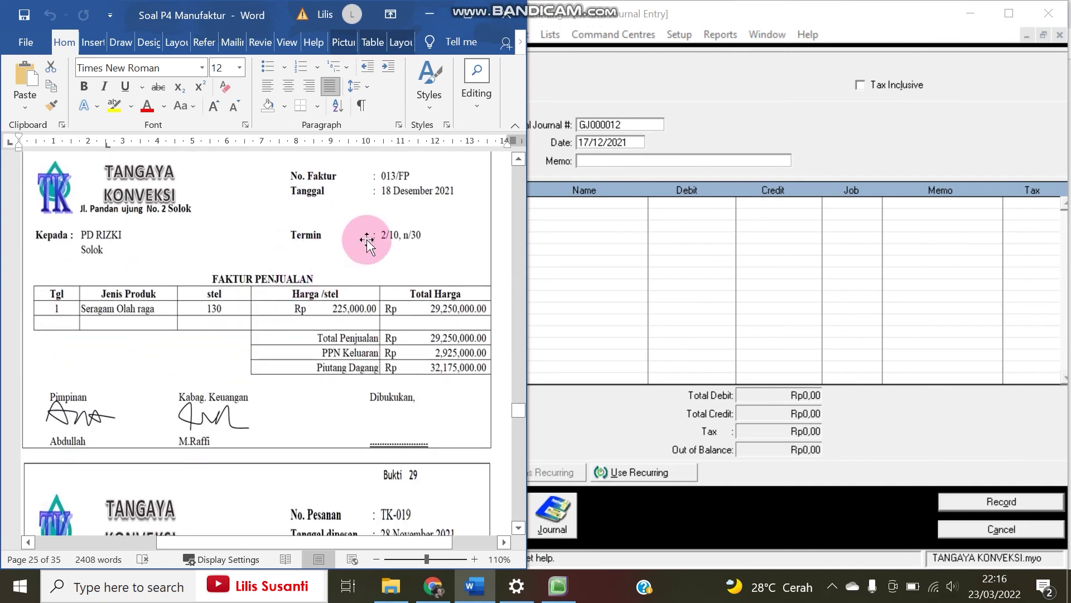
scroll(357, 313, "down", 9)
scroll(358, 321, "up", 5)
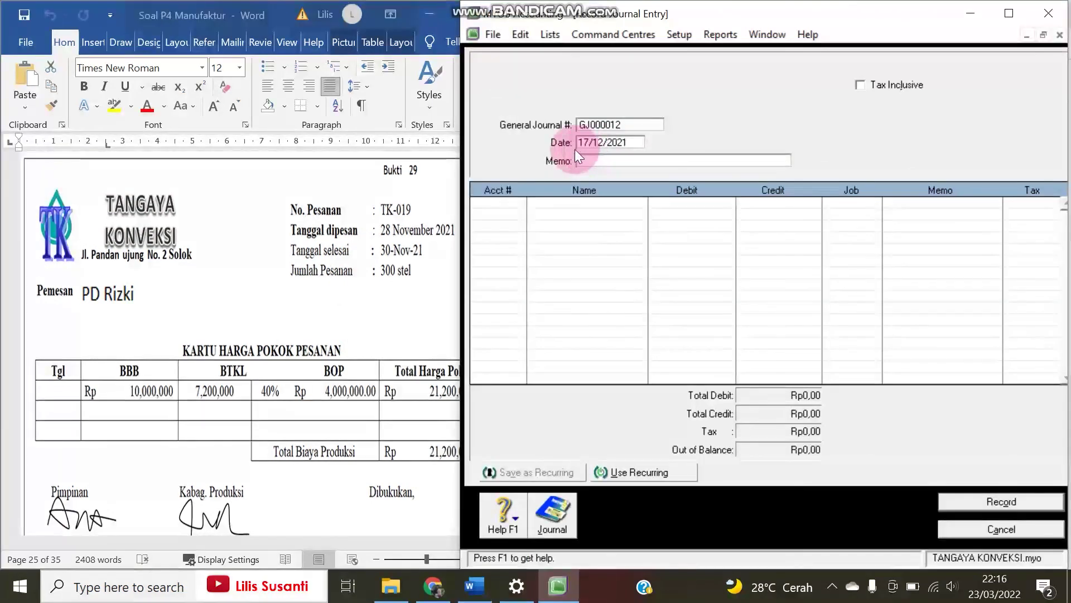
left_click(232, 251)
scroll(233, 252, "up", 8)
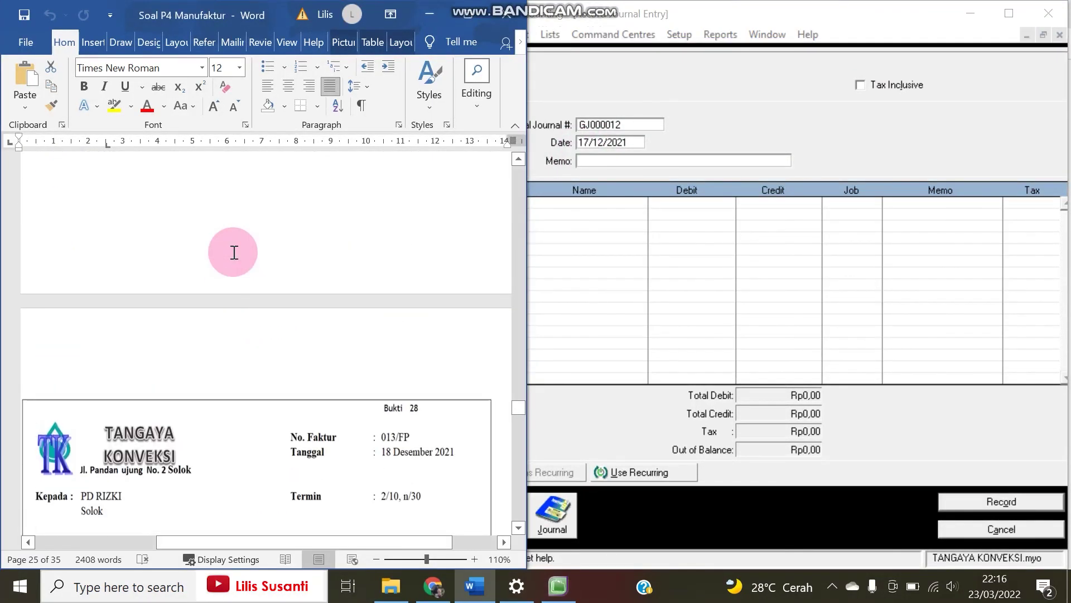
scroll(234, 252, "down", 1)
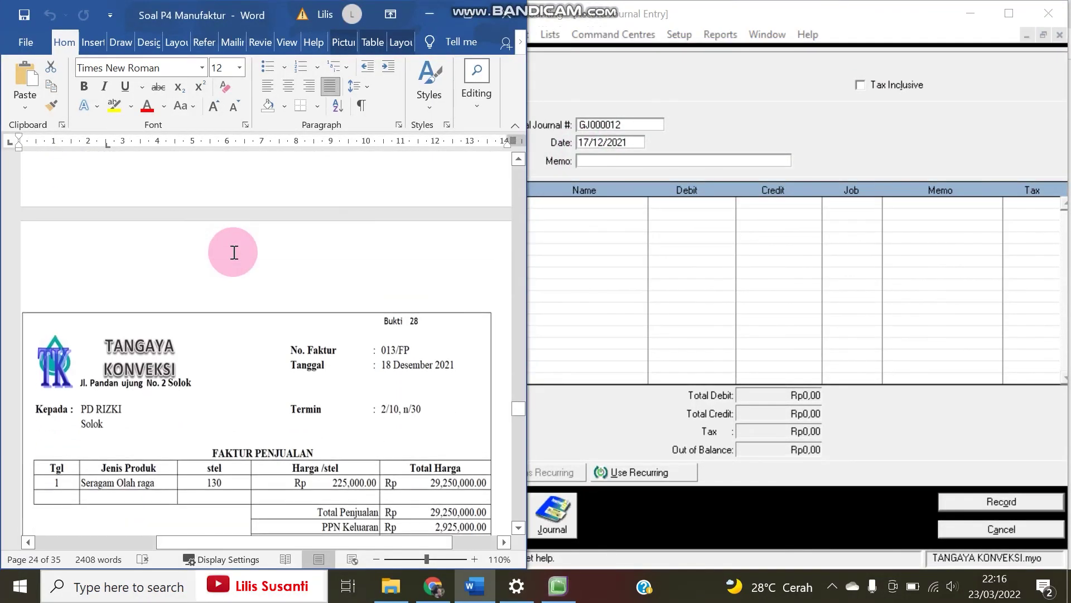
scroll(234, 252, "down", 10)
scroll(233, 252, "down", 3)
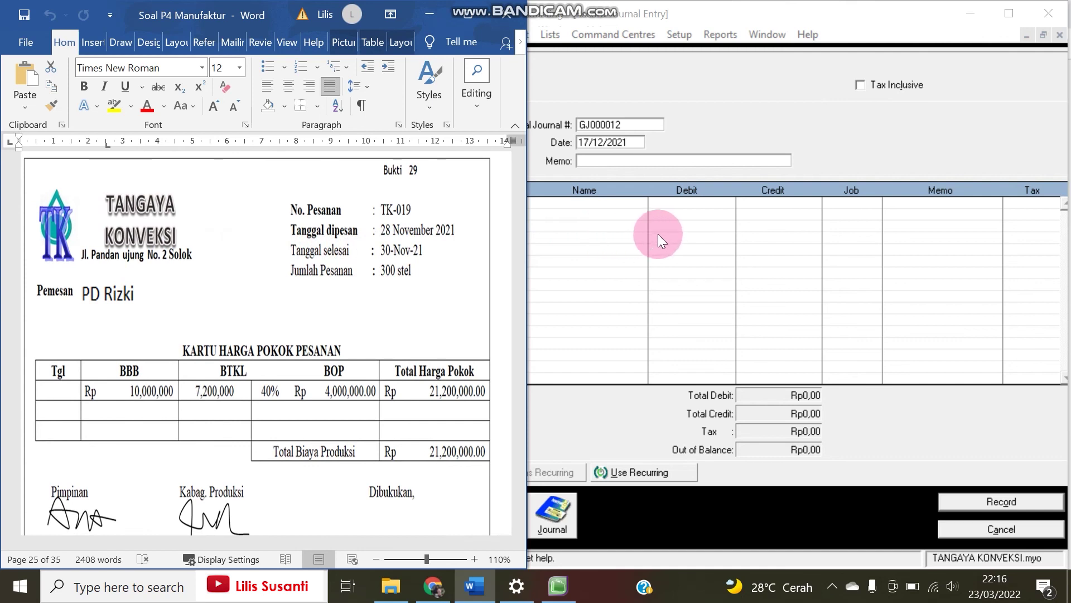
- Set the journal entry's date to 18/12/2021 and its memo to "Harga pokok pesanan"
left_click(590, 144)
key("BackSpace")
type("8")
key("Tab")
type("Harga pokok pe")
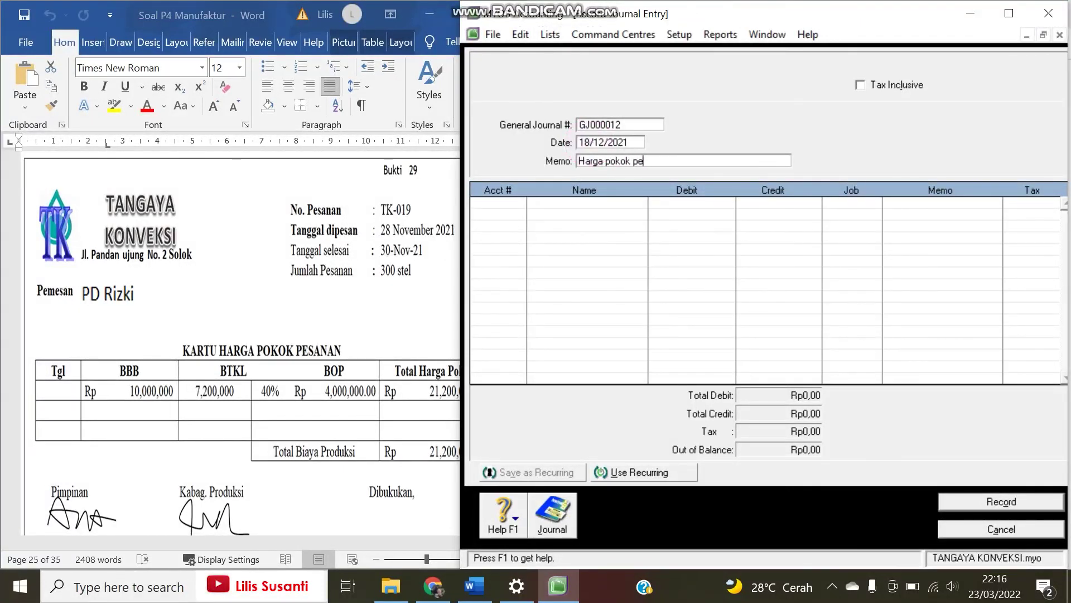
type("sanan")
- Debit account 5-1101 Cost of Goods Sold with 21200000, the total production cost on voucher 29
key("Tab")
key("Tab")
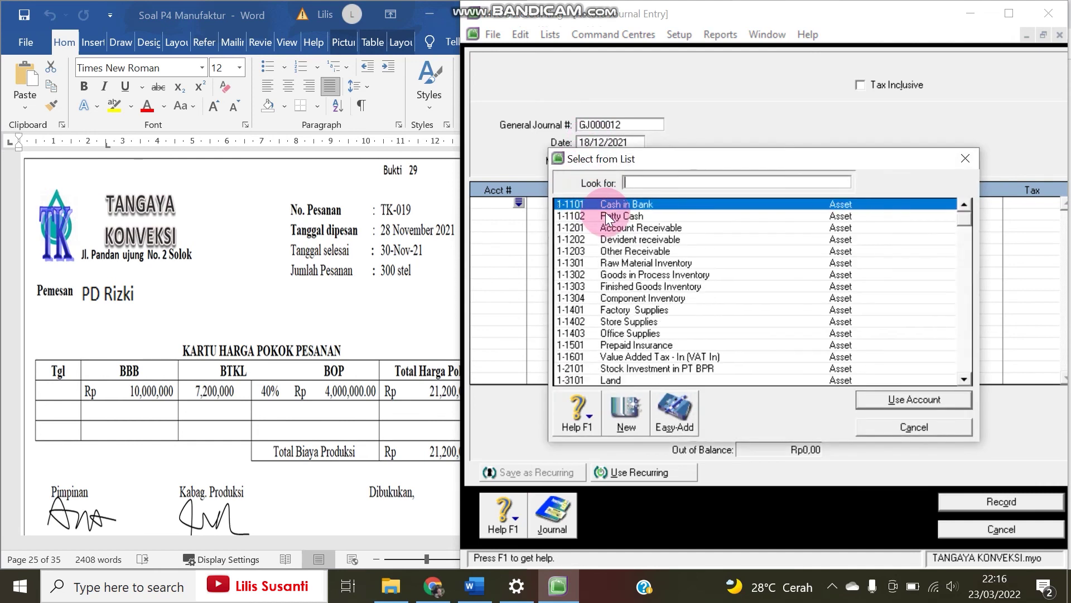
type("5")
key("Return")
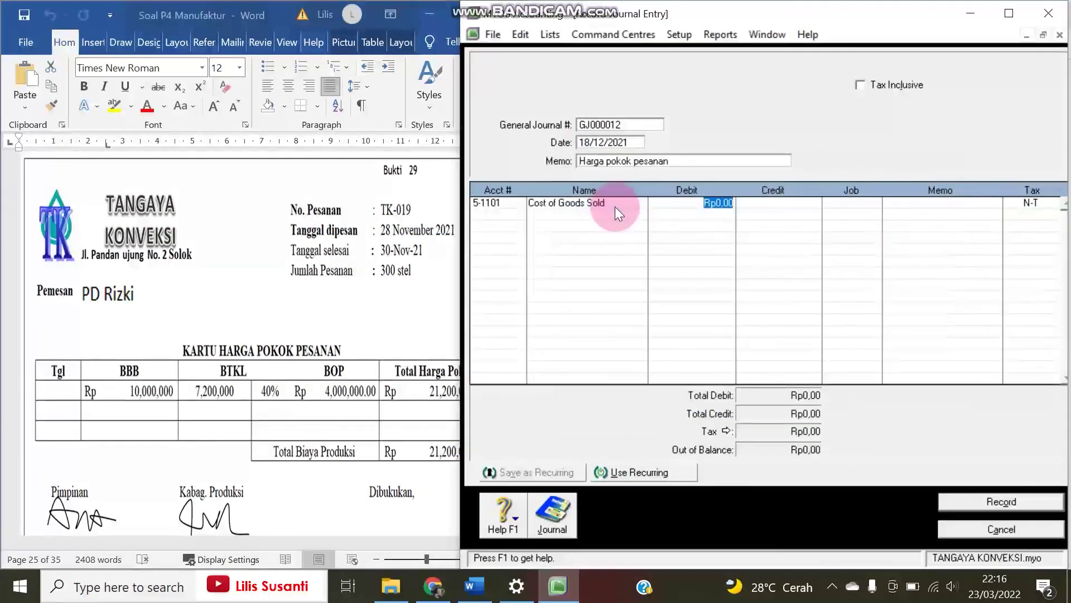
left_click(397, 394)
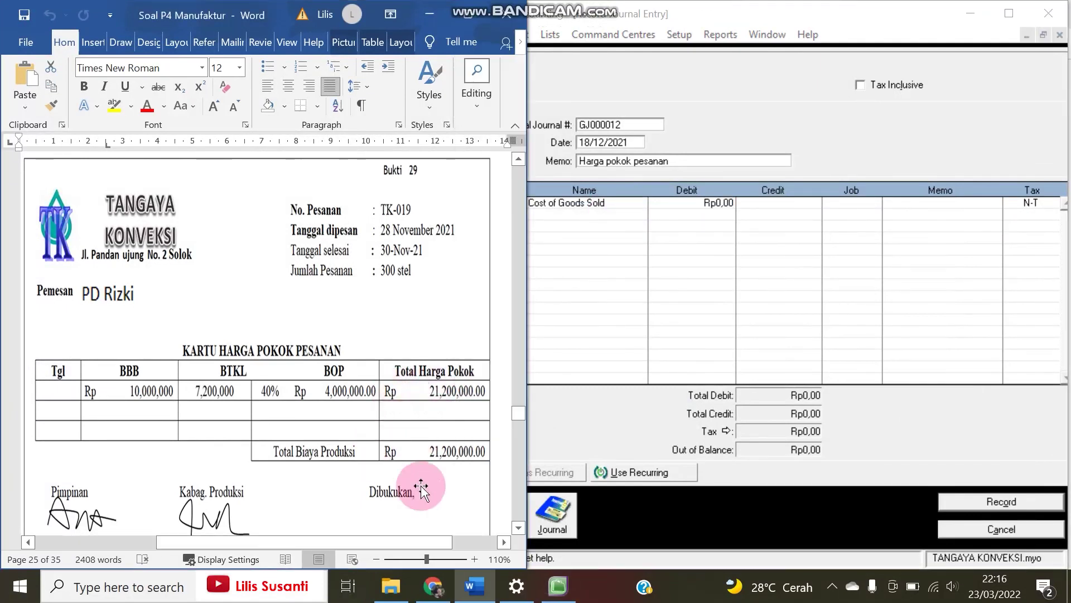
left_click(702, 204)
type("21200000")
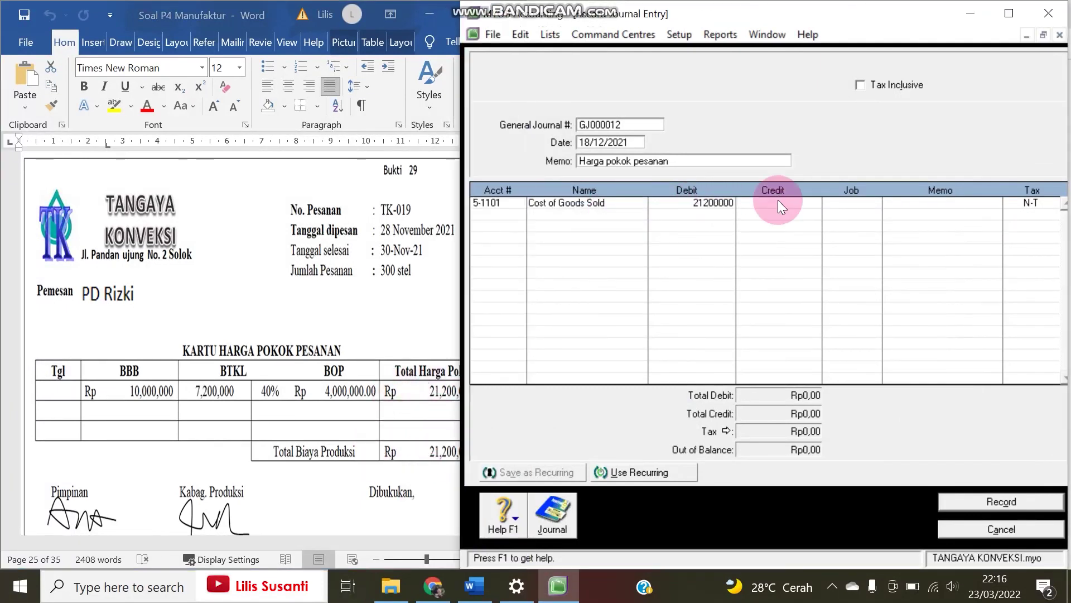
key("Return")
- Credit account 1-1303 Finished Goods Inventory with Rp21.200.000 and record the journal entry
key("Return")
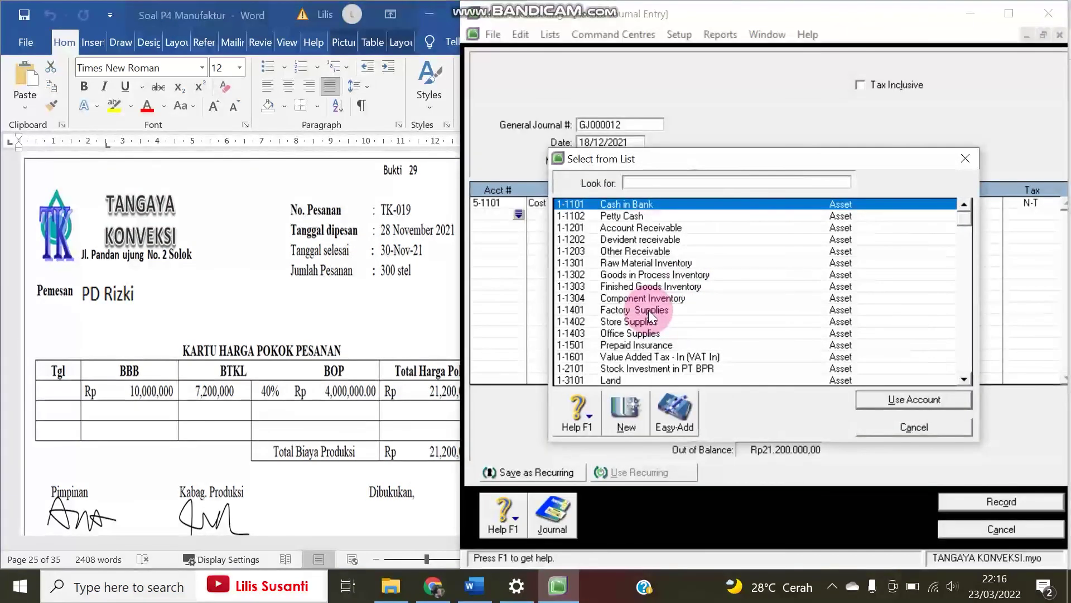
double_click(644, 286)
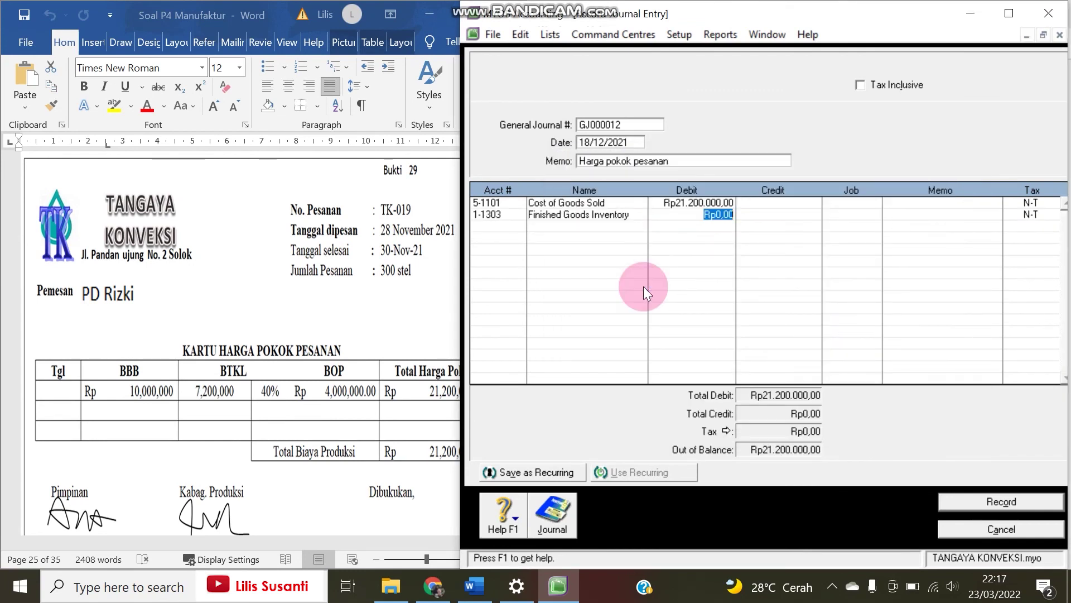
key("Tab")
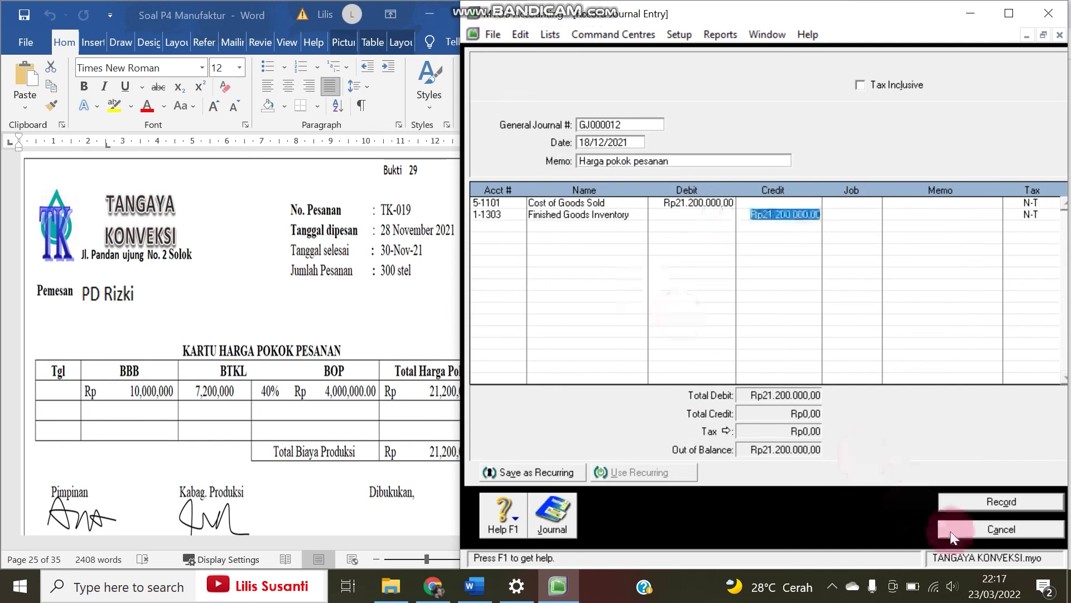
left_click(971, 508)
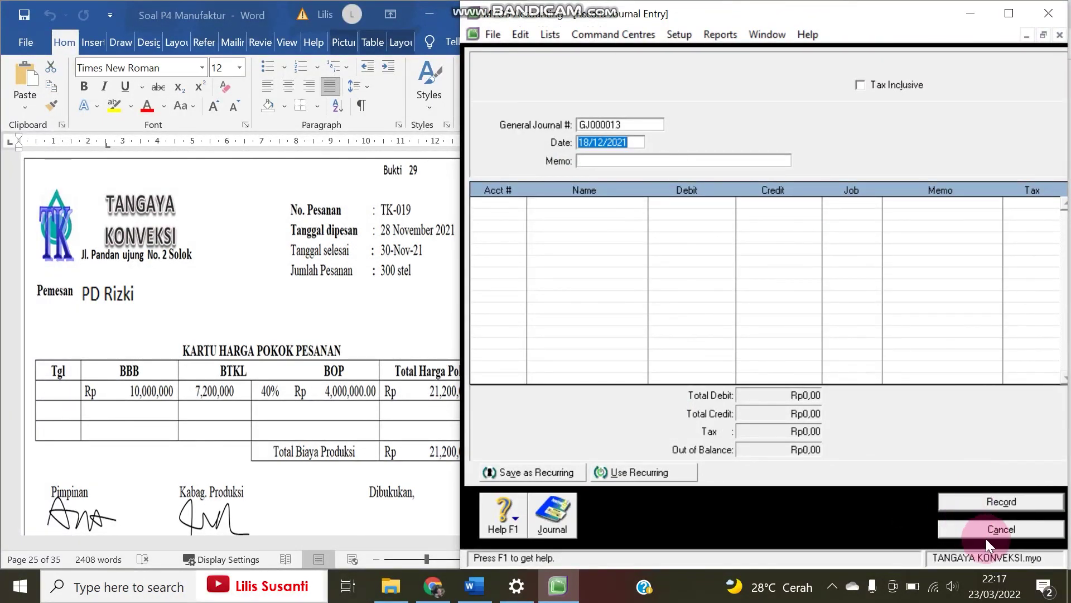
- Close the journal entry form and review the general transaction journal down to its latest entries
left_click(986, 536)
left_click(751, 294)
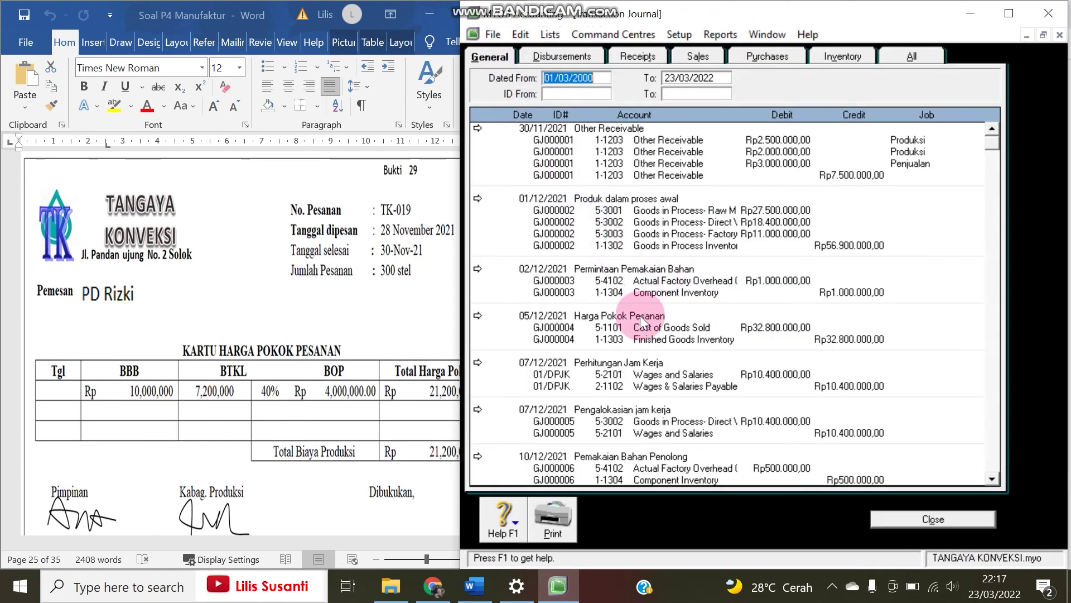
scroll(641, 315, "down", 1)
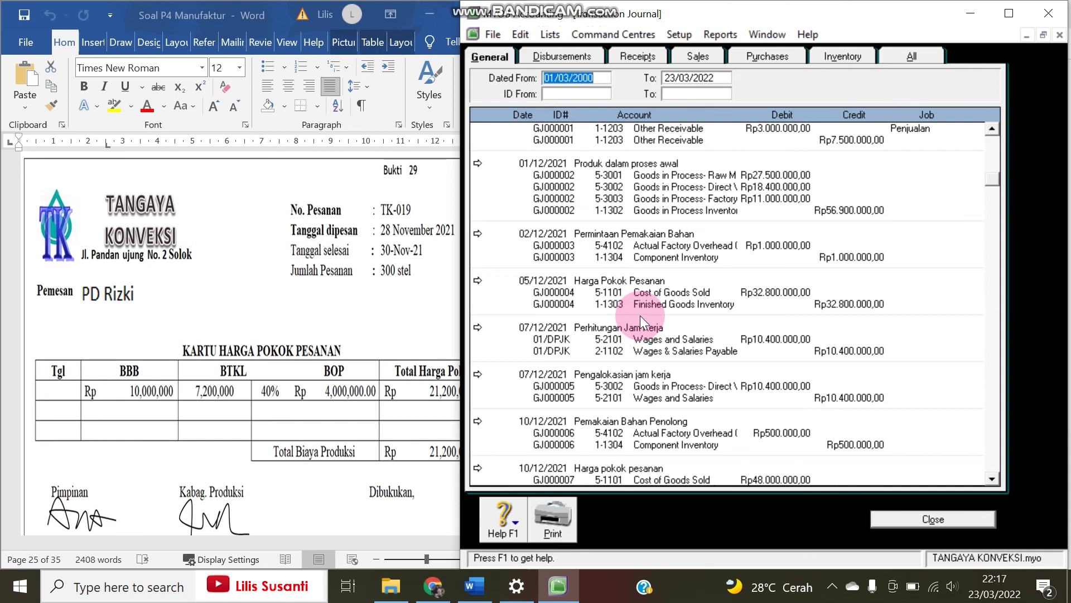
scroll(641, 316, "down", 10)
scroll(641, 315, "down", 5)
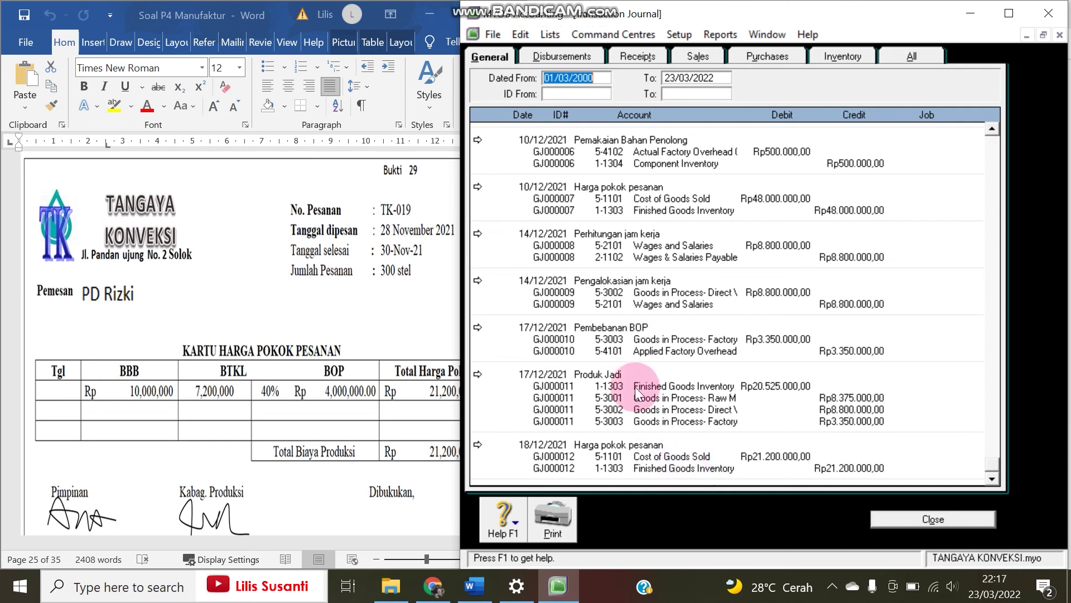
- Go to voucher 30 in Word, petty cash voucher 03/VKK paid to PT TELKOM, and read its details
left_click(289, 368)
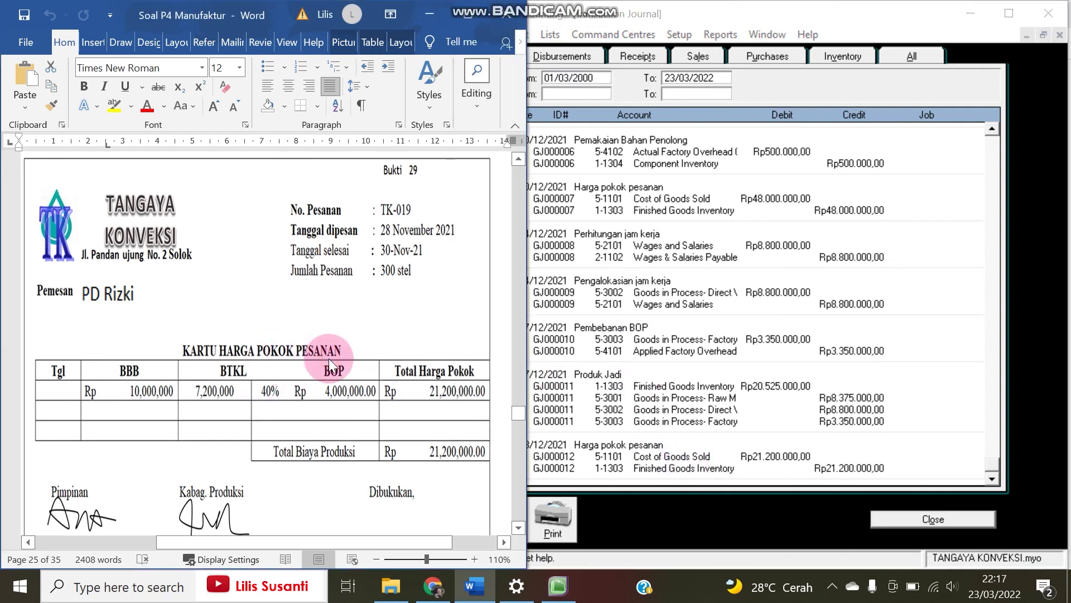
scroll(329, 360, "down", 5)
scroll(329, 360, "down", 5)
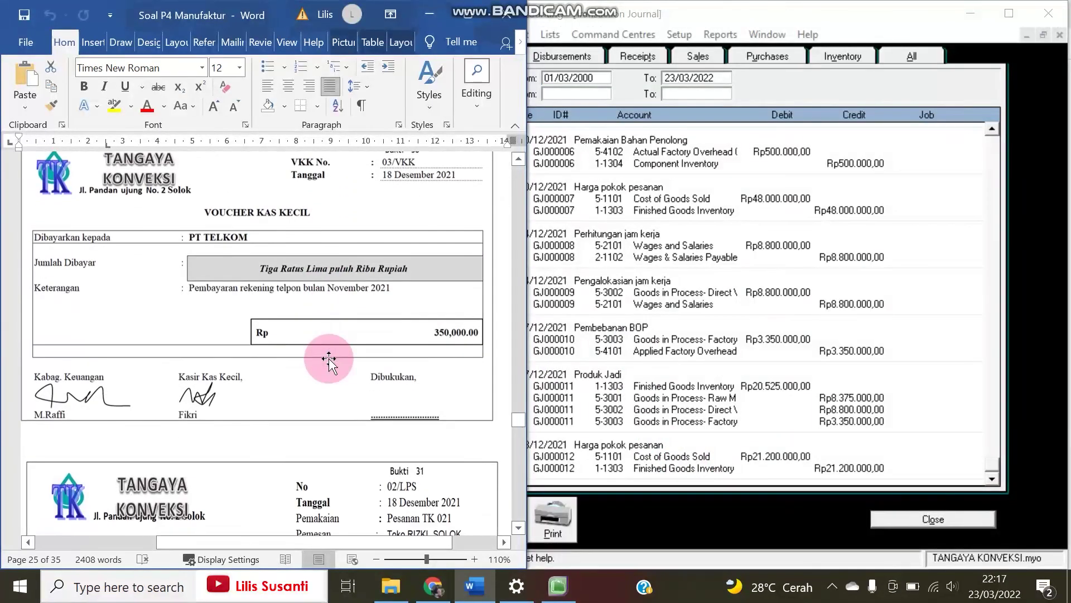
scroll(329, 360, "up", 1)
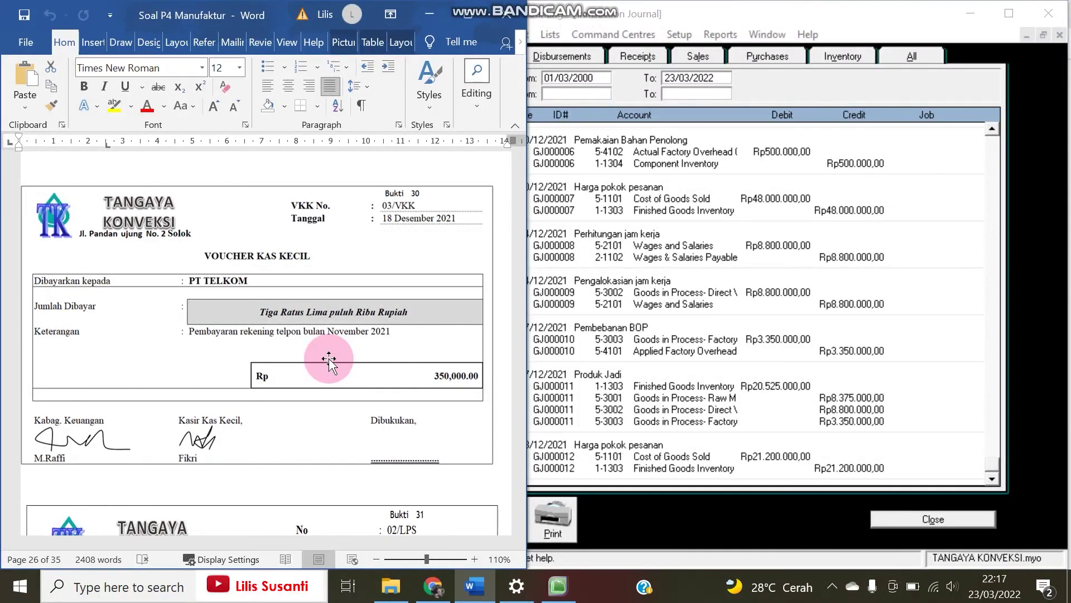
- Narrow the MYOB window to uncover all of voucher 30, and bring the latest general journal entries back into view
left_click(621, 515)
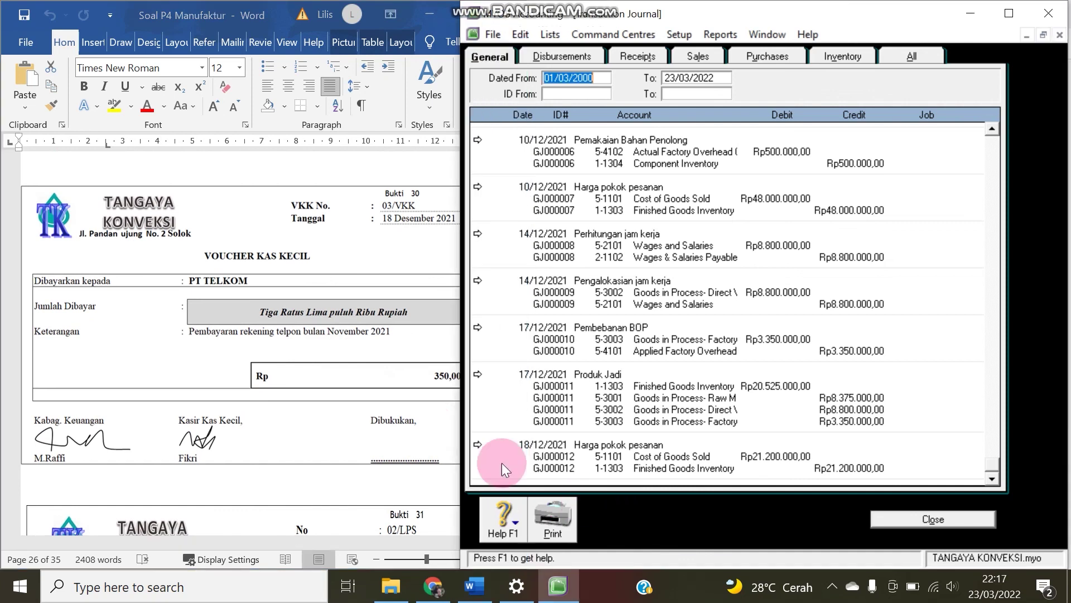
left_click_drag(460, 406, 516, 395)
left_click(269, 382)
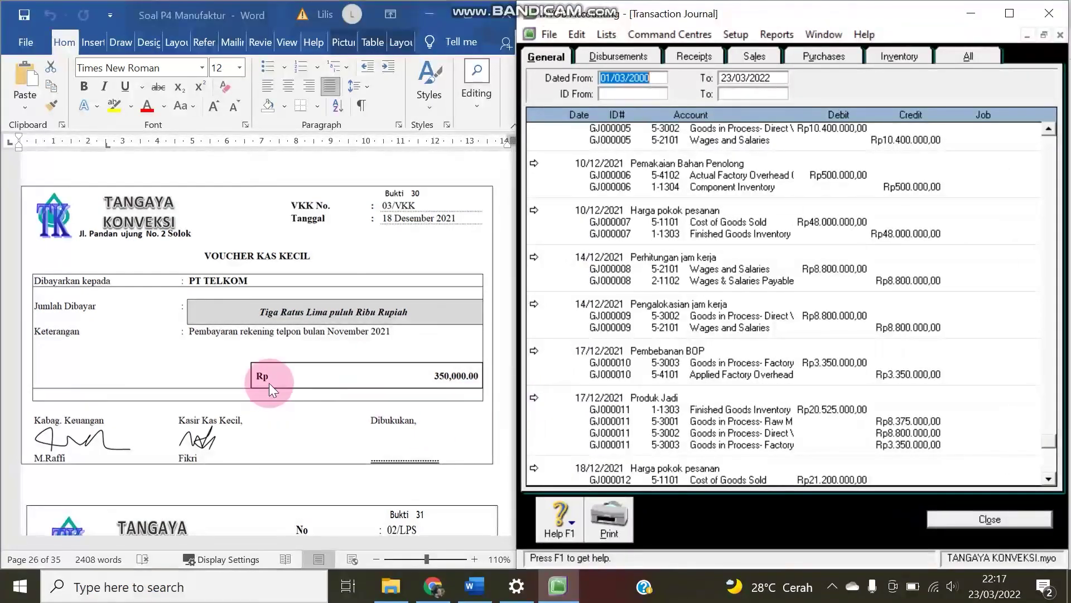
left_click(150, 275)
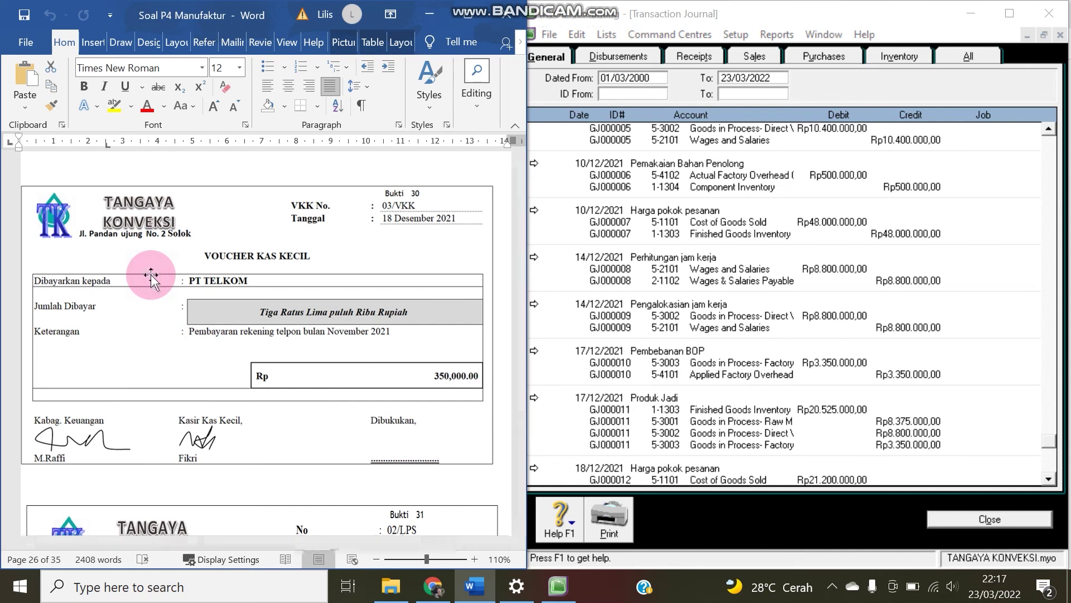
scroll(151, 275, "up", 1)
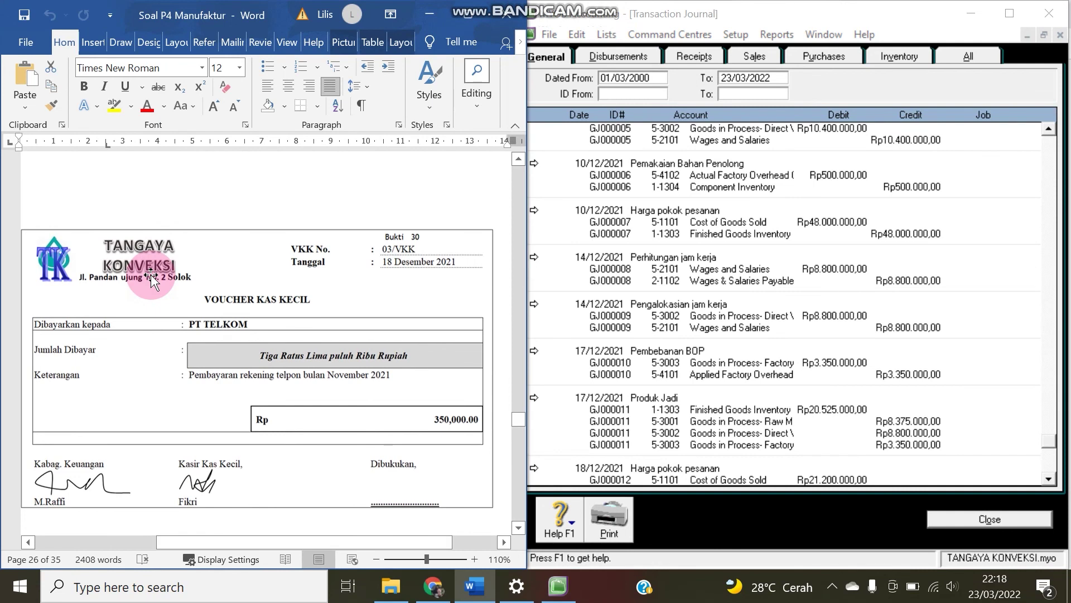
left_click(1053, 330)
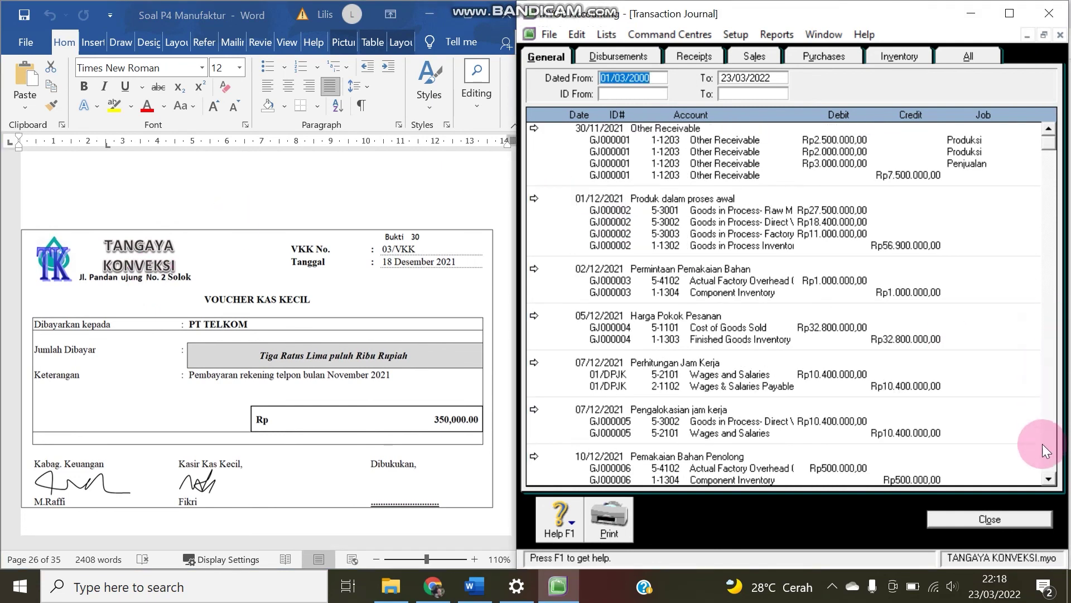
left_click(1051, 465)
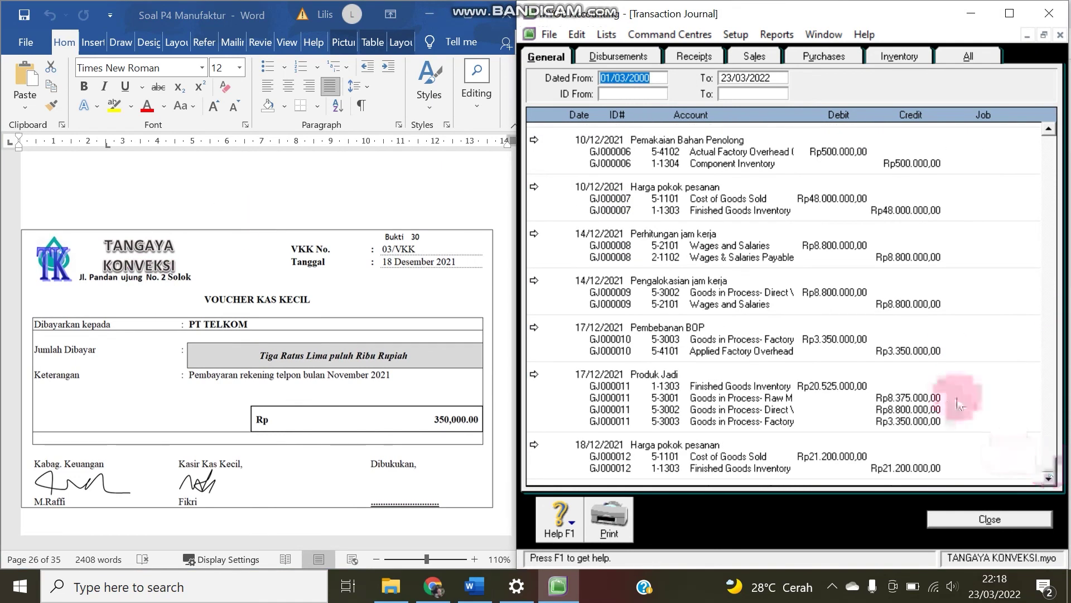